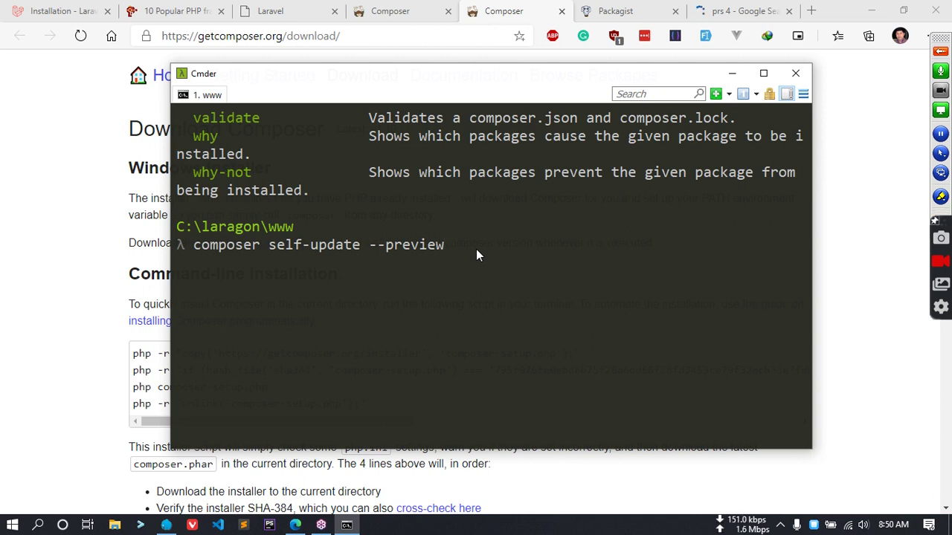
# - Run composer self-update --preview in the terminal and minimize the terminal window
pyautogui.press('Return')
pyautogui.click(732, 74)
# - Switch to the GoToTraining controls and make the chosen attendee the presenter, confirming the change
pyautogui.click(941, 50)
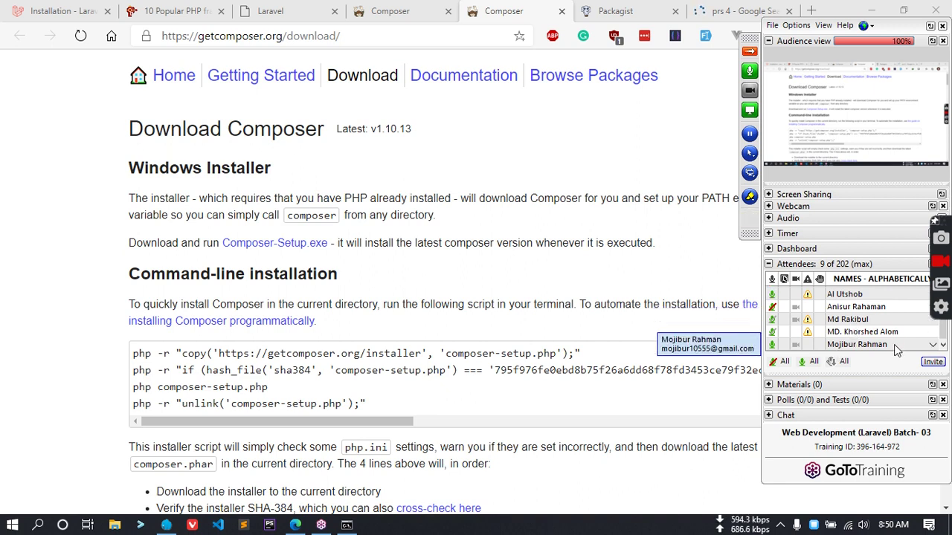
pyautogui.click(933, 347)
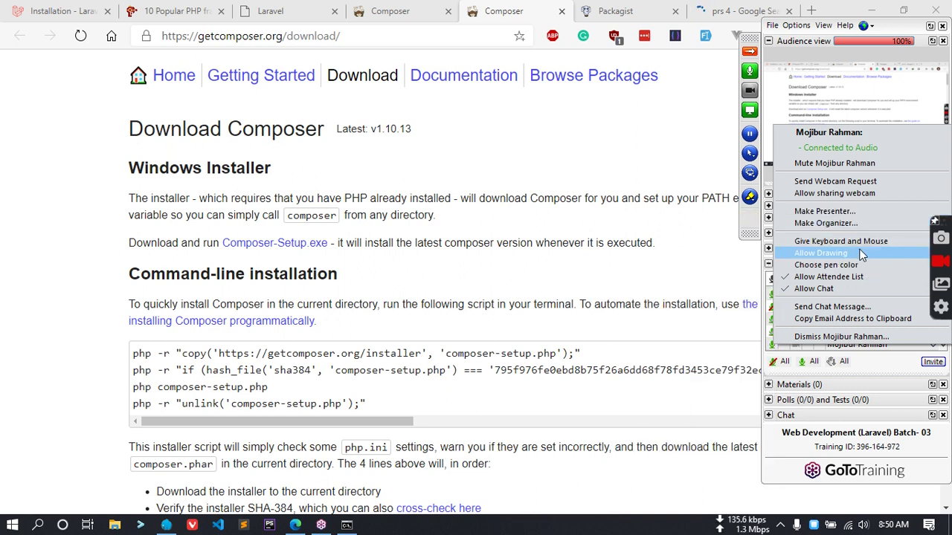
pyautogui.click(859, 211)
pyautogui.click(517, 296)
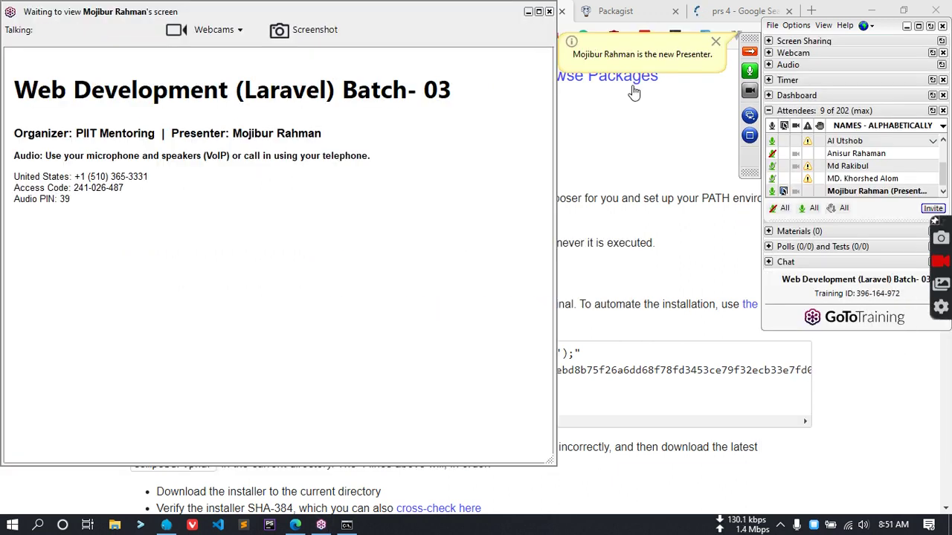
# - Clear the browser away, request keyboard and mouse control of the presenter's computer, and maximize the shared screen
pyautogui.click(878, 7)
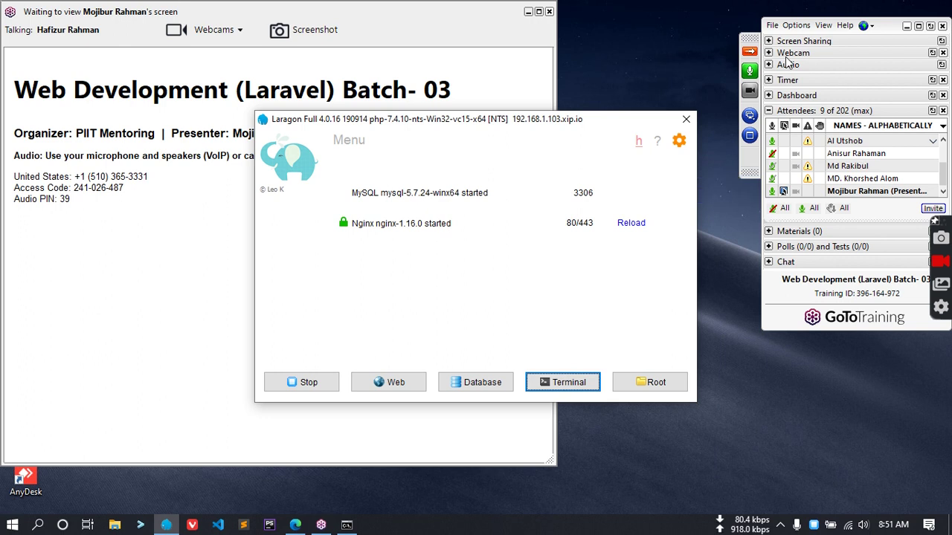
pyautogui.click(942, 42)
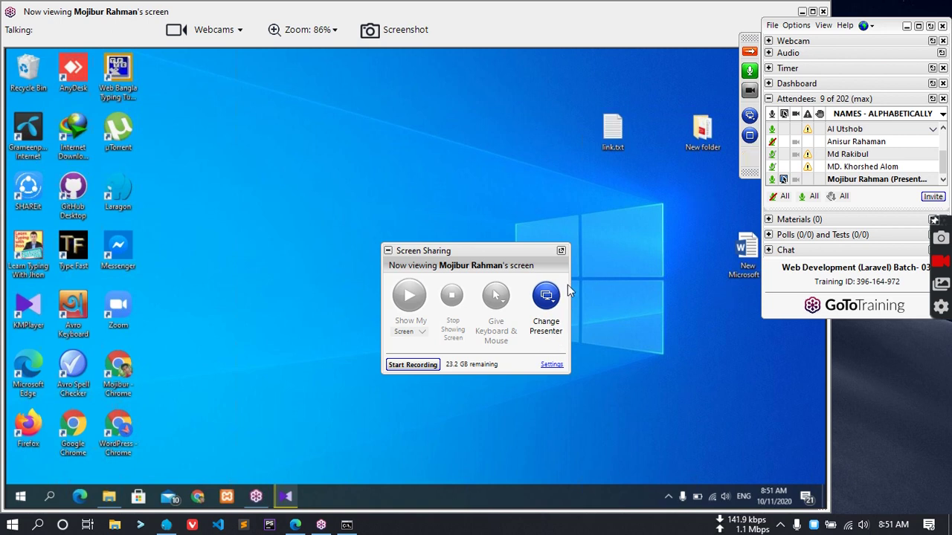
pyautogui.rightClick(862, 182)
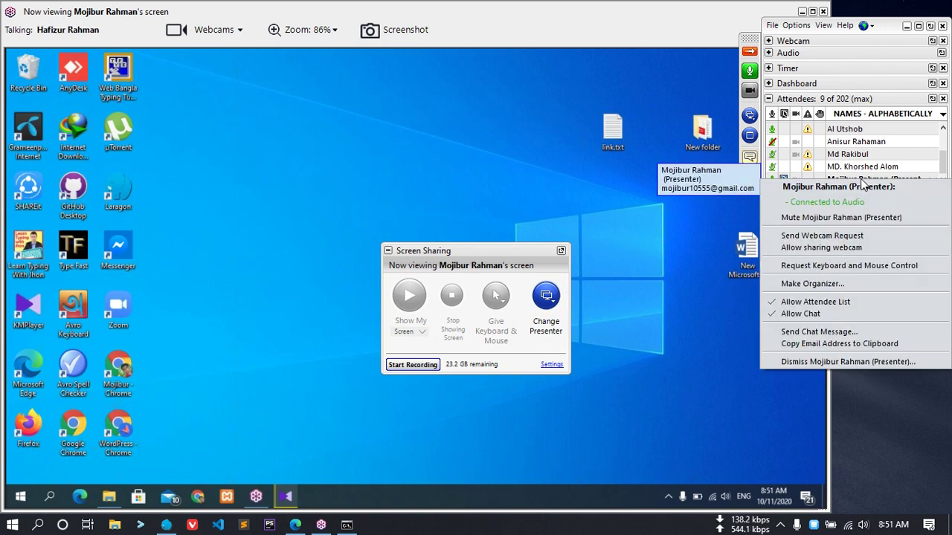
pyautogui.click(839, 271)
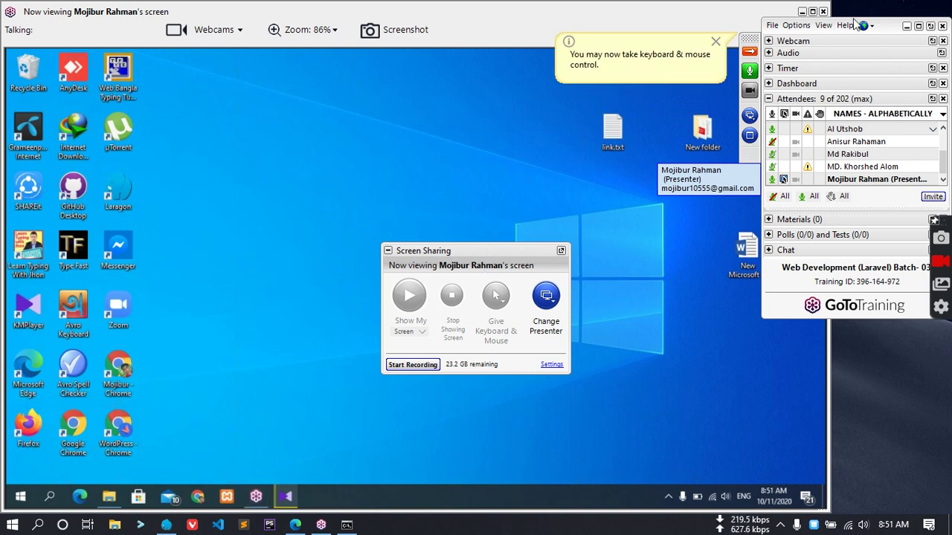
pyautogui.click(748, 55)
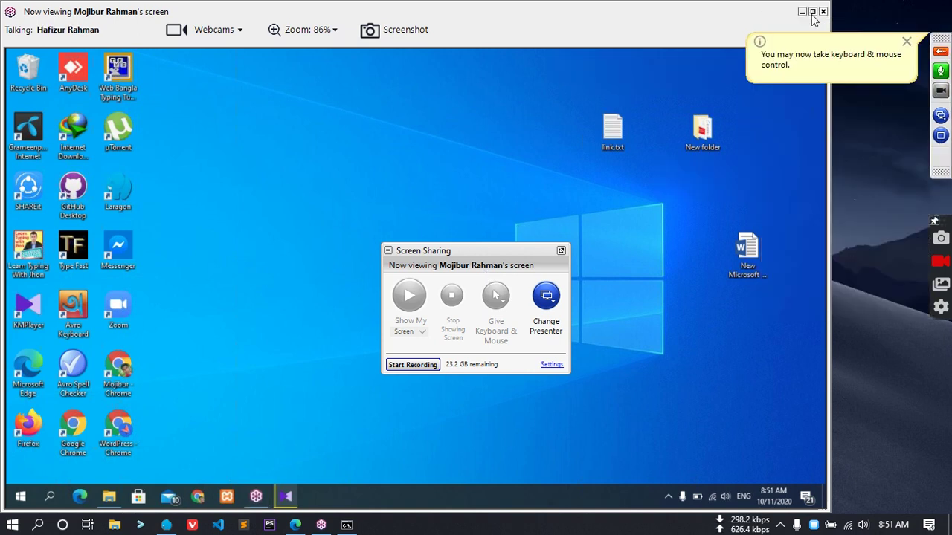
pyautogui.click(811, 13)
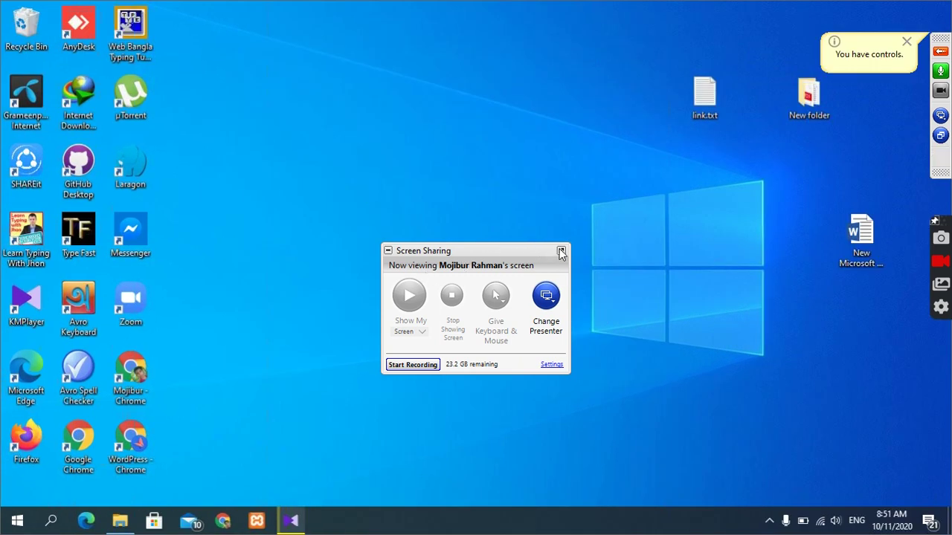
# - Refresh the remote desktop and launch Laragon on the attendee's computer
pyautogui.rightClick(422, 220)
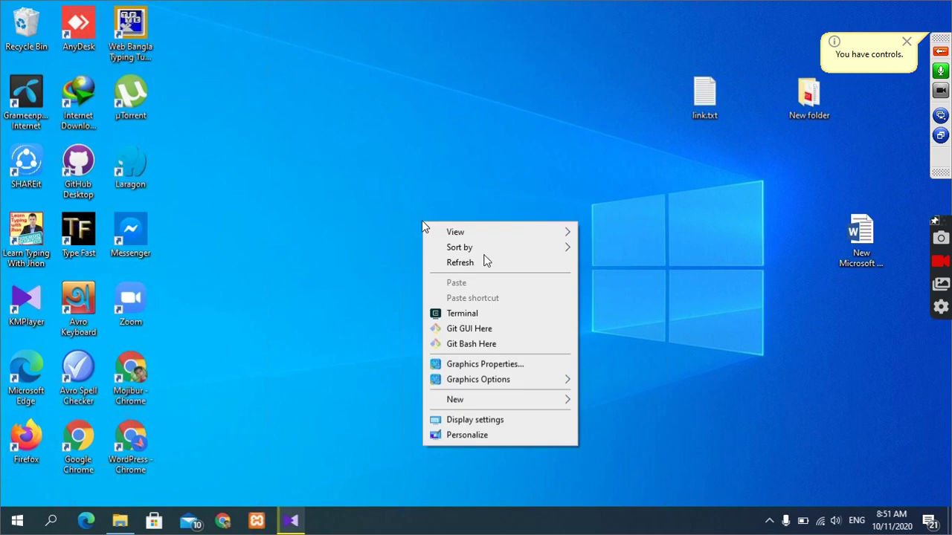
pyautogui.click(460, 265)
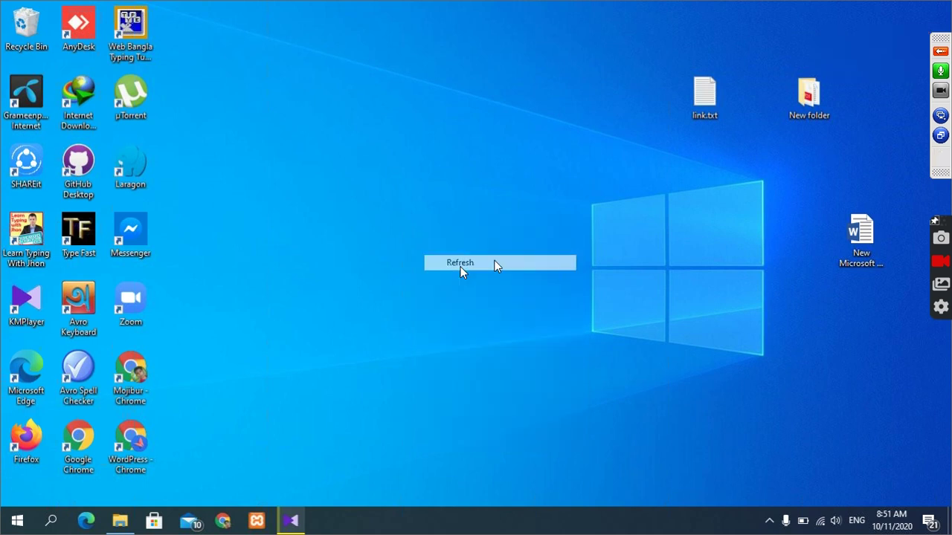
pyautogui.click(131, 167)
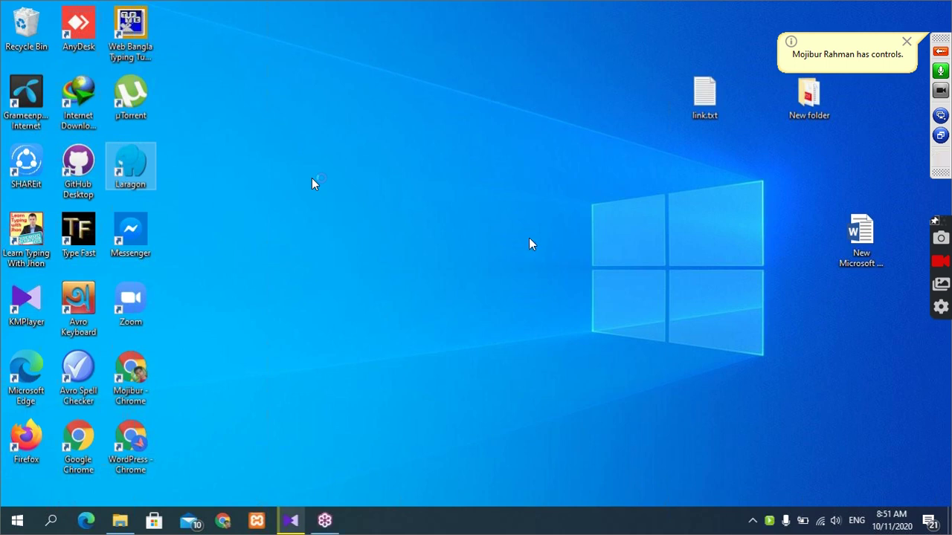
# - Search for composer in Chrome on the remote computer and download Composer-Setup.exe from the getcomposer.org download page
pyautogui.click(224, 523)
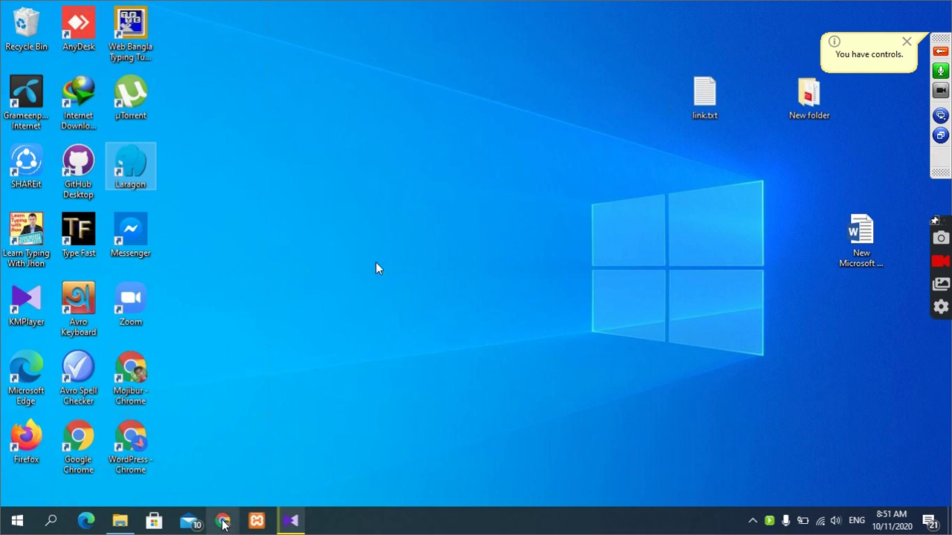
pyautogui.rightClick(382, 218)
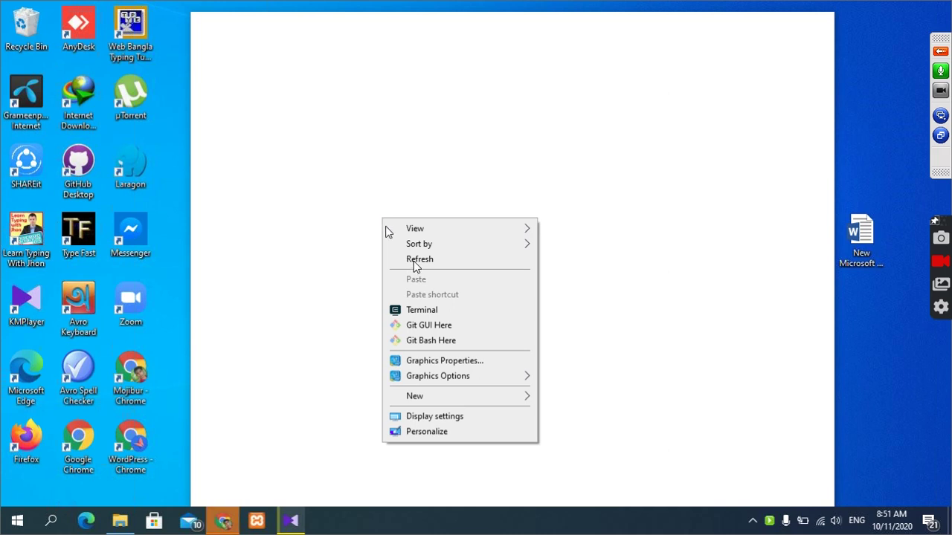
pyautogui.click(414, 260)
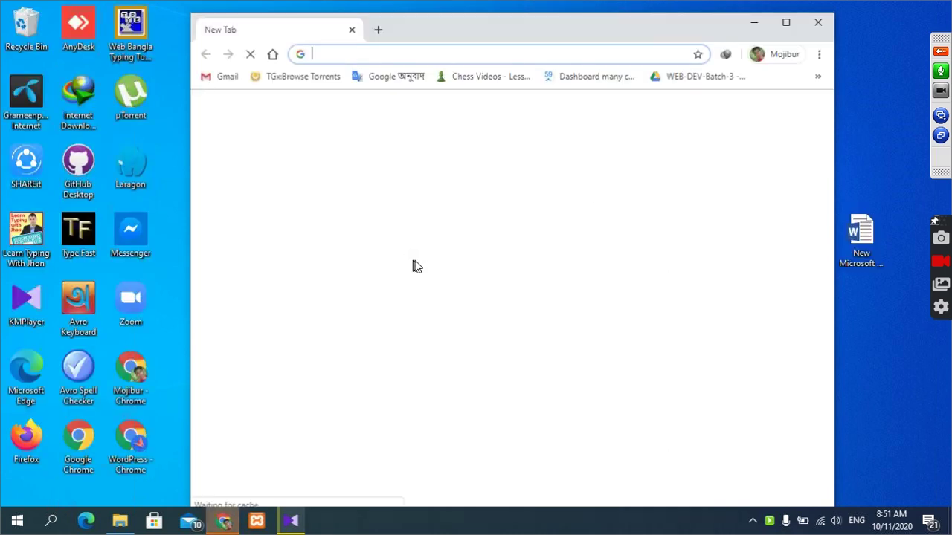
pyautogui.click(395, 56)
pyautogui.write('composer')
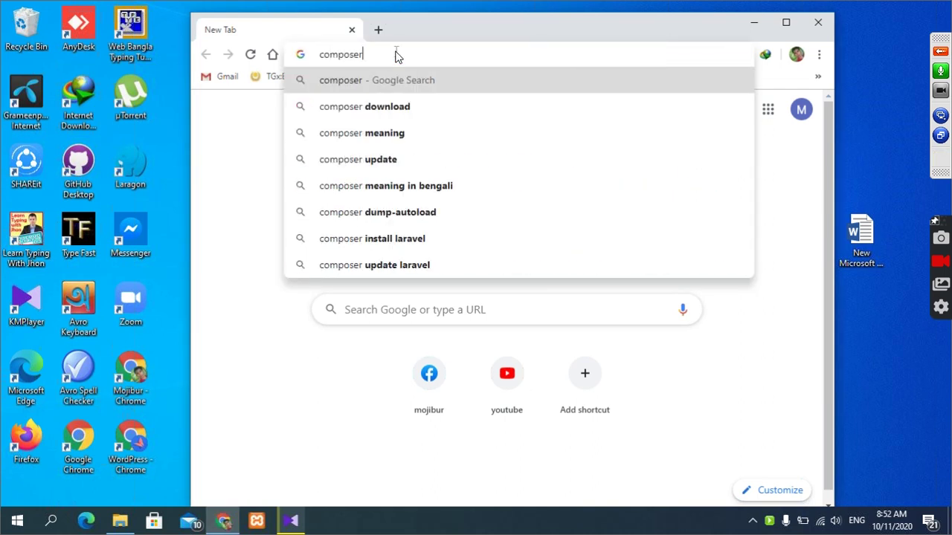
pyautogui.press('Return')
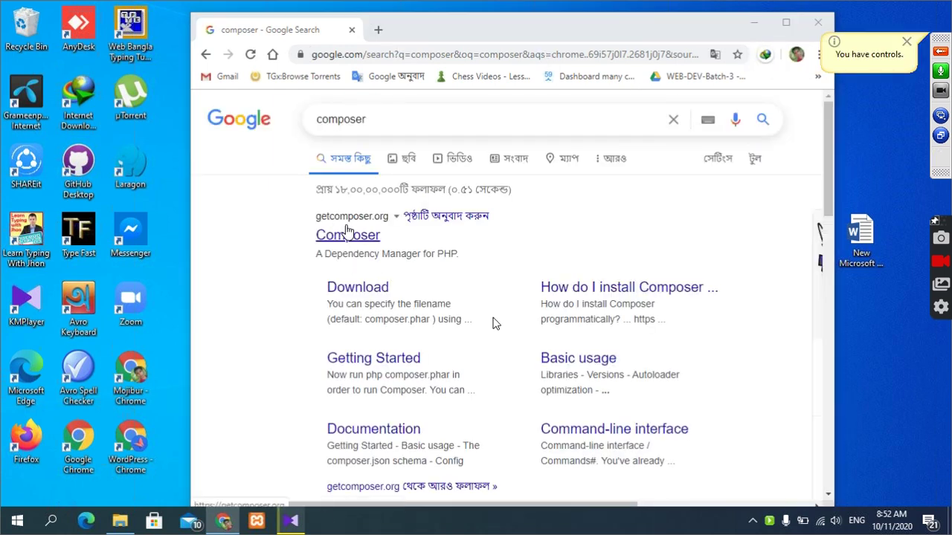
pyautogui.click(352, 290)
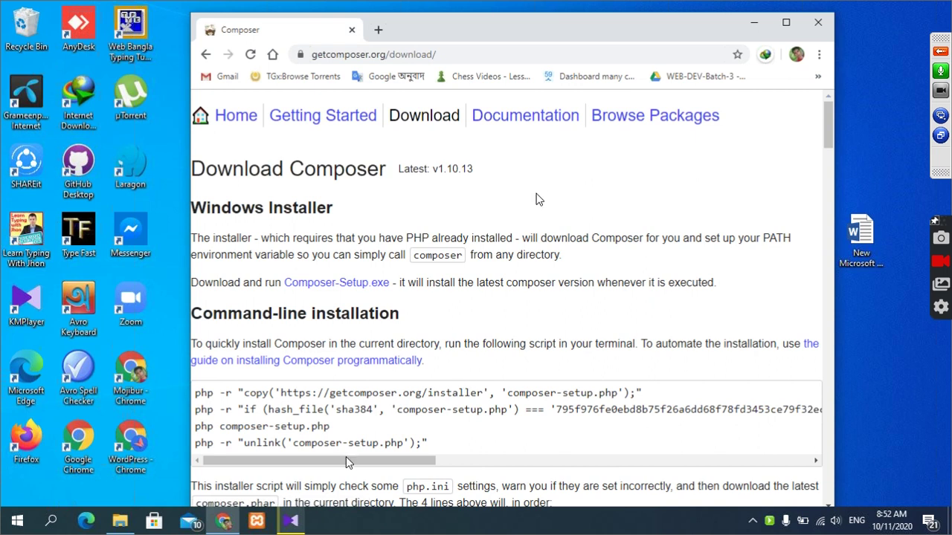
pyautogui.click(329, 288)
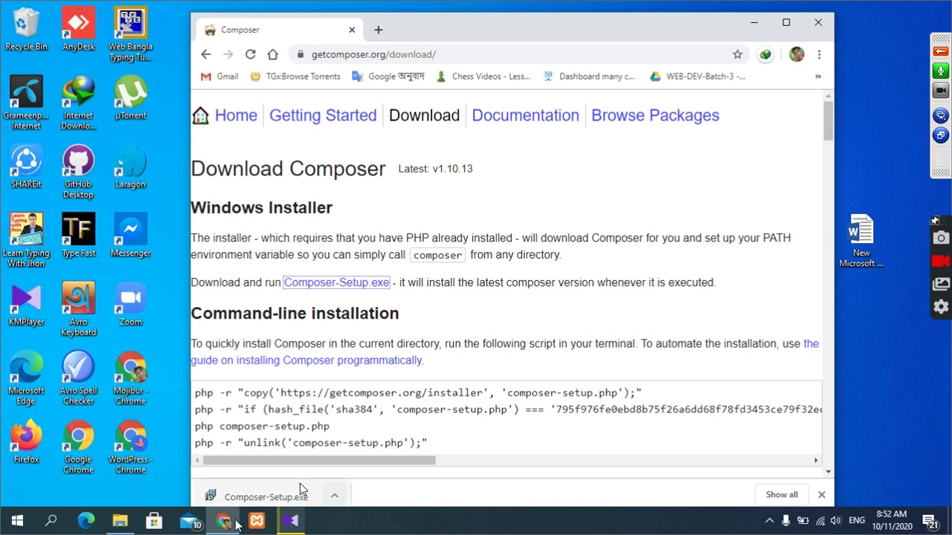
# - Bring up the running Laragon window and check which PHP versions are available and selected
pyautogui.click(769, 523)
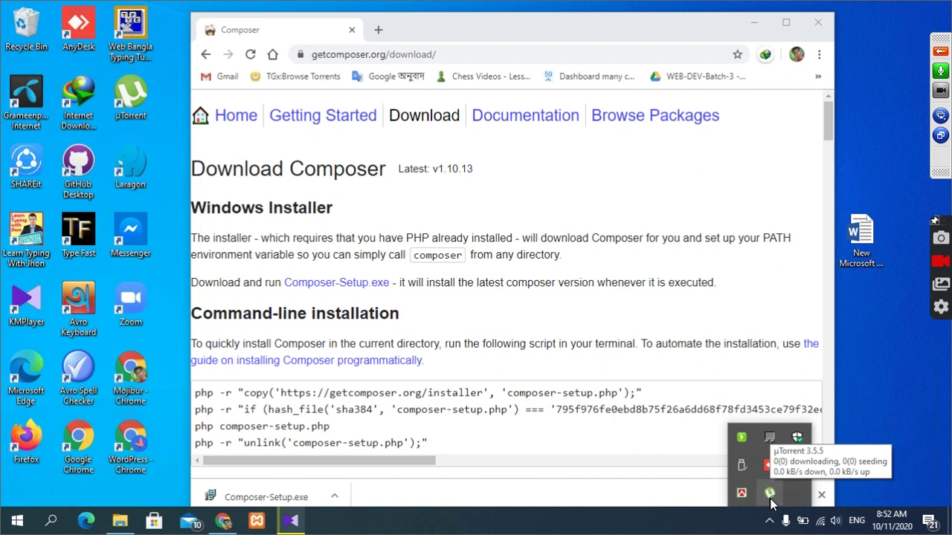
pyautogui.click(742, 440)
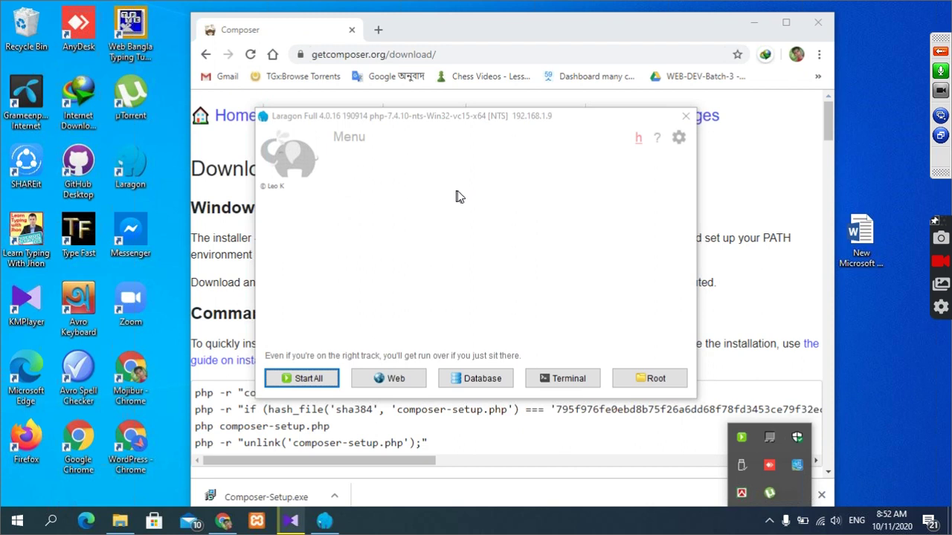
pyautogui.rightClick(482, 237)
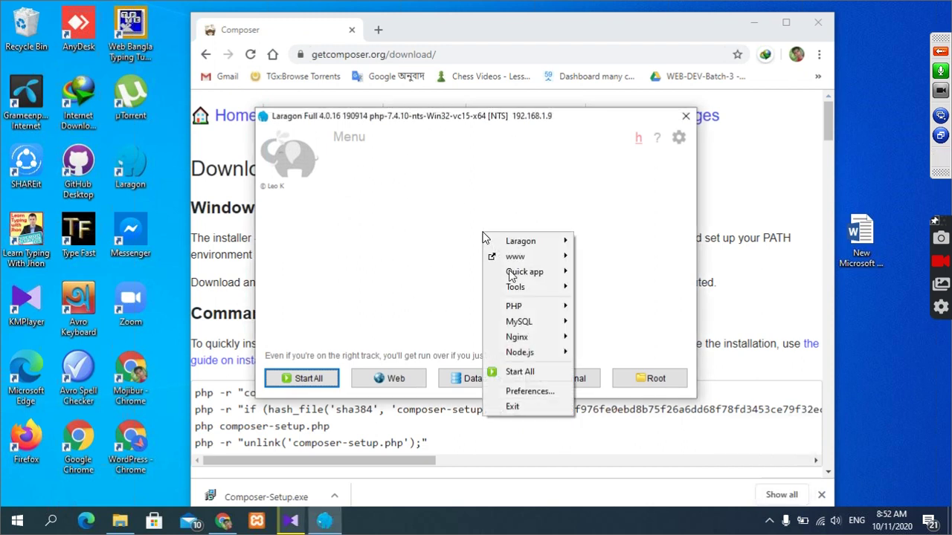
pyautogui.moveTo(515, 311)
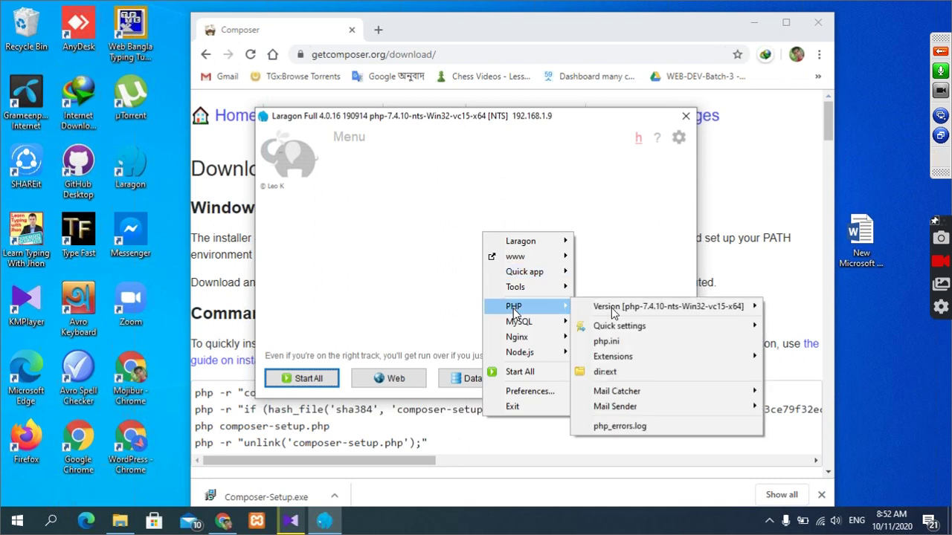
pyautogui.moveTo(613, 313)
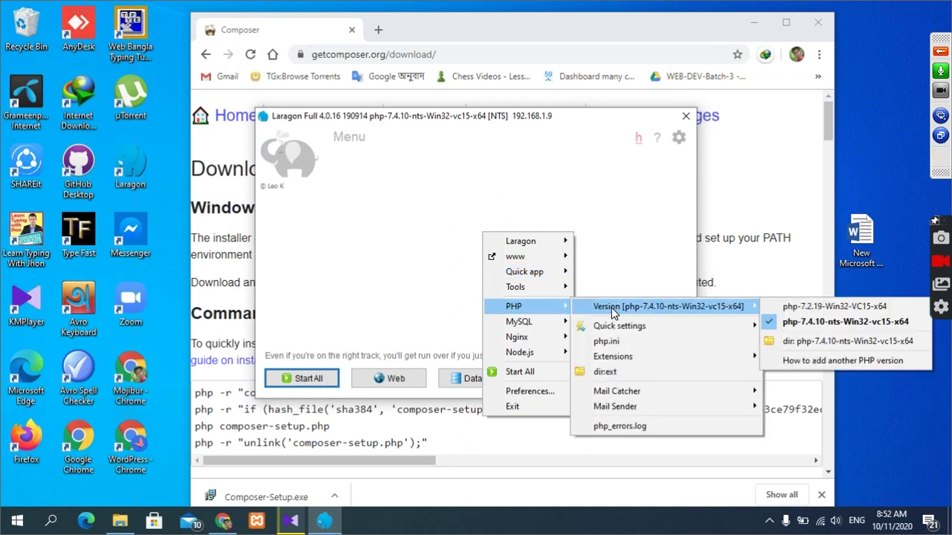
pyautogui.click(407, 292)
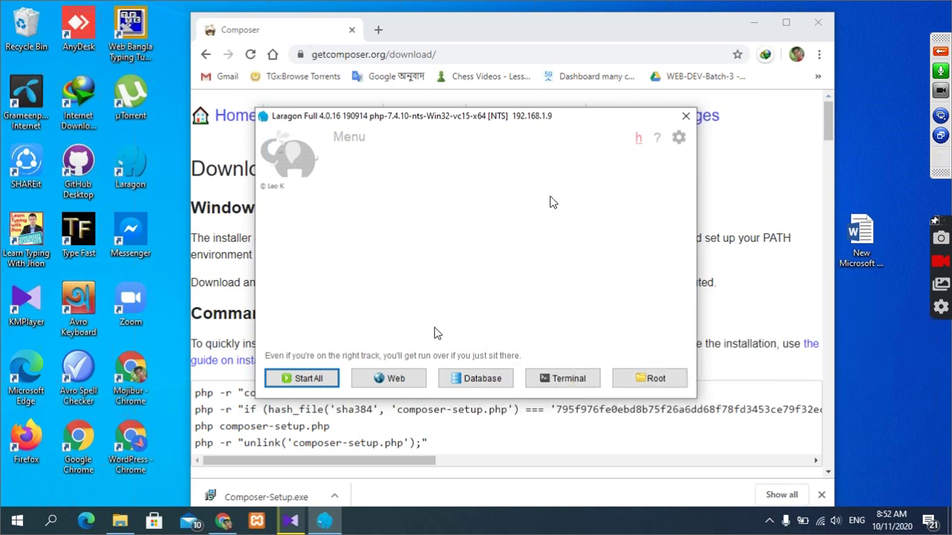
# - Open Laragon's terminal, put it aside, and start all Laragon services
pyautogui.click(569, 379)
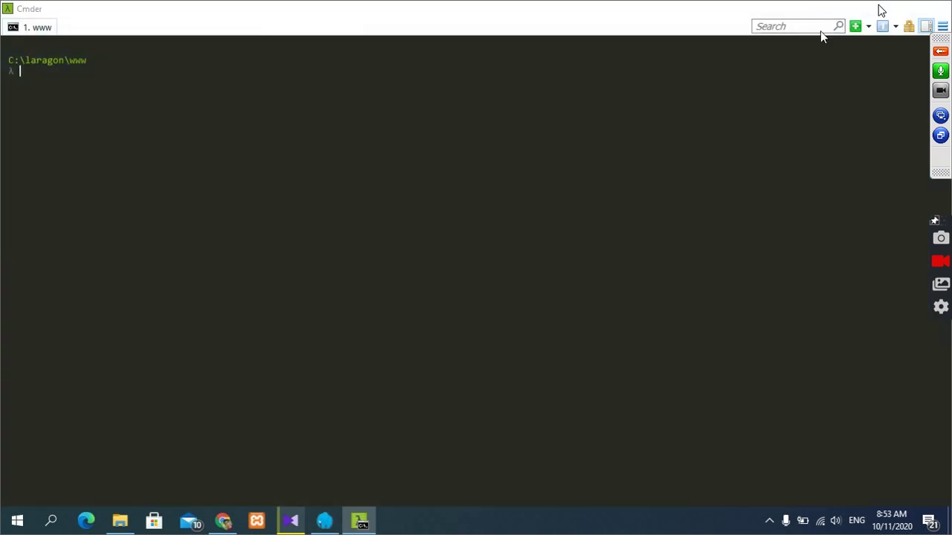
pyautogui.click(881, 10)
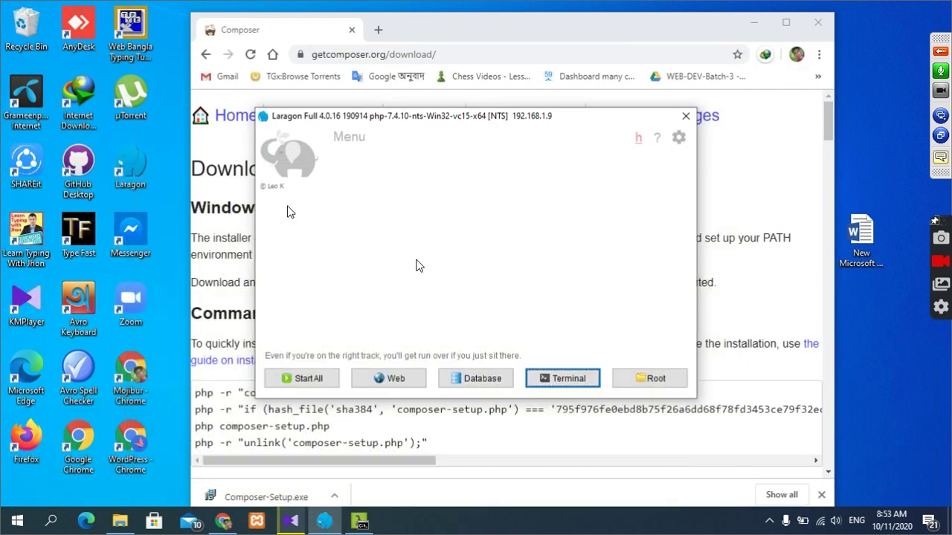
pyautogui.click(302, 378)
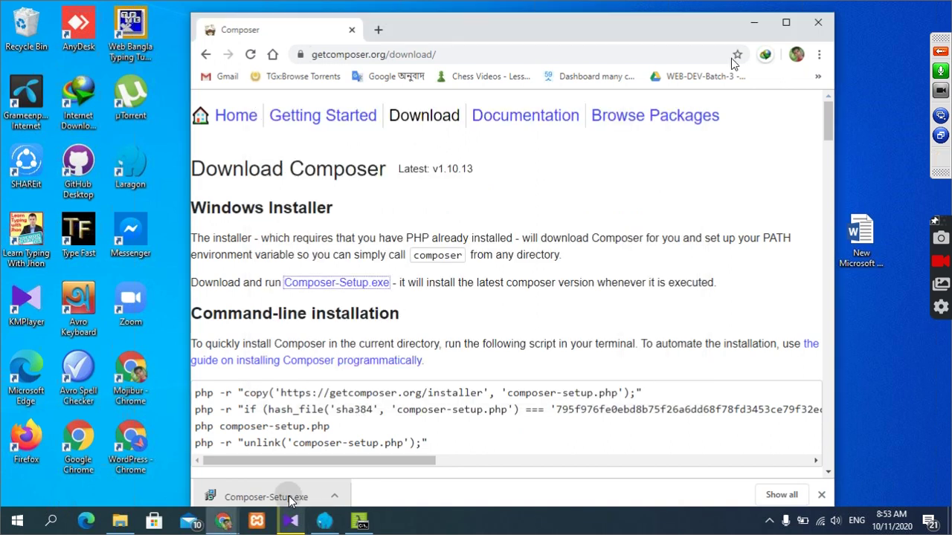
# - Run the downloaded Composer-Setup.exe, minimize Chrome, and choose to install Composer for all users
pyautogui.click(290, 498)
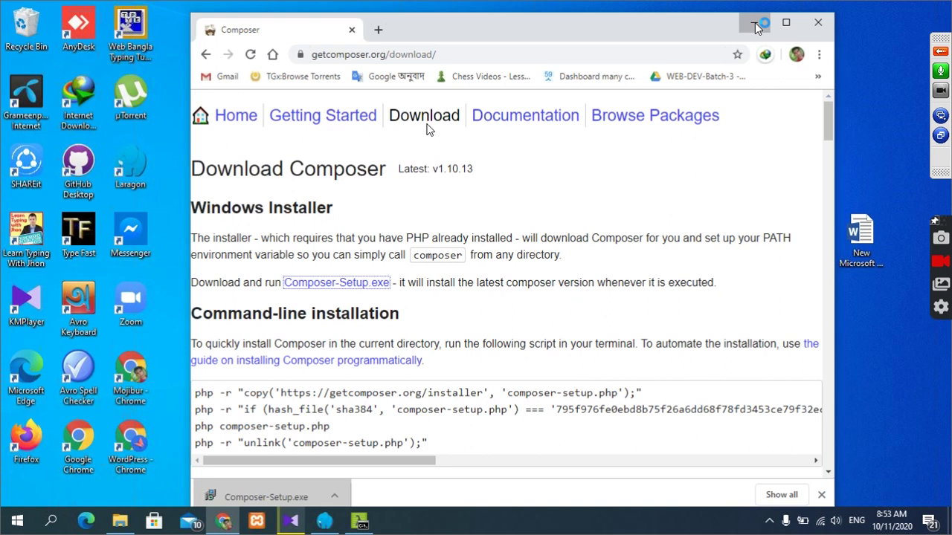
pyautogui.click(755, 23)
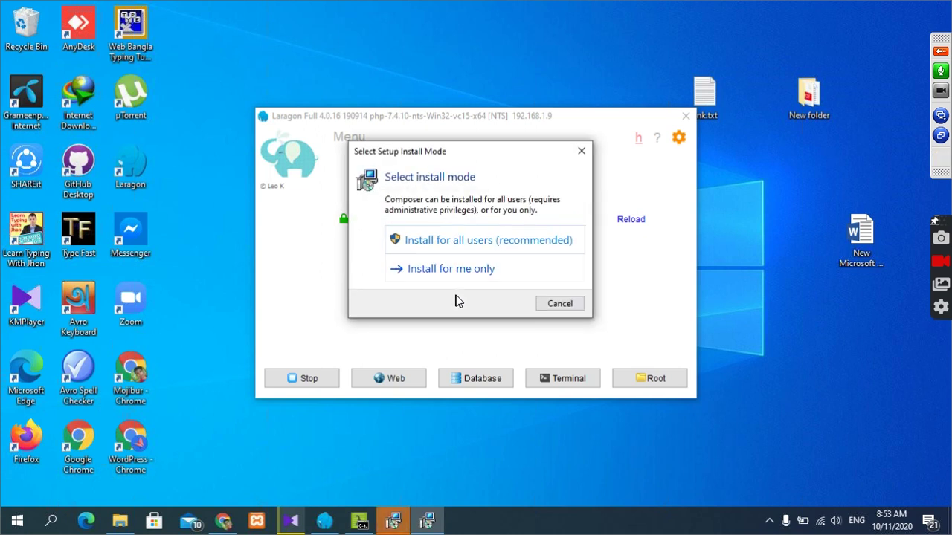
pyautogui.click(458, 249)
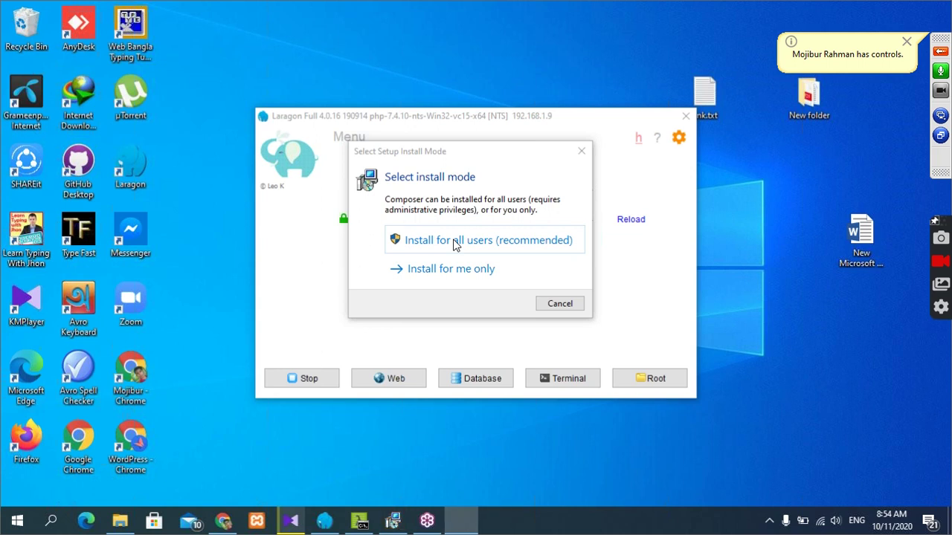
pyautogui.click(455, 245)
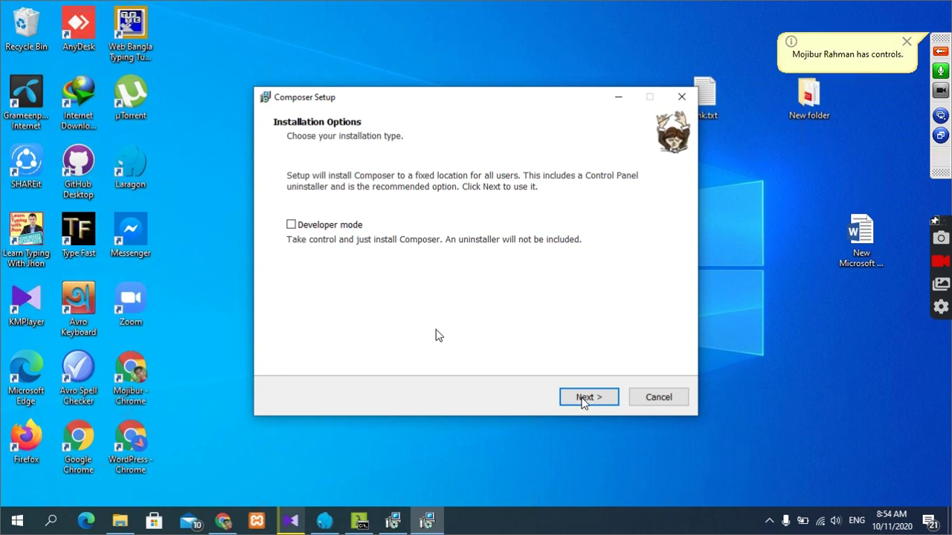
# - Enable Developer mode in the Composer installation options and continue to the PHP settings check
pyautogui.click(290, 225)
pyautogui.click(576, 399)
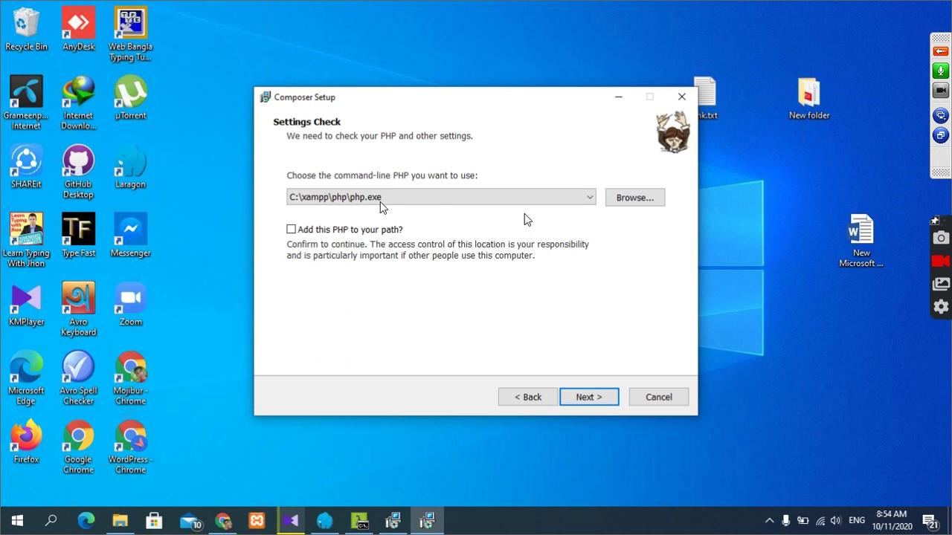
# - Choose C:\laragon\bin\php\php-7.4.10-nts-Win32-vc15-x64\php.exe as the command-line PHP for Composer
pyautogui.click(638, 203)
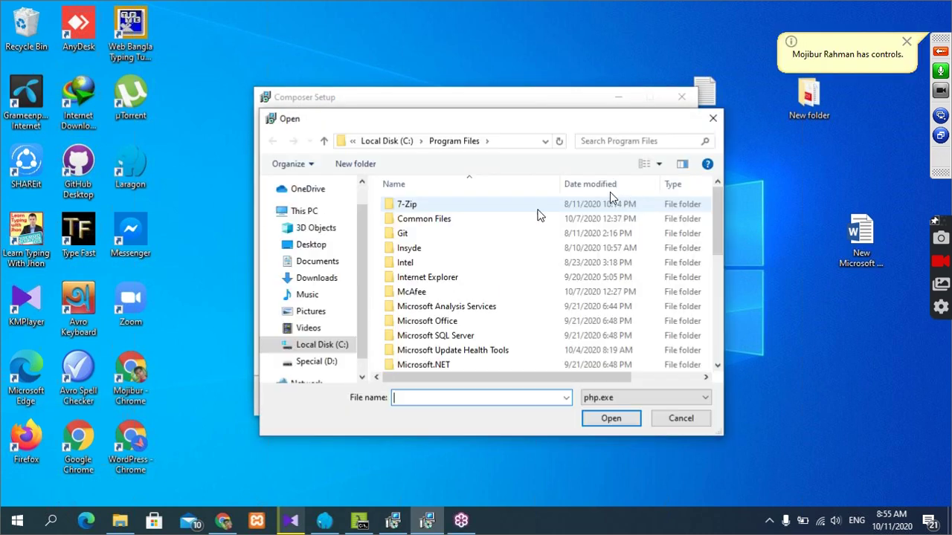
pyautogui.click(387, 141)
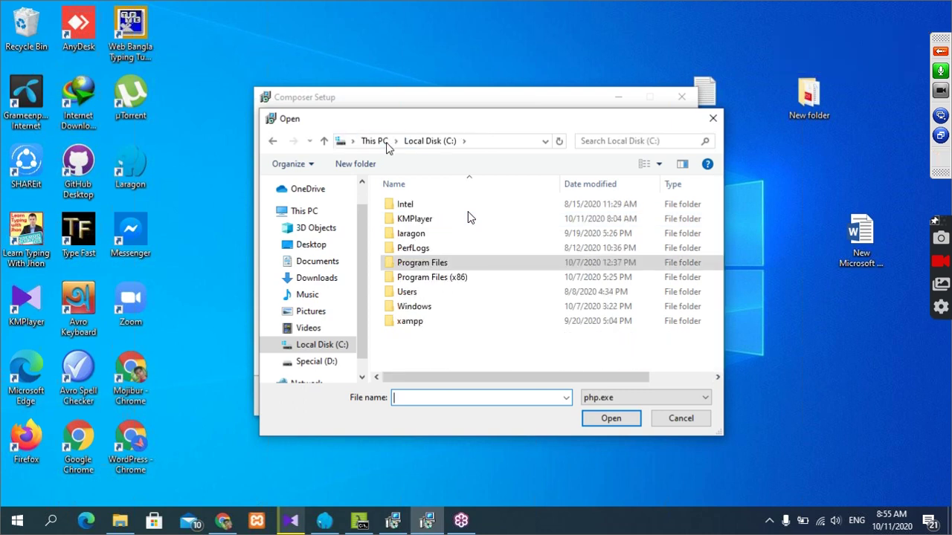
pyautogui.doubleClick(429, 233)
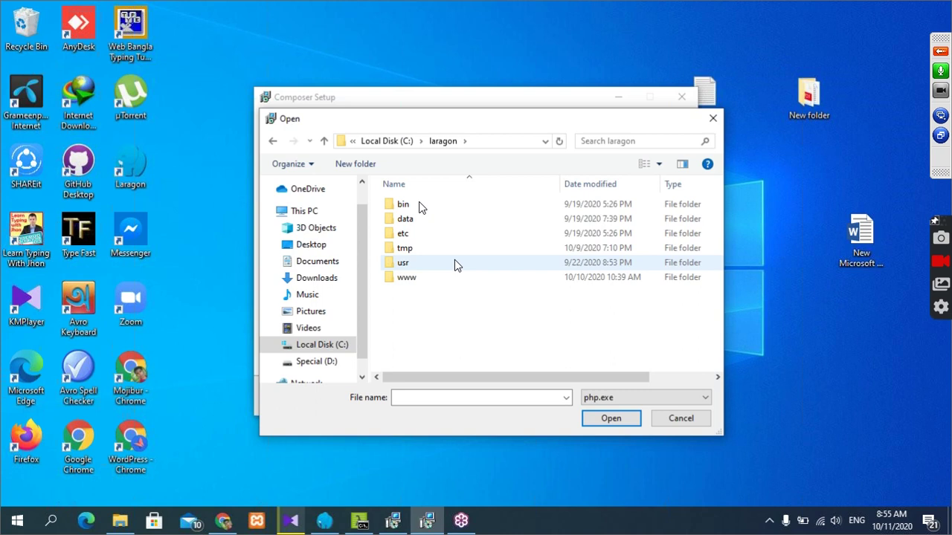
pyautogui.click(457, 212)
pyautogui.doubleClick(458, 212)
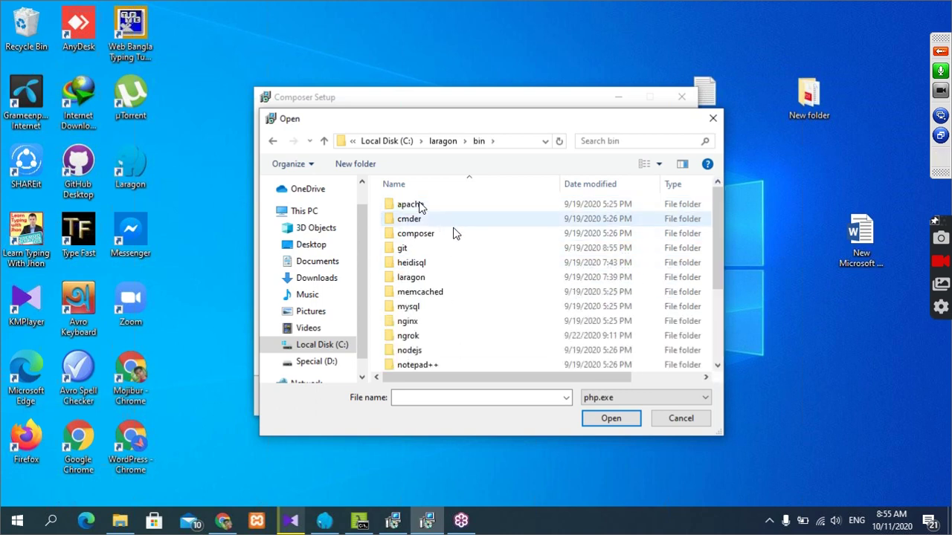
pyautogui.scroll(-2, 467, 230)
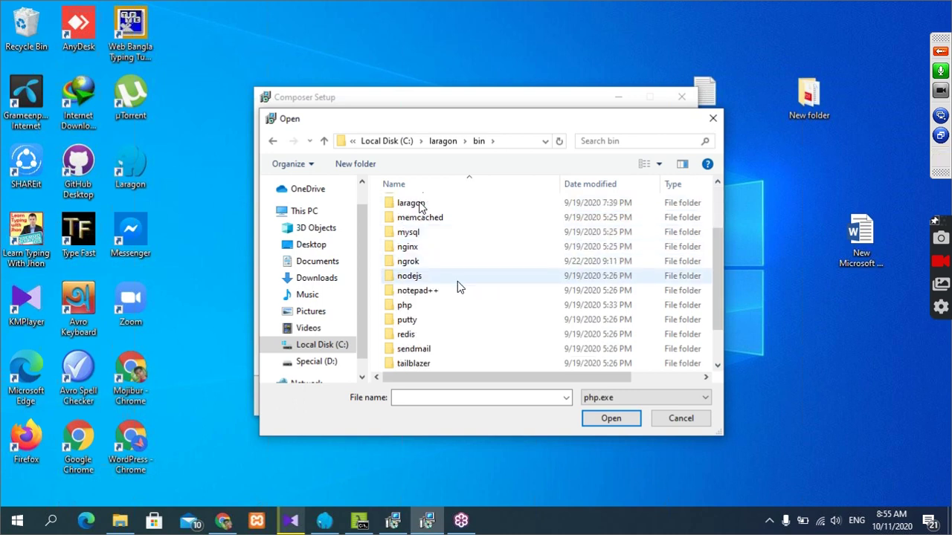
pyautogui.scroll(-1, 457, 281)
pyautogui.click(455, 258)
pyautogui.doubleClick(457, 261)
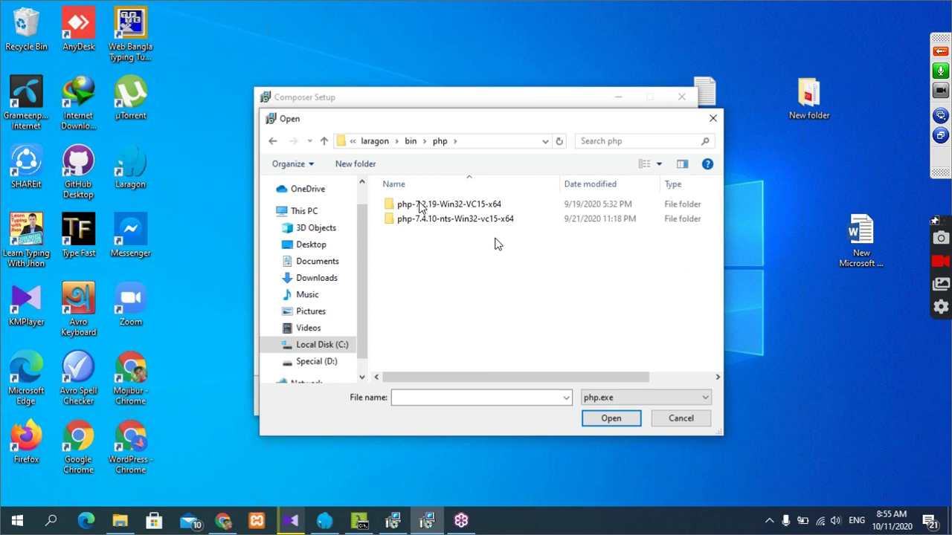
pyautogui.doubleClick(474, 225)
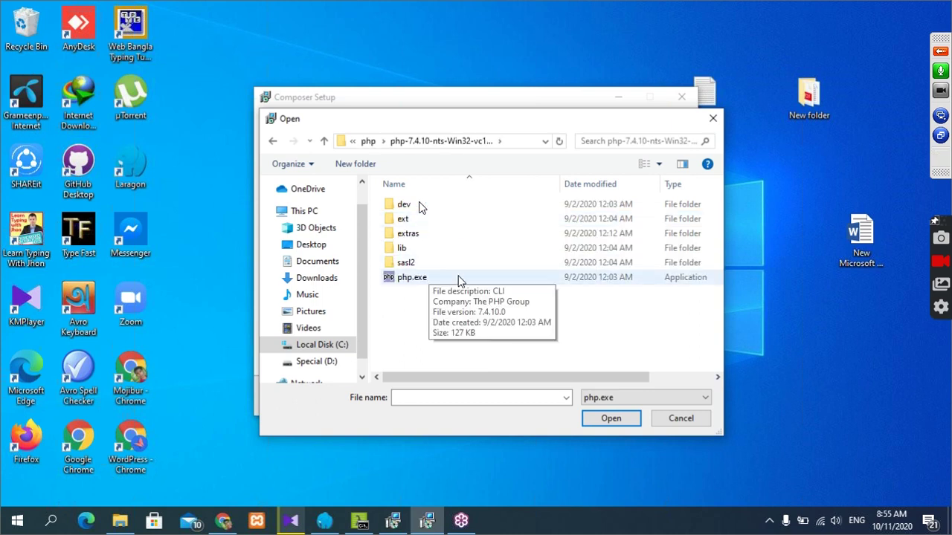
pyautogui.click(458, 281)
pyautogui.doubleClick(458, 280)
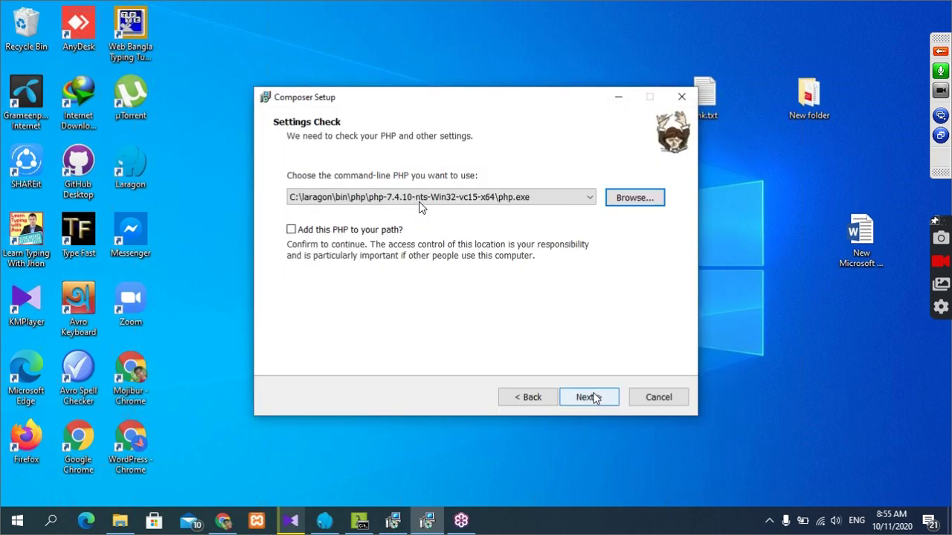
# - Enable adding this PHP to the path, continue without a proxy, and start the Composer installation
pyautogui.click(305, 233)
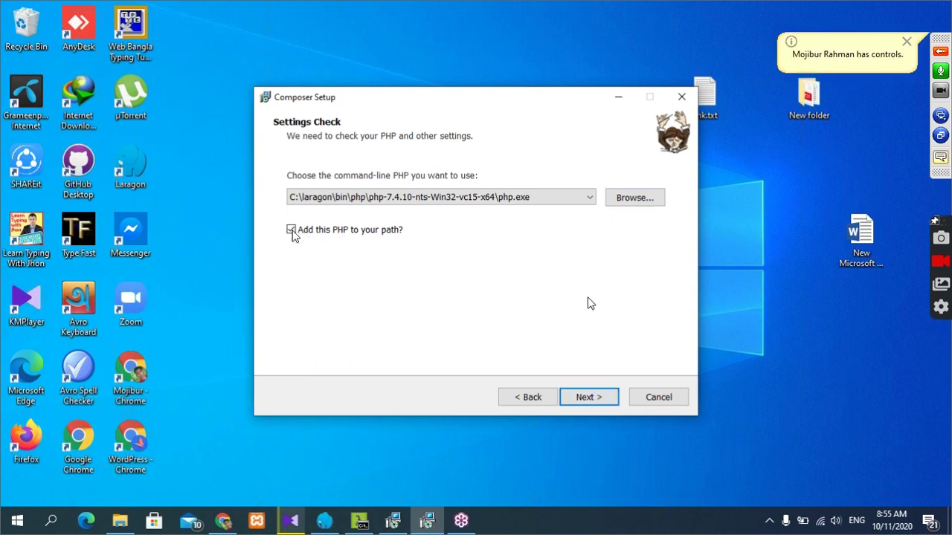
pyautogui.click(585, 398)
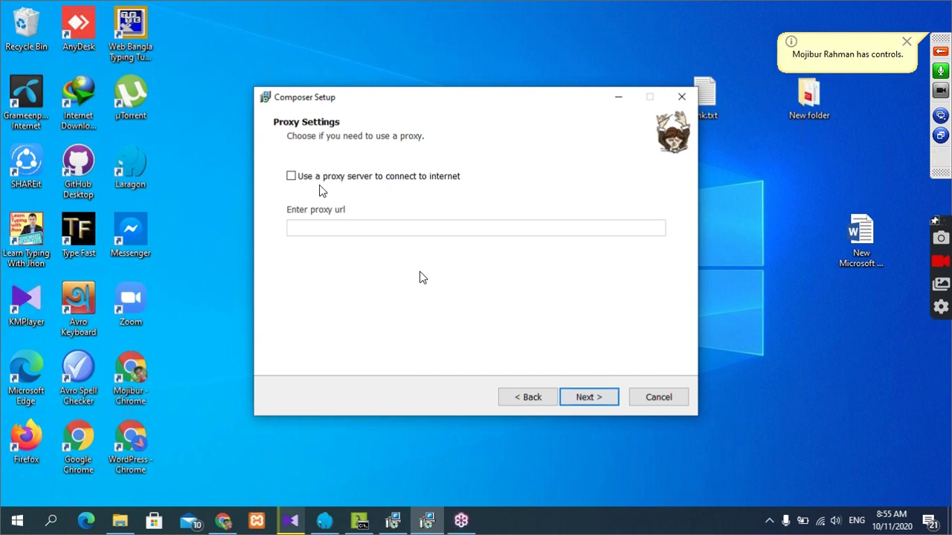
pyautogui.click(582, 397)
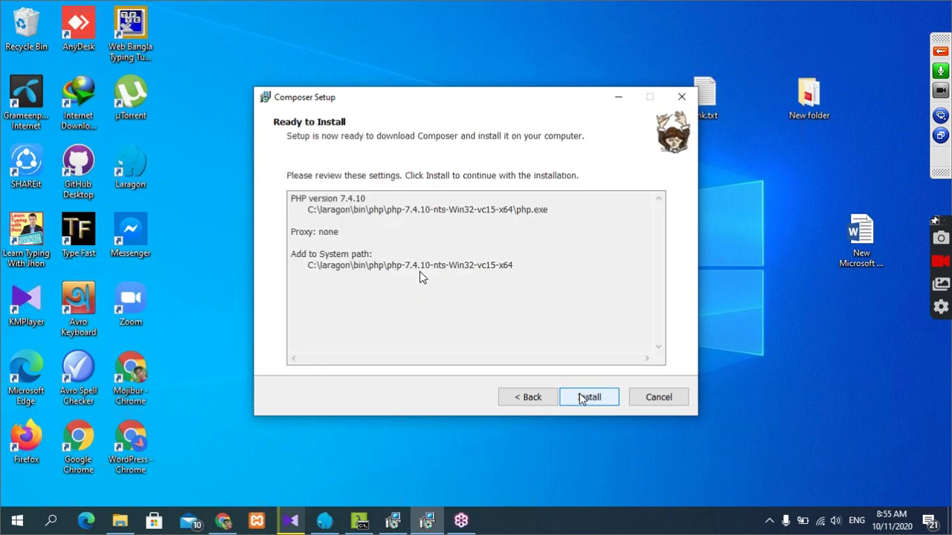
pyautogui.click(582, 399)
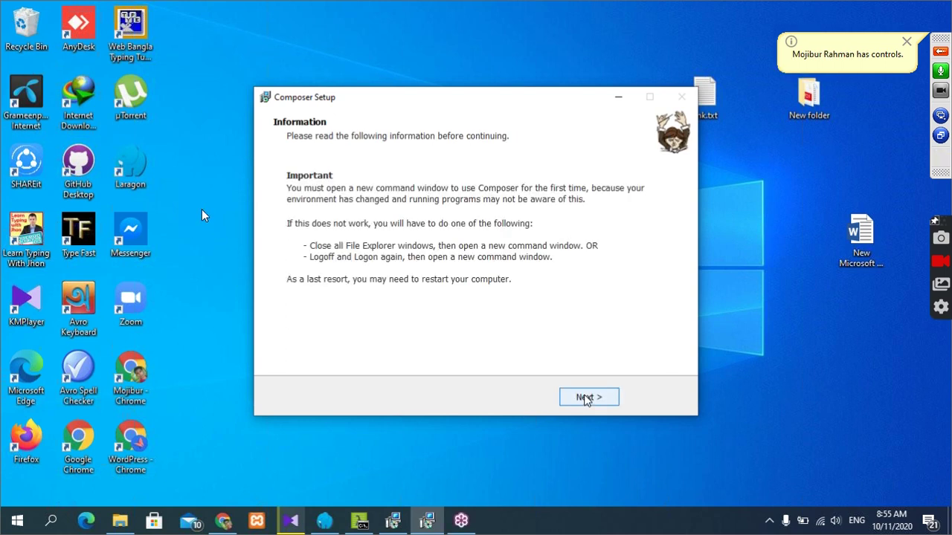
# - Complete and exit Composer Setup, and close the duplicate installer's install mode prompt
pyautogui.click(588, 397)
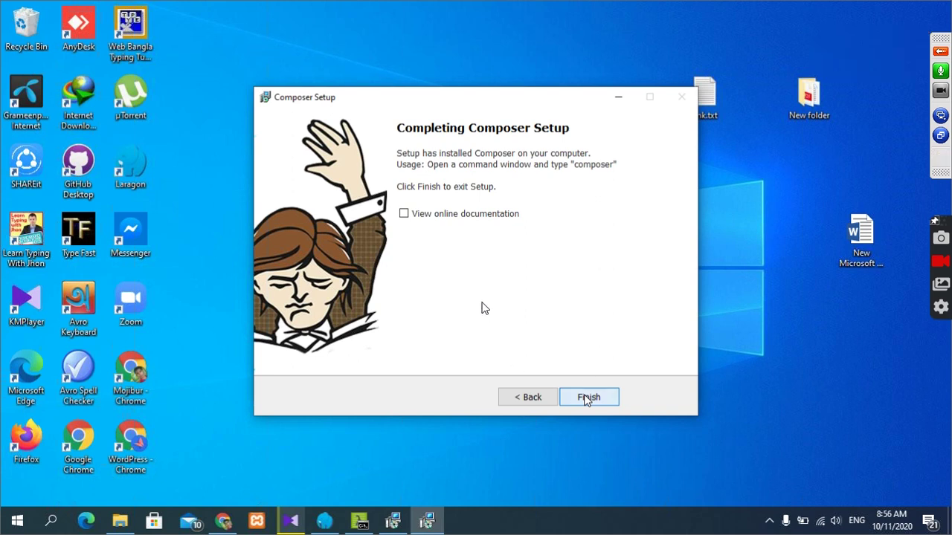
pyautogui.click(587, 398)
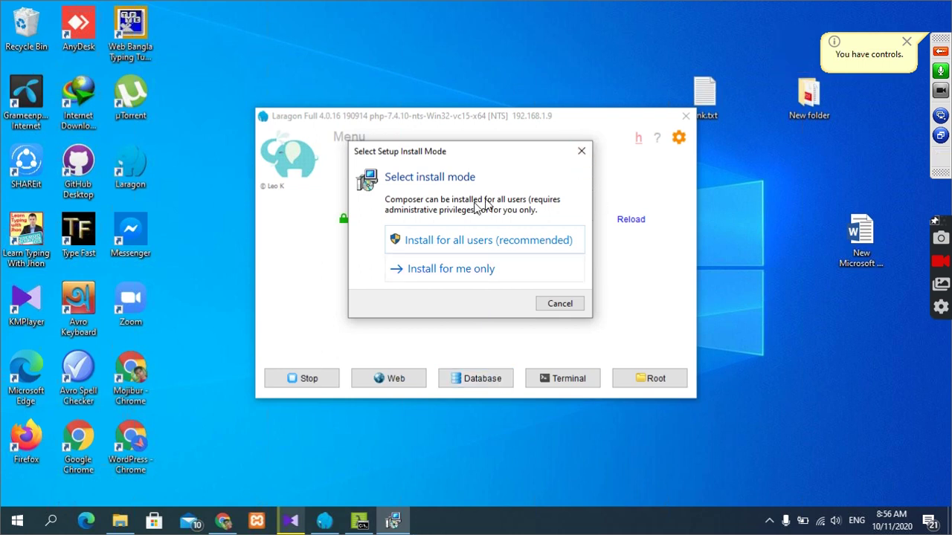
pyautogui.click(582, 151)
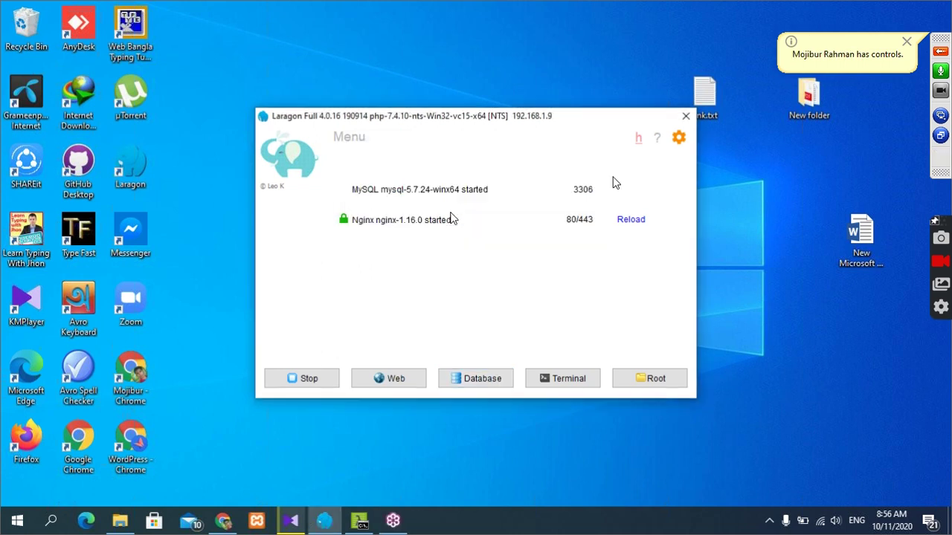
# - Open a new terminal in the Desktop folder and check the PHP version with php -v
pyautogui.rightClick(183, 209)
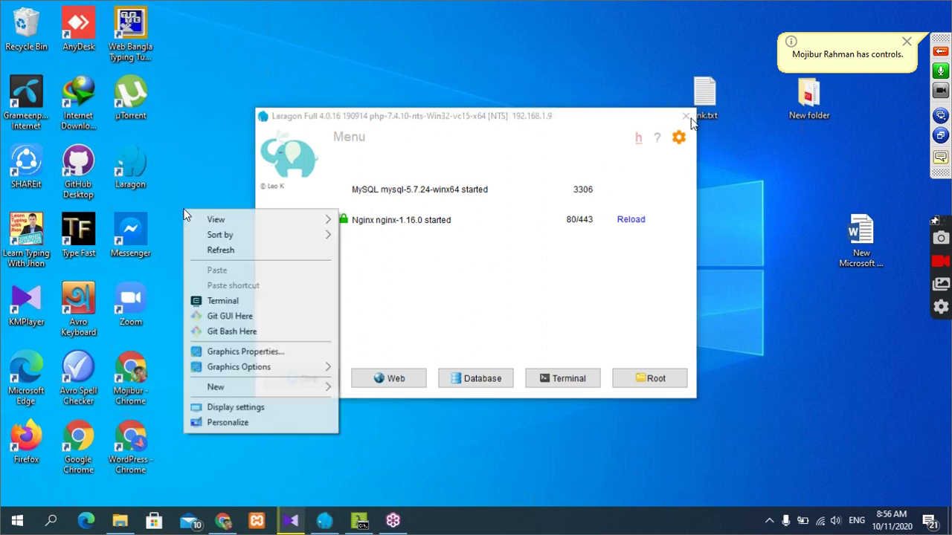
pyautogui.click(224, 304)
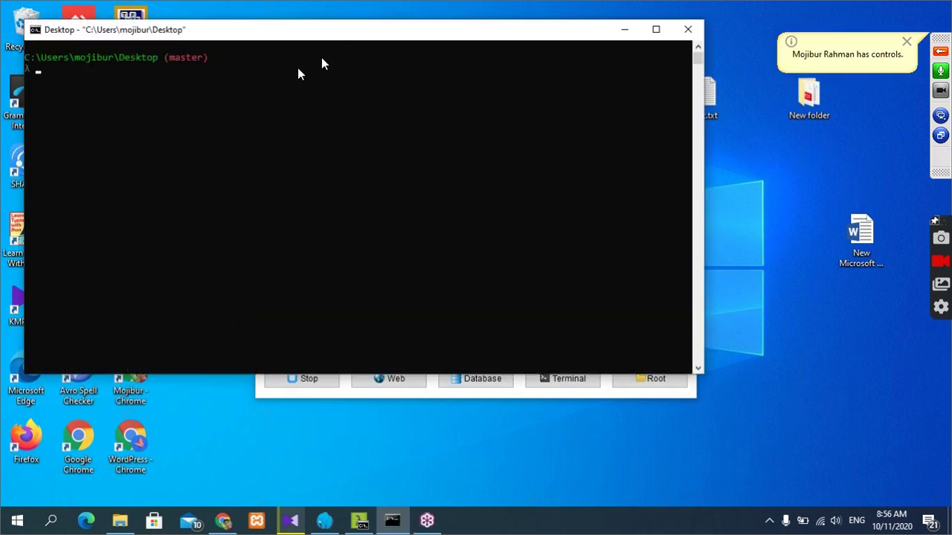
pyautogui.write('hp !v')
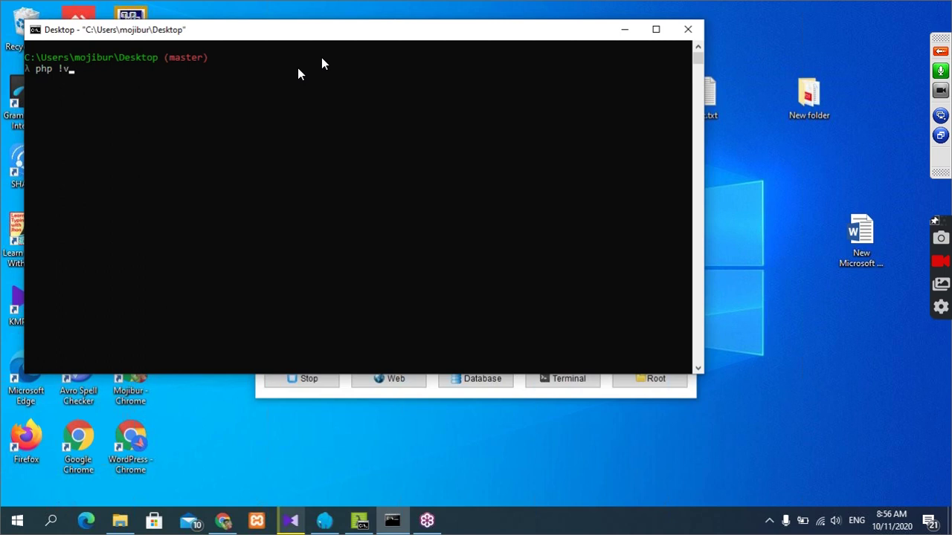
pyautogui.press('BackSpace')
pyautogui.write('-')
pyautogui.press('Return')
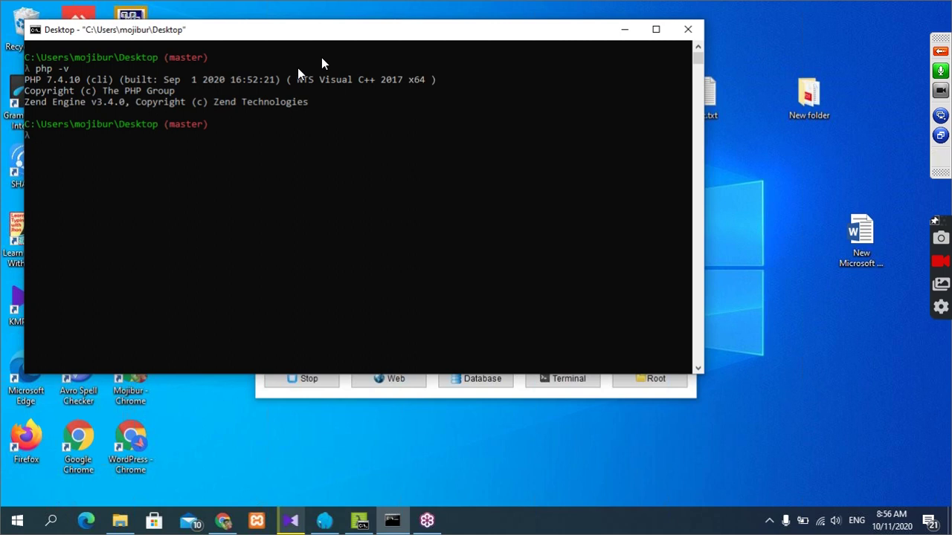
# - Run composer in the terminal and review its version, options and available commands
pyautogui.write('composarr')
pyautogui.press('Return')
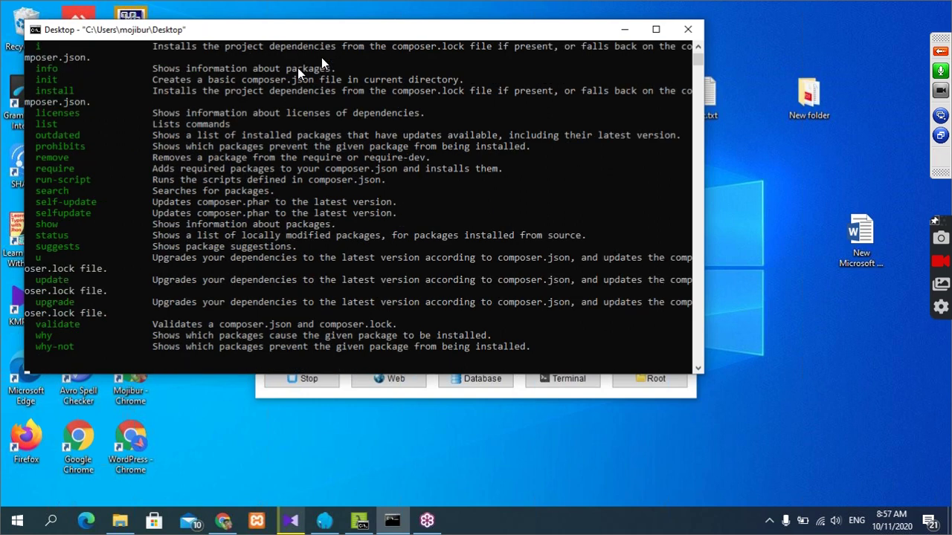
pyautogui.scroll(2, 367, 166)
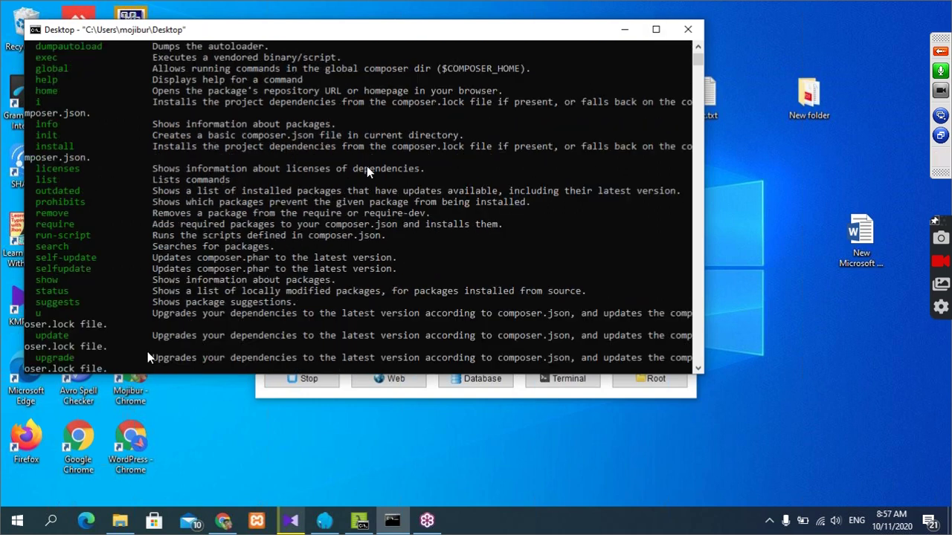
pyautogui.scroll(15, 367, 166)
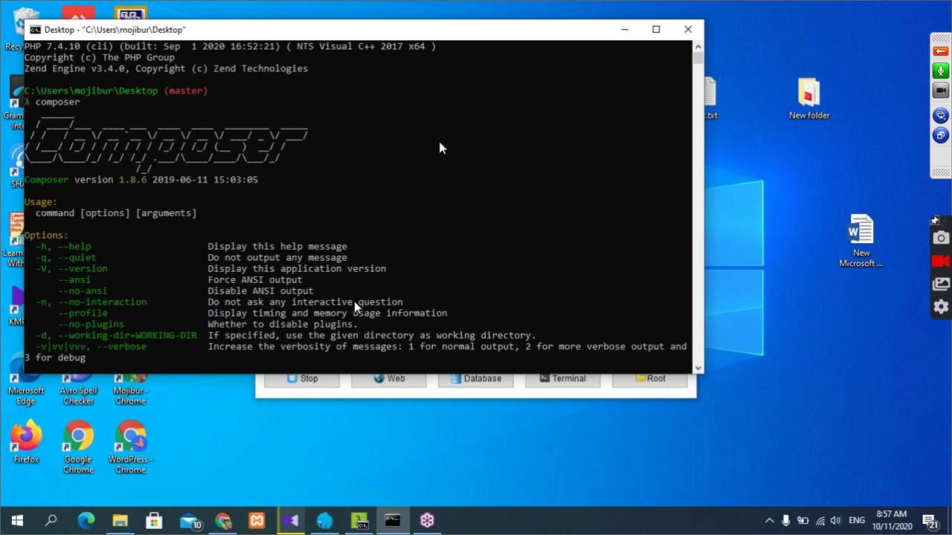
pyautogui.scroll(-3, 439, 147)
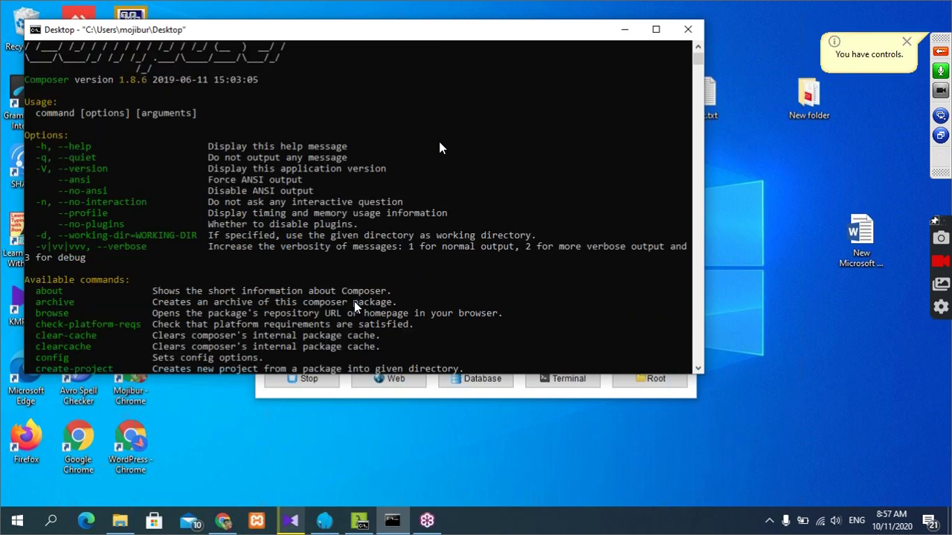
pyautogui.scroll(-12, 354, 305)
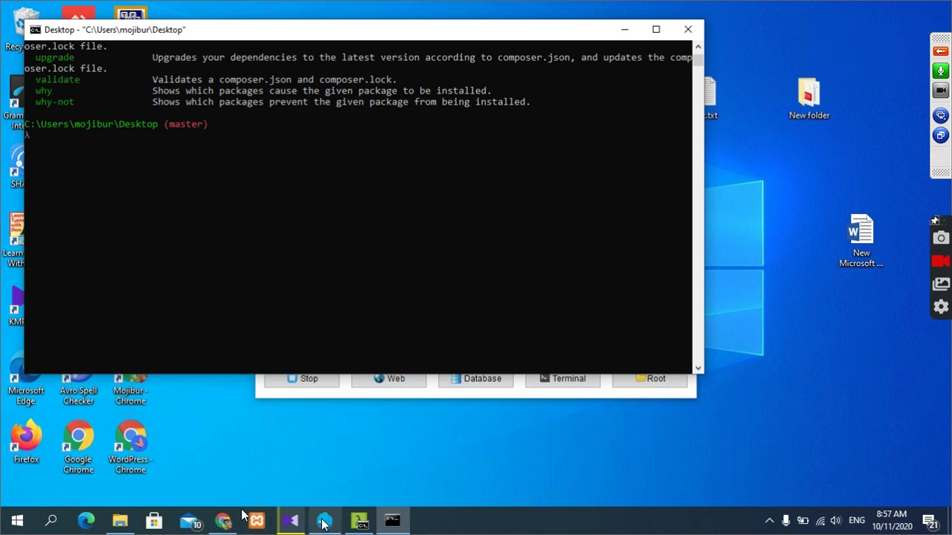
# - Switch to Chrome, open the Composer site's home page in a maximized window, and find the preview release instructions
pyautogui.moveTo(229, 520)
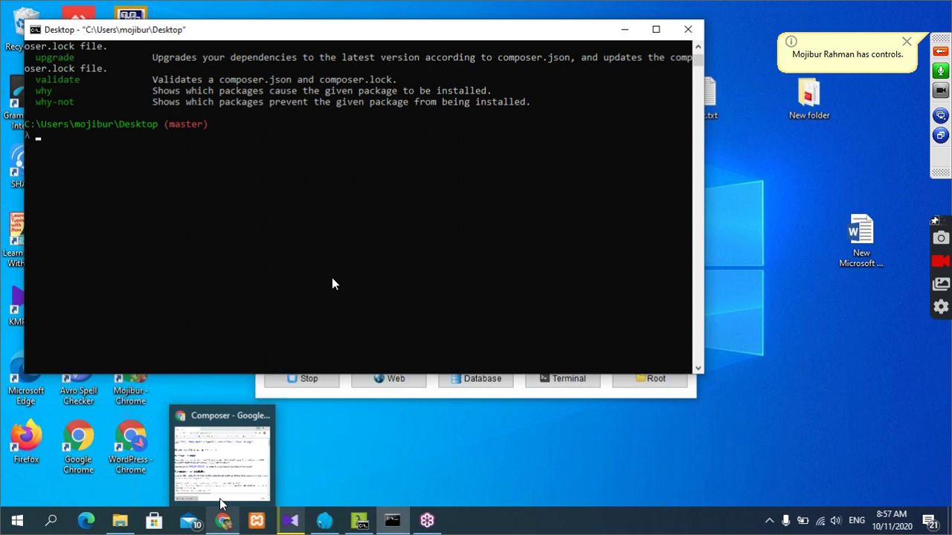
pyautogui.click(221, 465)
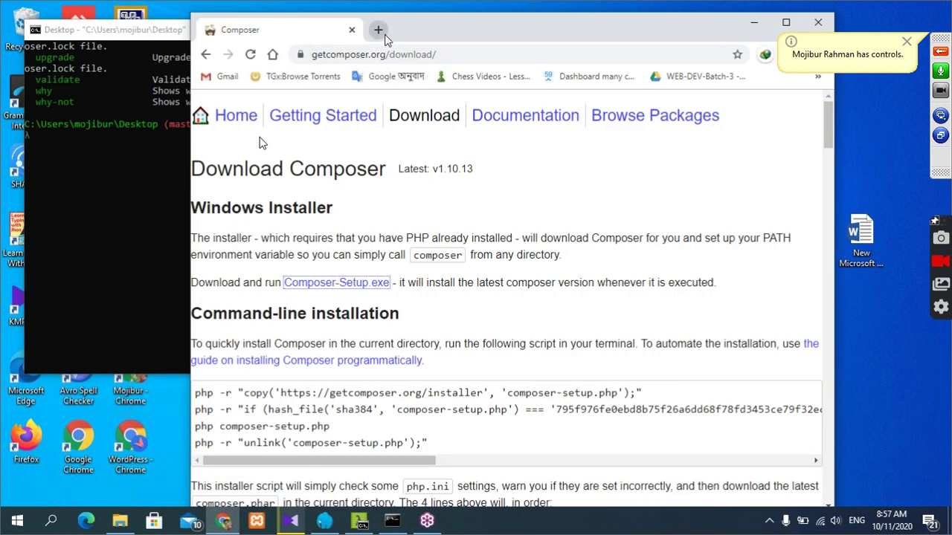
pyautogui.click(379, 30)
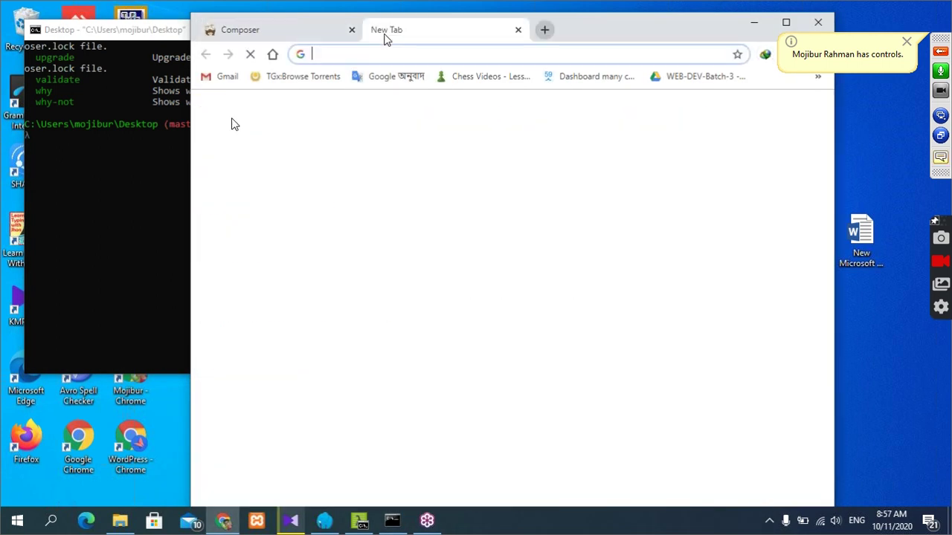
pyautogui.click(273, 30)
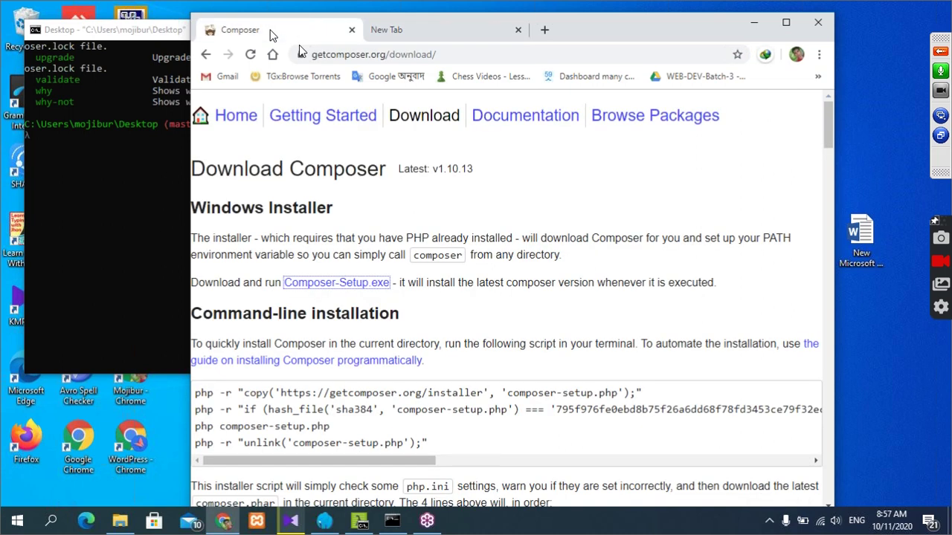
pyautogui.click(225, 116)
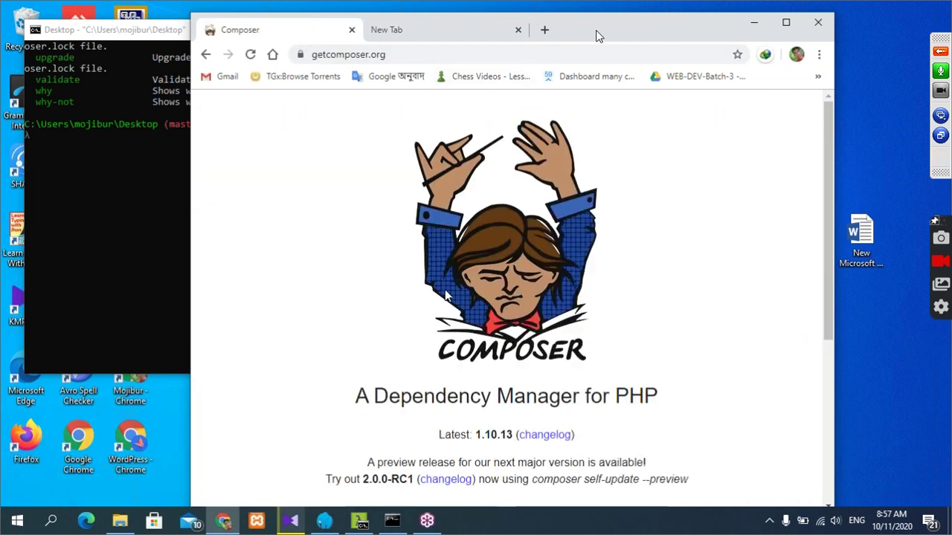
pyautogui.doubleClick(595, 30)
pyautogui.scroll(-1, 566, 325)
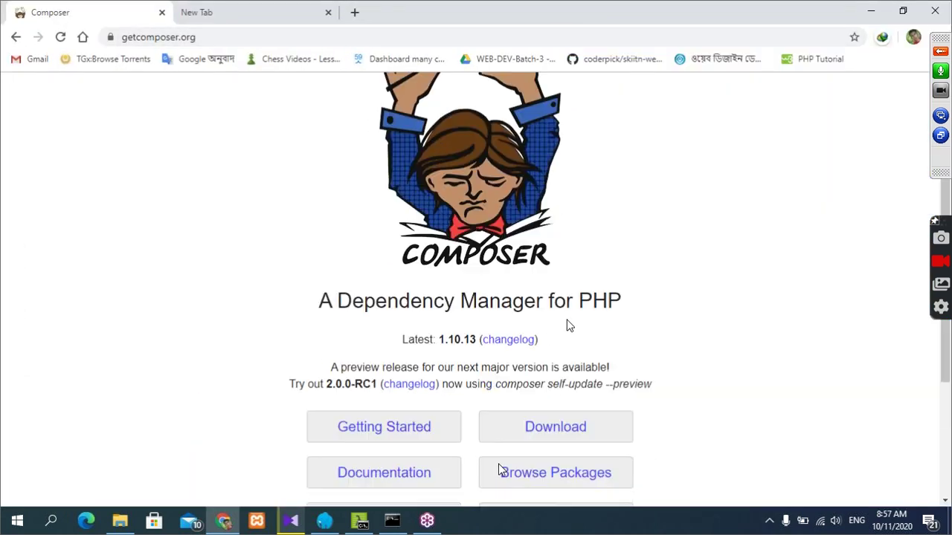
pyautogui.scroll(-1, 566, 325)
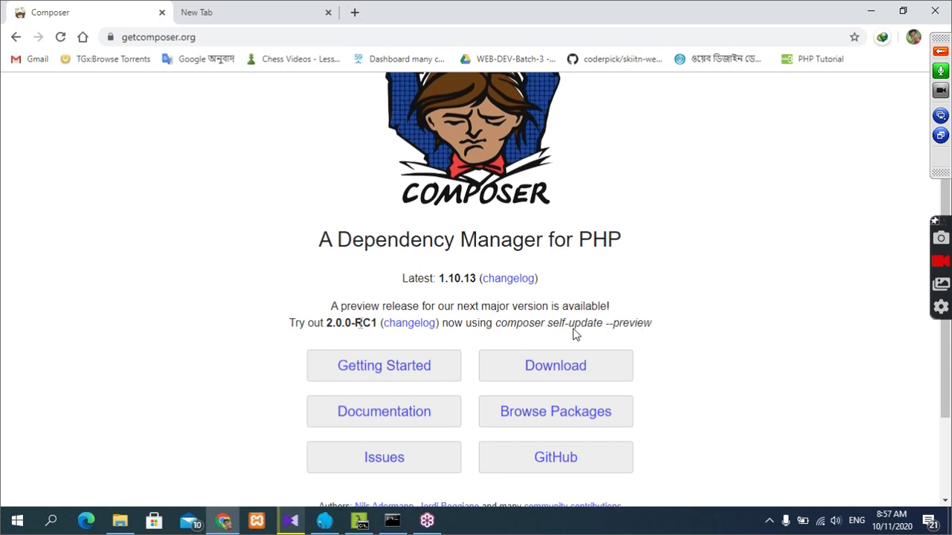
# - Copy the command "composer self-update --preview" from the page and minimize Chrome to return to the terminal
pyautogui.moveTo(587, 327); pyautogui.dragTo(651, 327)
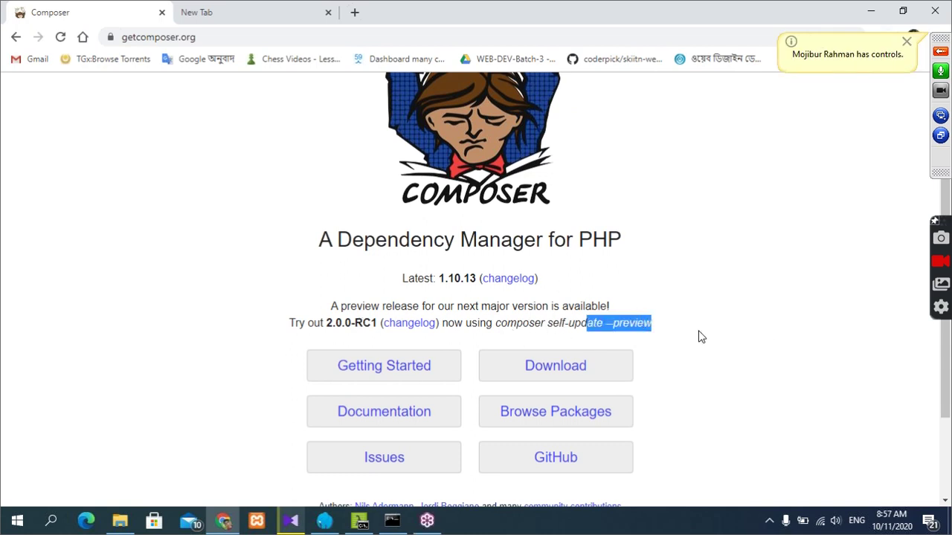
pyautogui.moveTo(661, 330); pyautogui.dragTo(498, 333)
pyautogui.rightClick(545, 327)
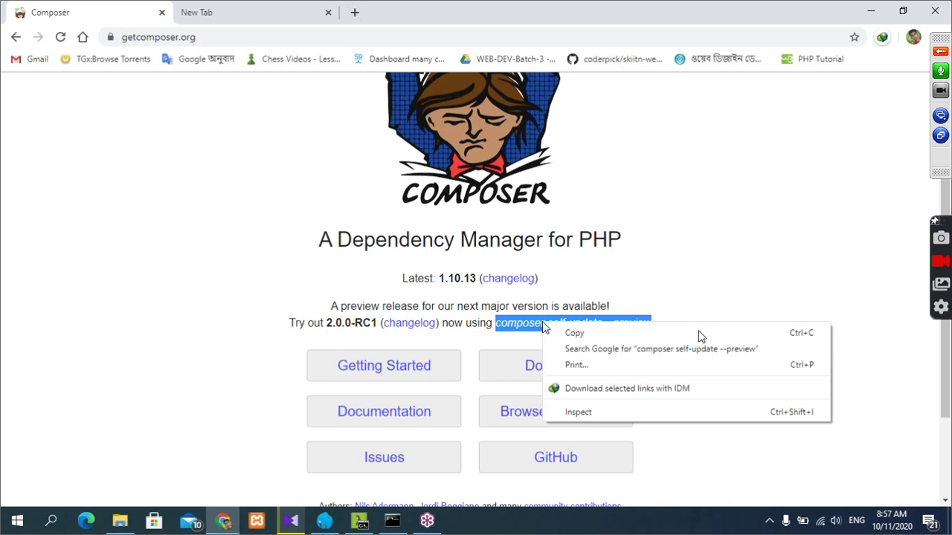
pyautogui.click(698, 332)
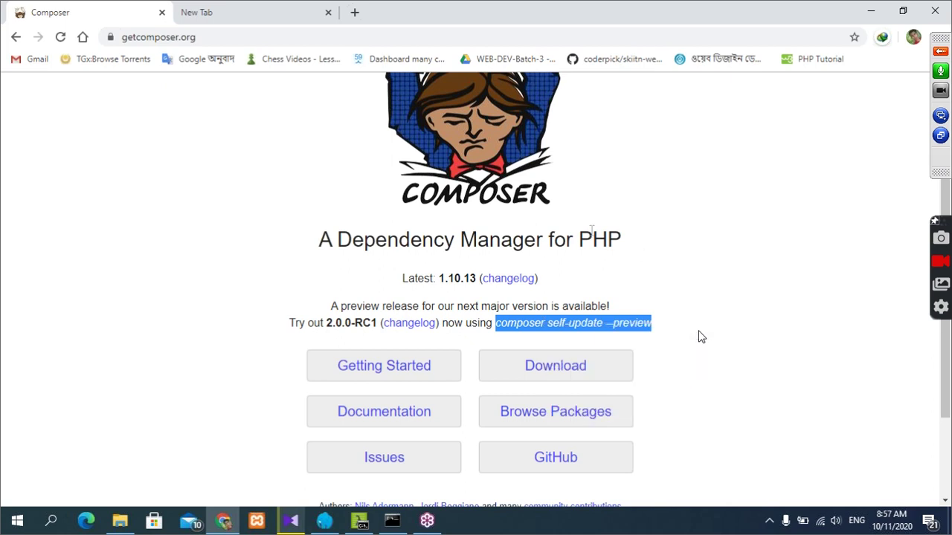
pyautogui.click(878, 10)
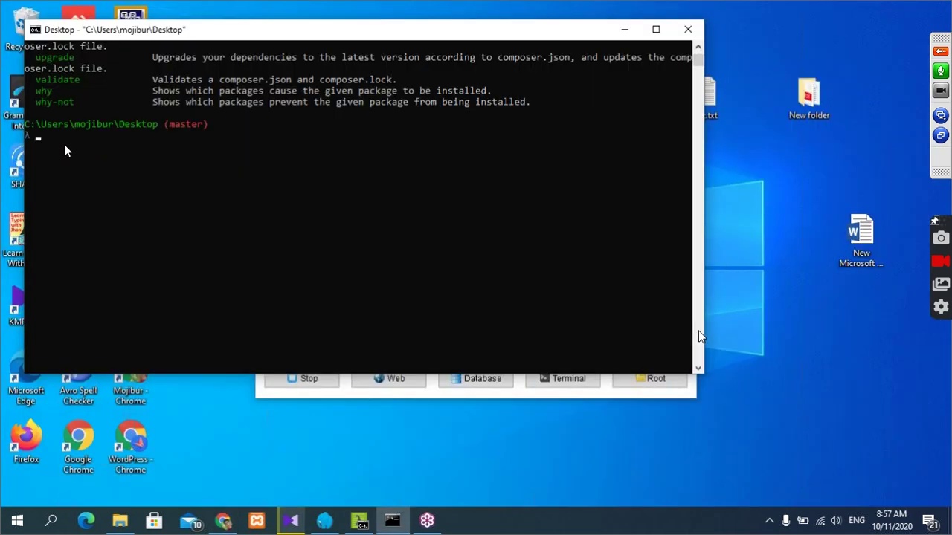
# - Run "composer self-update --preview" in the terminal and check the installed version by running composer
pyautogui.hotkey('ctrl', 'v')
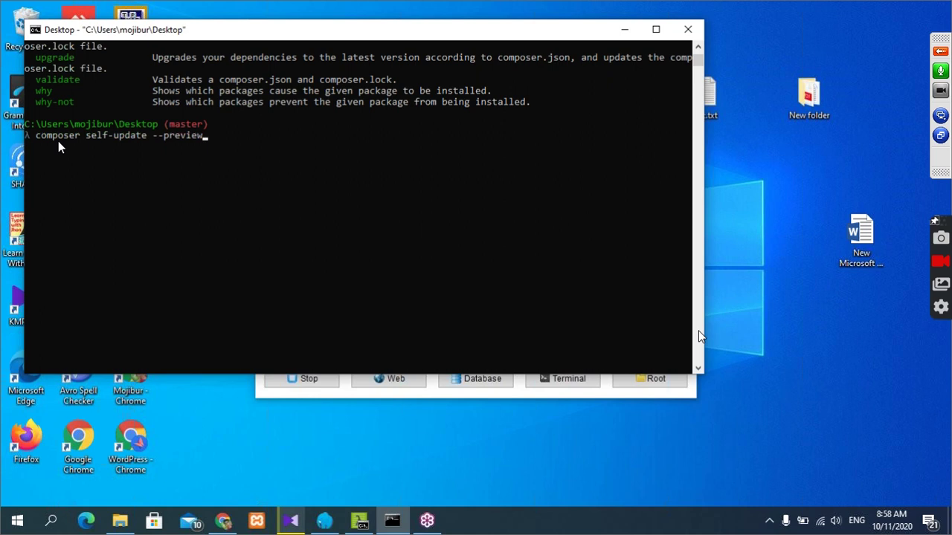
pyautogui.press('Return')
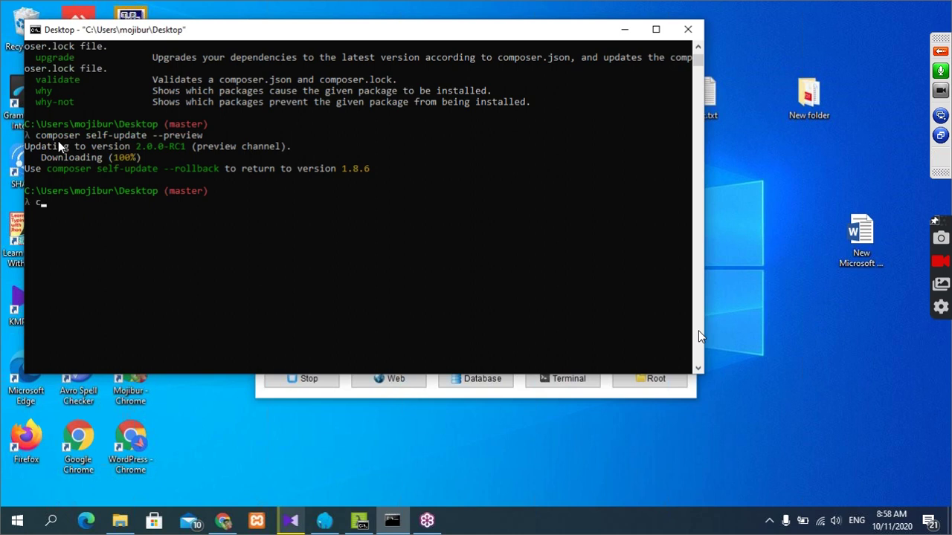
pyautogui.write('mposer')
pyautogui.press('Return')
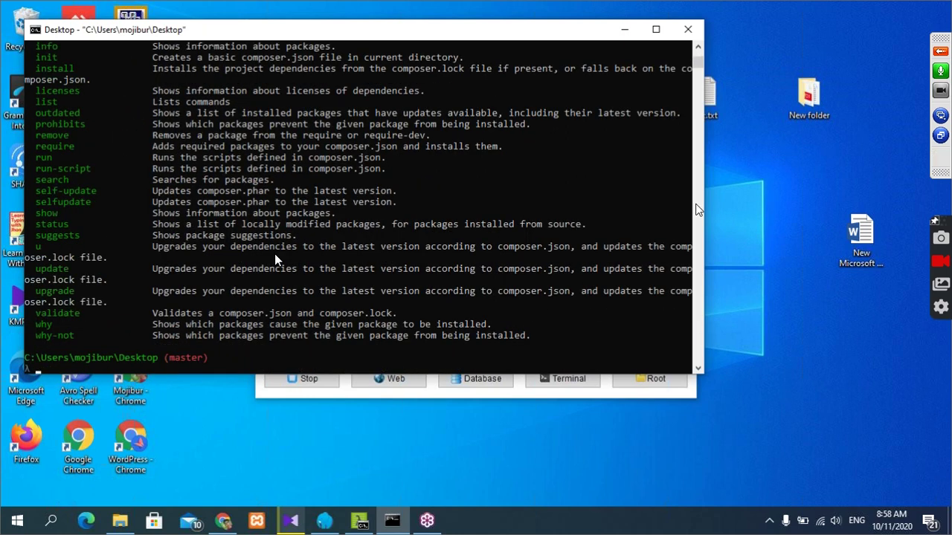
pyautogui.scroll(12, 274, 253)
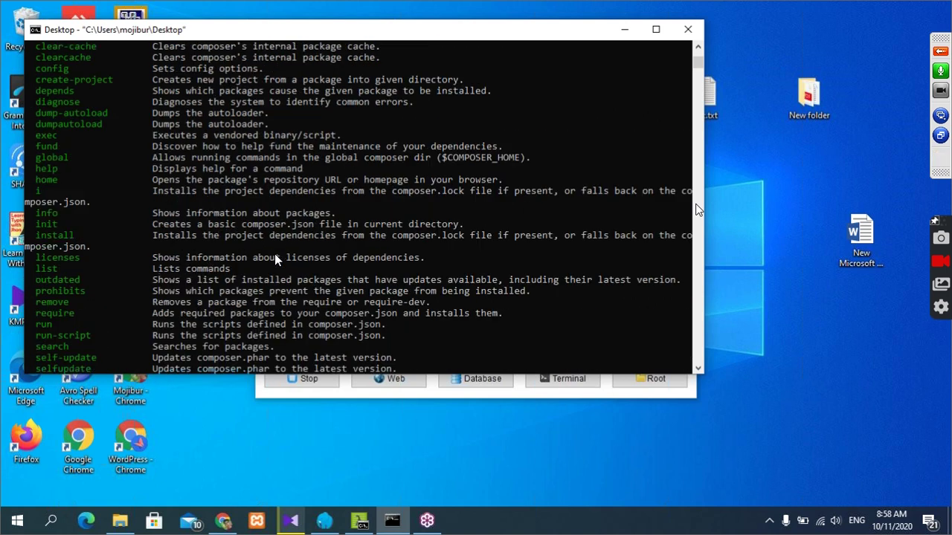
pyautogui.scroll(4, 274, 254)
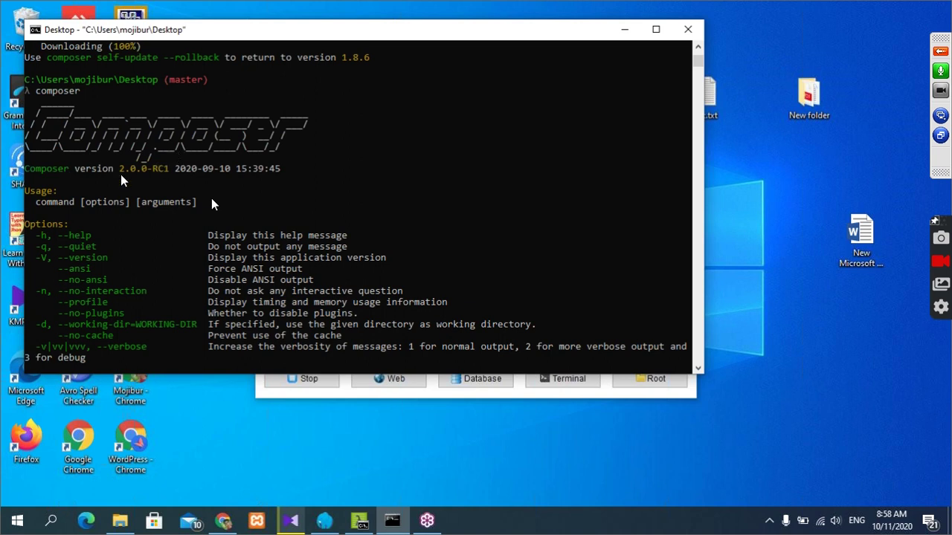
pyautogui.scroll(1, 211, 201)
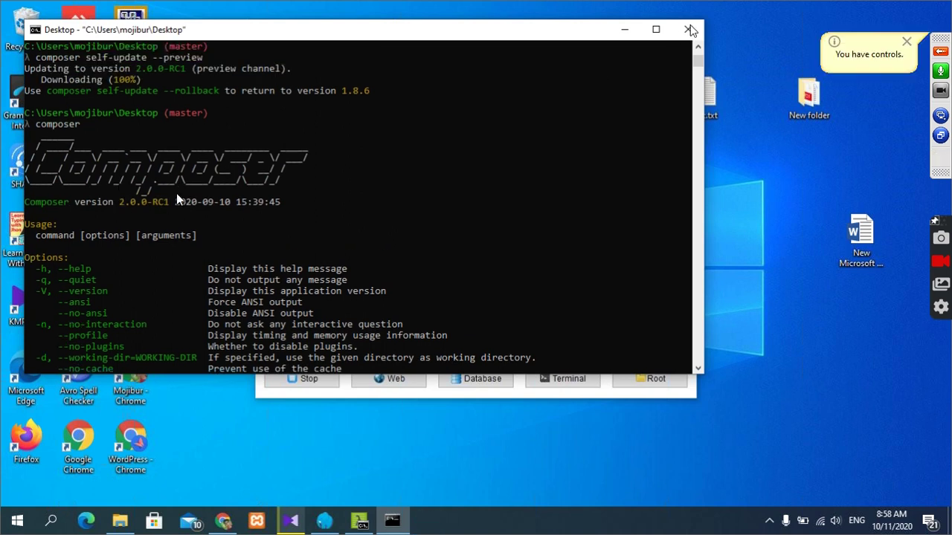
pyautogui.scroll(-1, 378, 183)
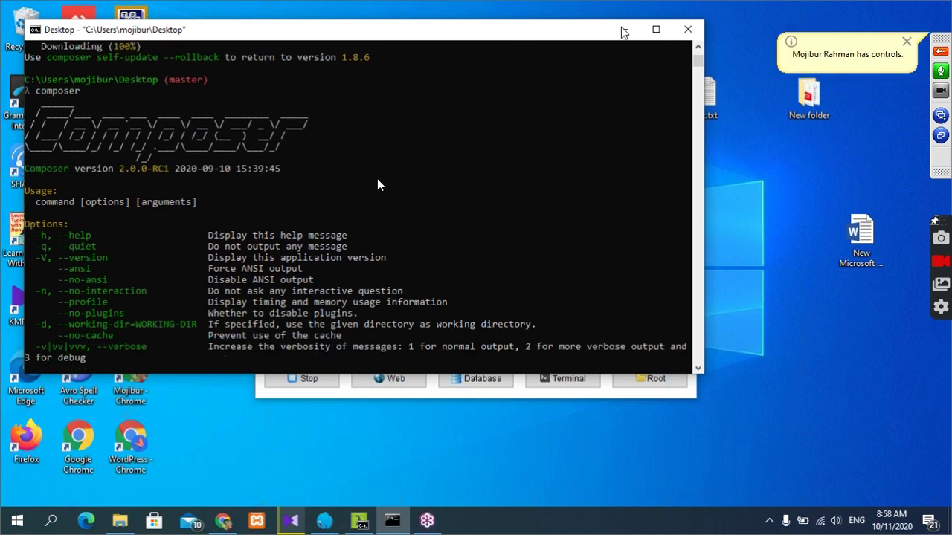
pyautogui.scroll(-15, 377, 182)
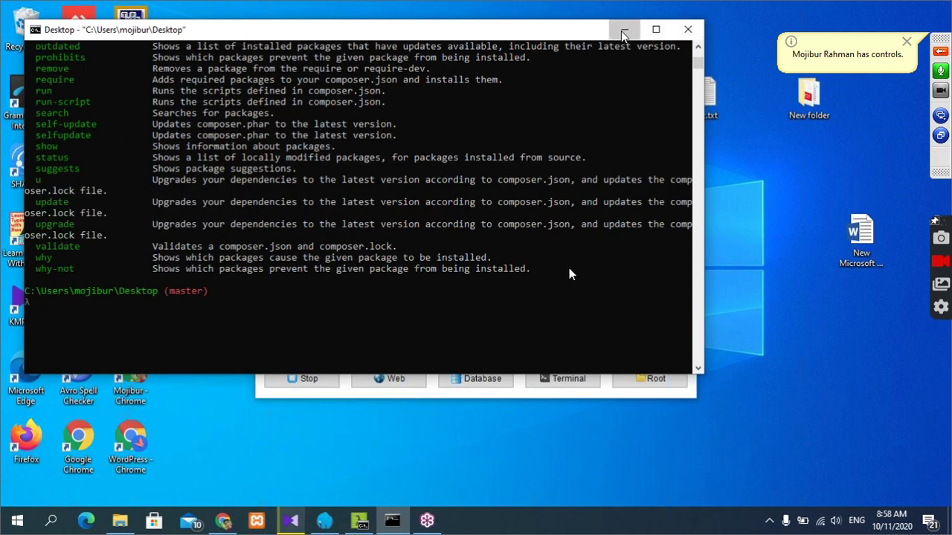
# - Minimize the terminal and review the Quick app project types offered by Laragon, leaving without choosing one
pyautogui.click(623, 31)
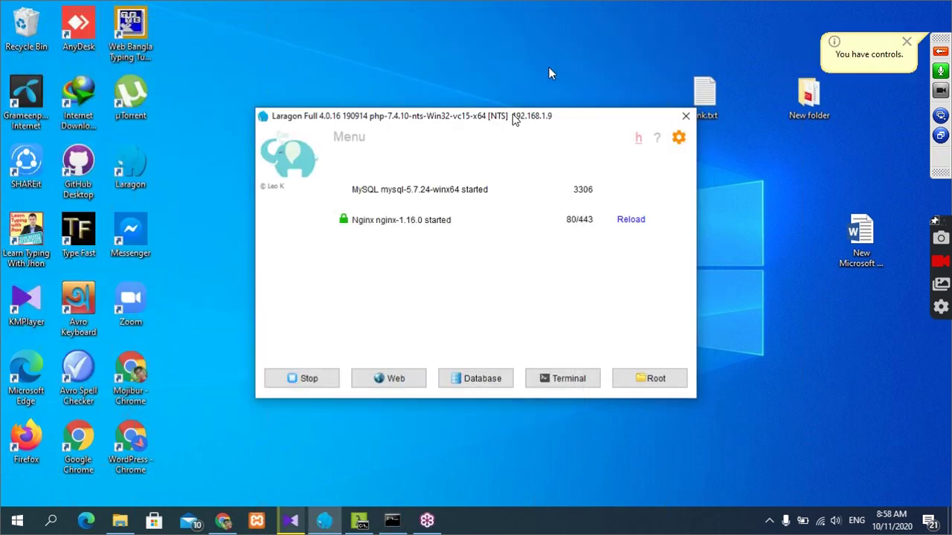
pyautogui.moveTo(513, 118); pyautogui.dragTo(492, 115)
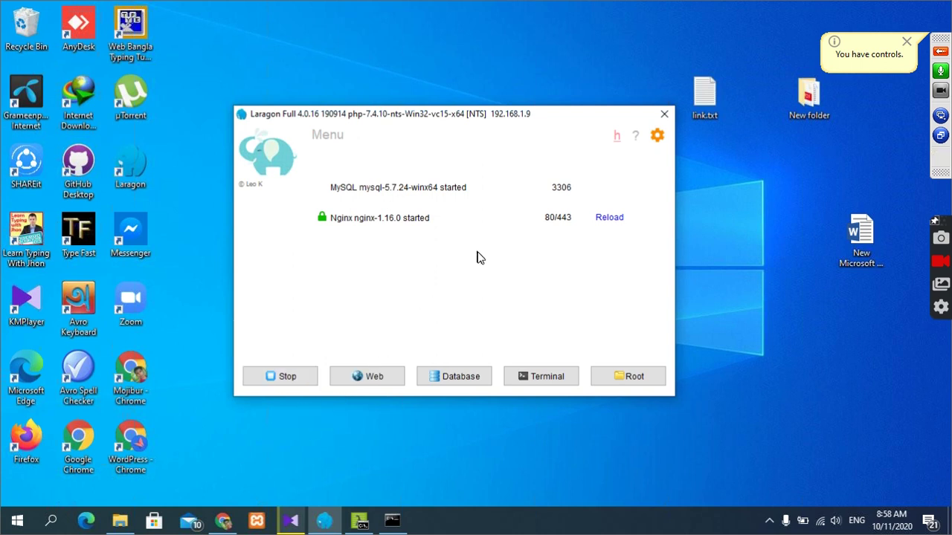
pyautogui.rightClick(374, 264)
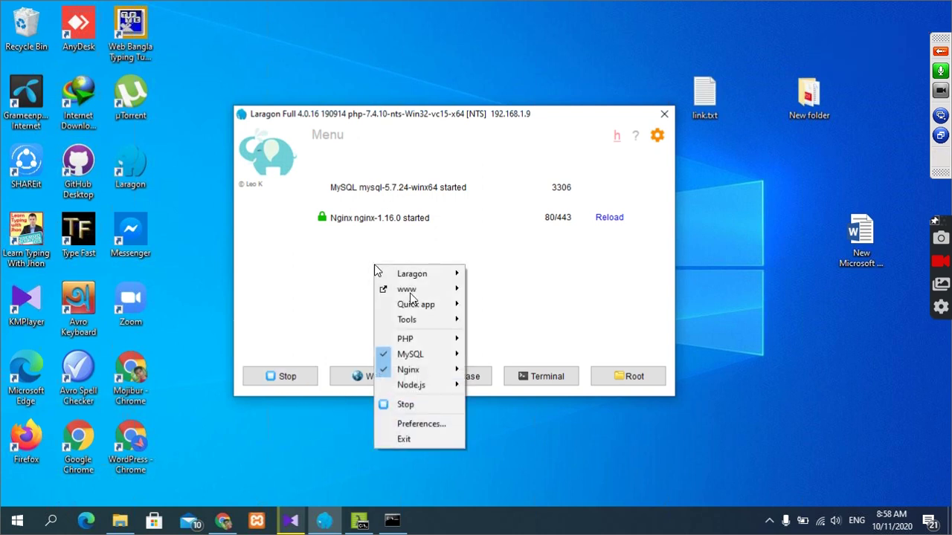
pyautogui.moveTo(419, 306)
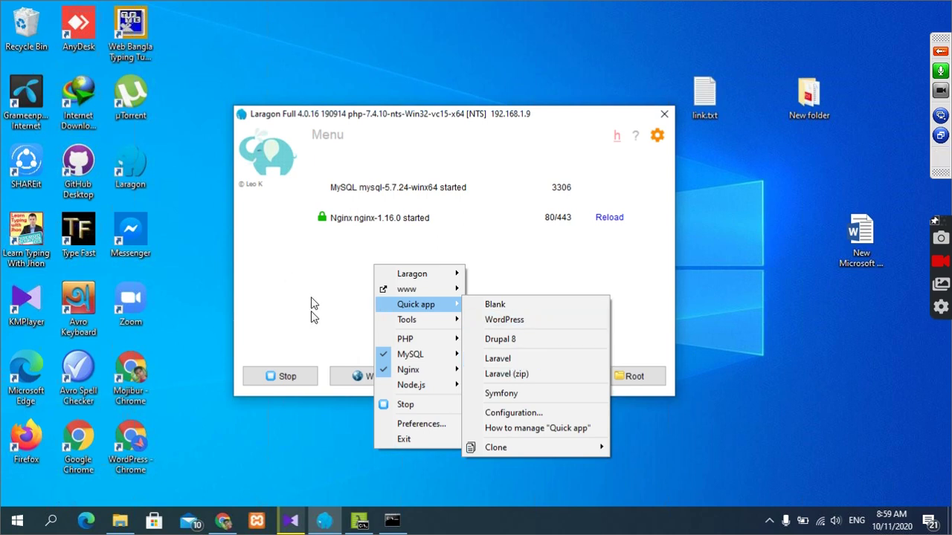
pyautogui.click(324, 276)
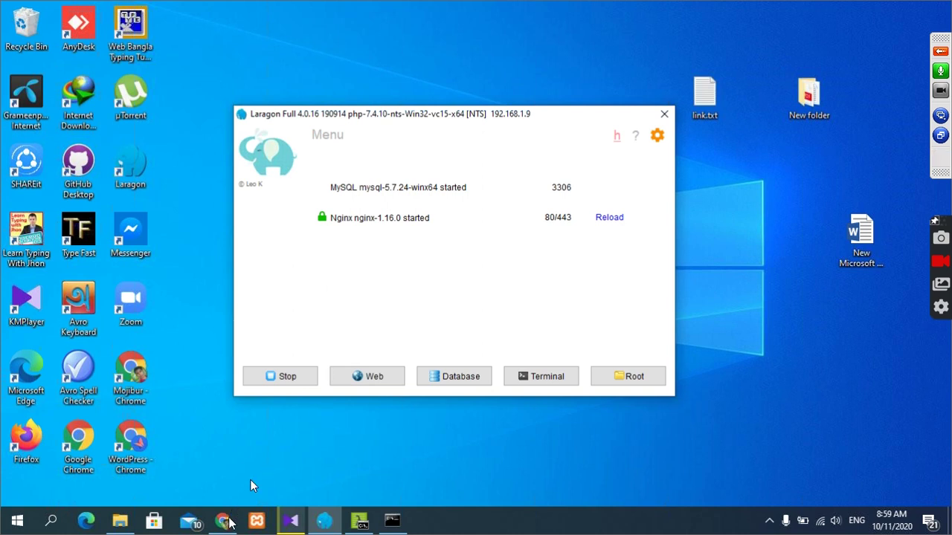
# - Switch to Chrome, close the blank tab beside the Composer page and open a fresh one
pyautogui.moveTo(223, 520)
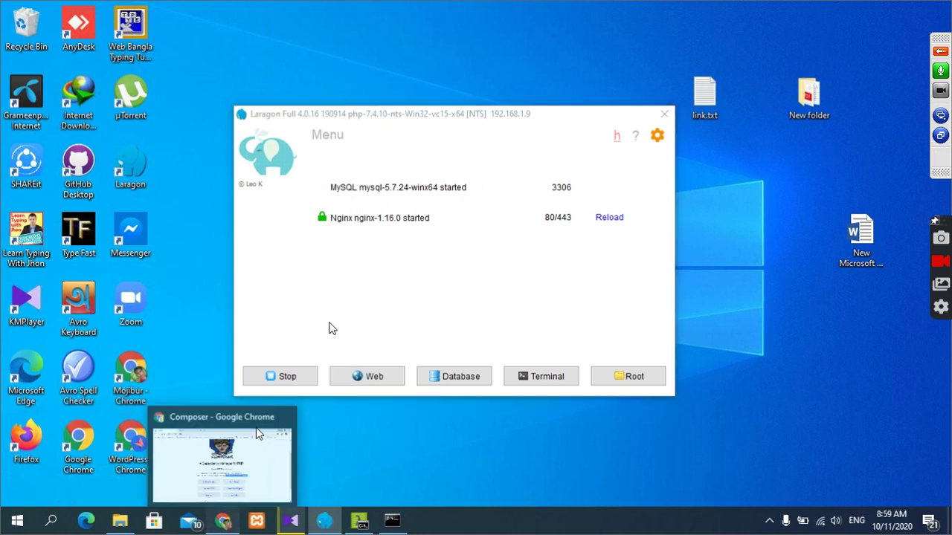
pyautogui.click(257, 432)
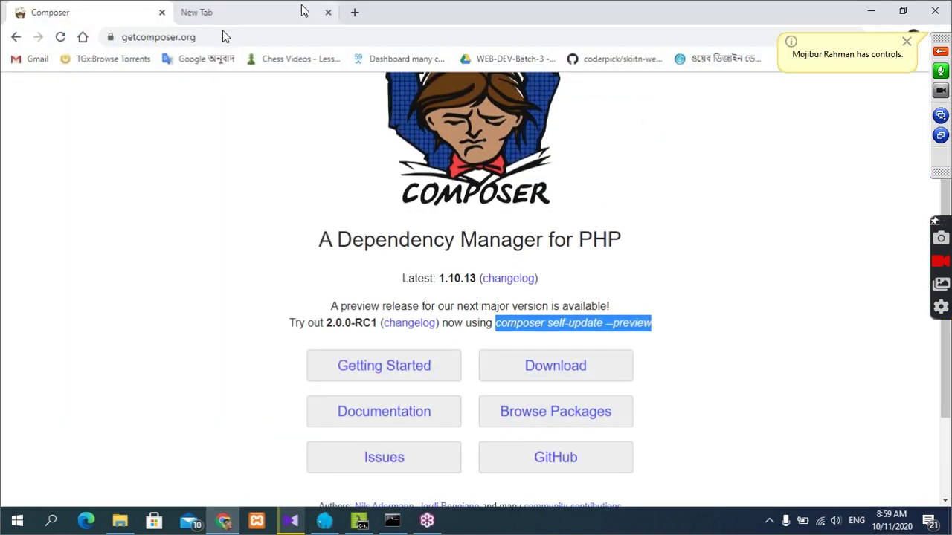
pyautogui.click(328, 13)
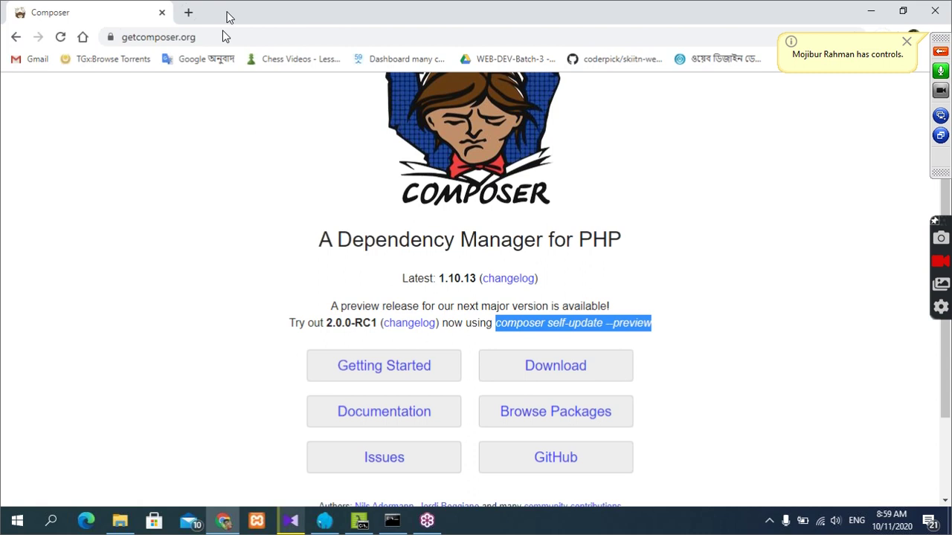
pyautogui.click(188, 13)
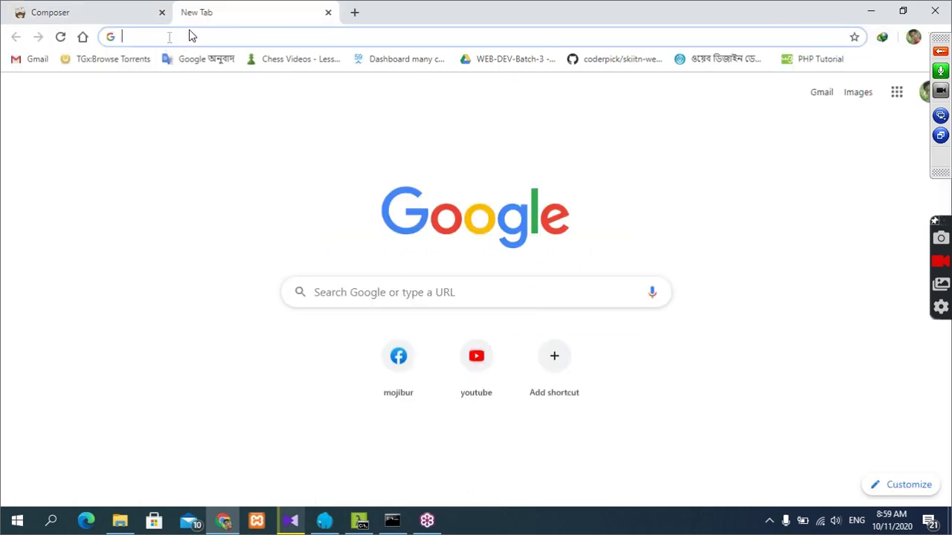
pyautogui.write('l')
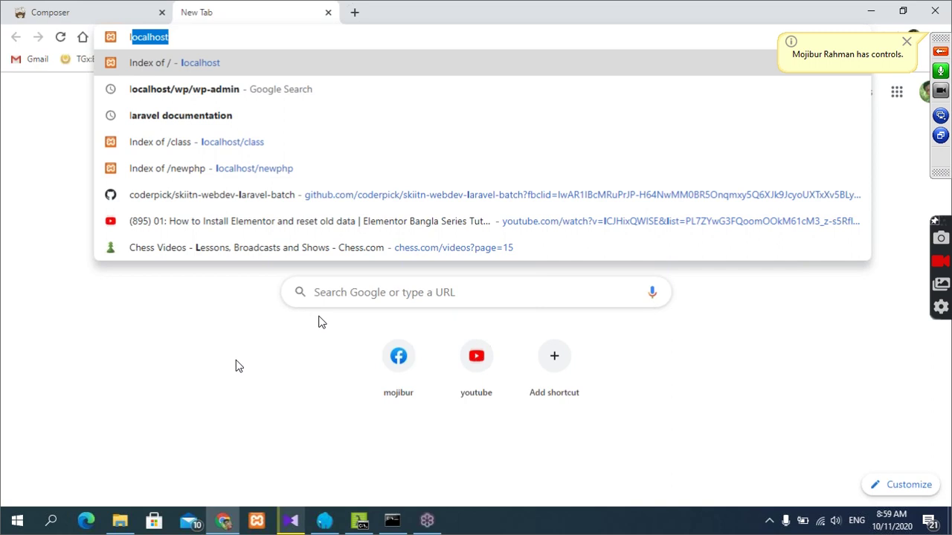
pyautogui.write('ocalhost')
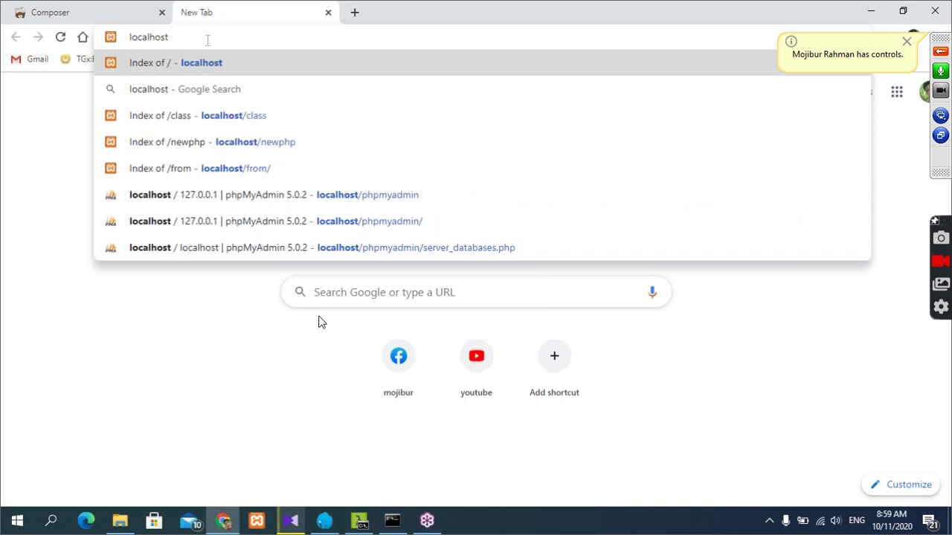
pyautogui.press('BackSpace')
pyautogui.press('BackSpace')
pyautogui.press('BackSpace')
pyautogui.press('BackSpace')
pyautogui.press('BackSpace')
pyautogui.press('BackSpace')
pyautogui.press('BackSpace')
pyautogui.press('BackSpace')
pyautogui.press('BackSpace')
# - Search Google for "laravel documentation" and open the Laravel 8.x Installation page from the results
pyautogui.write('lar')
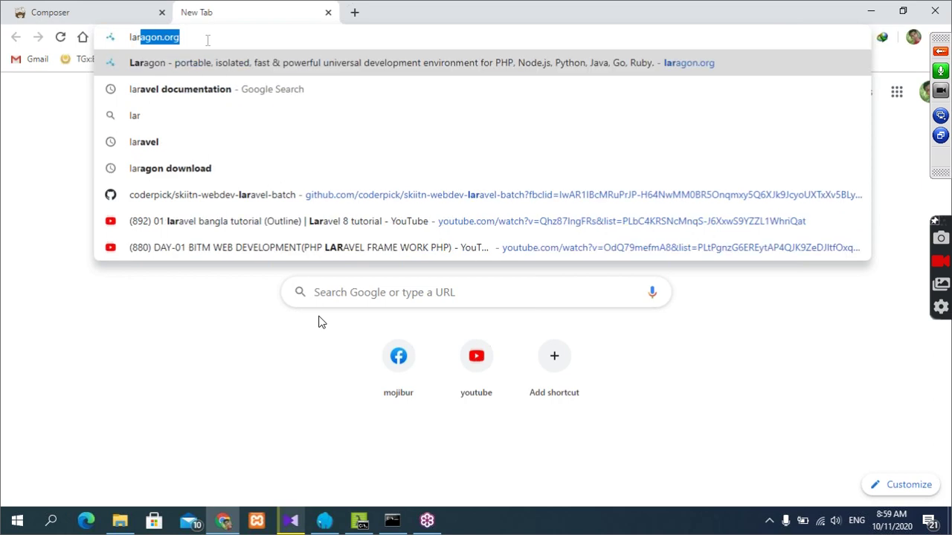
pyautogui.write('avel')
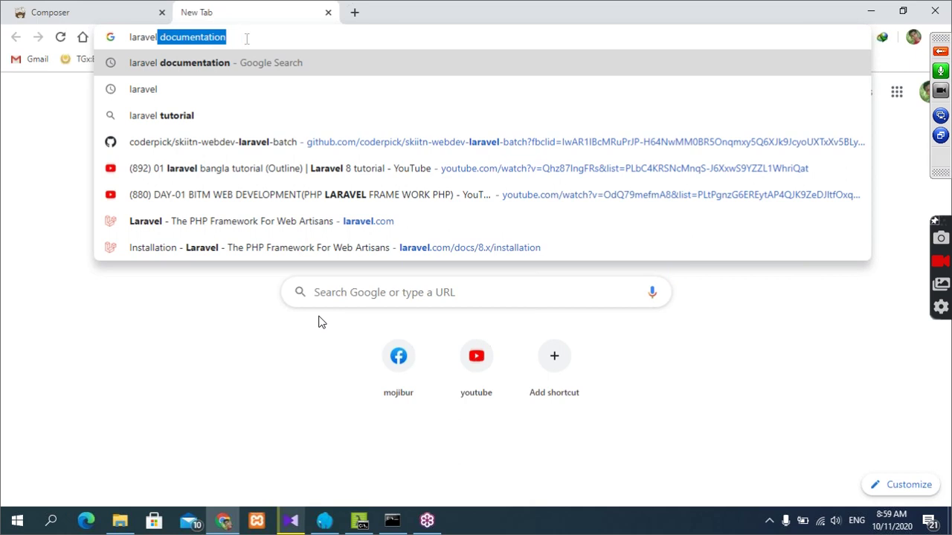
pyautogui.press('Right')
pyautogui.press('Return')
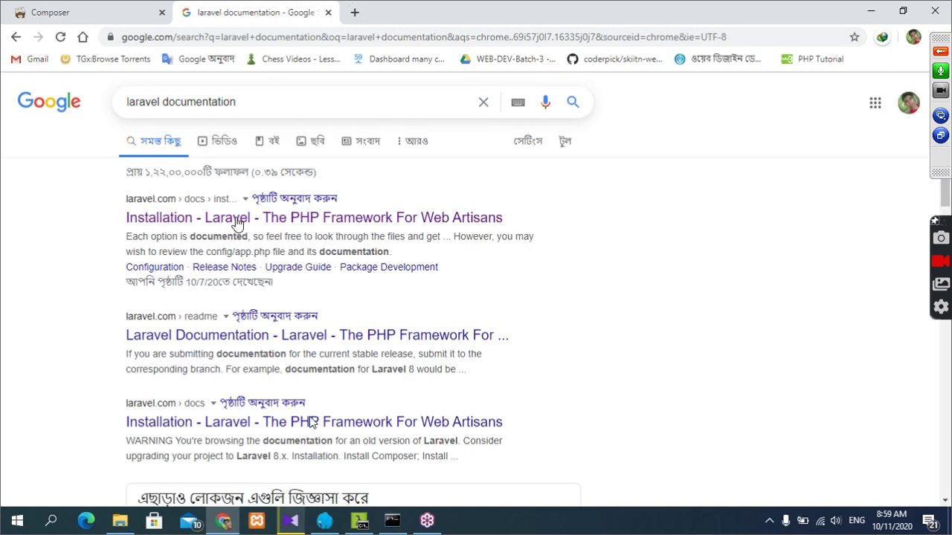
pyautogui.click(238, 223)
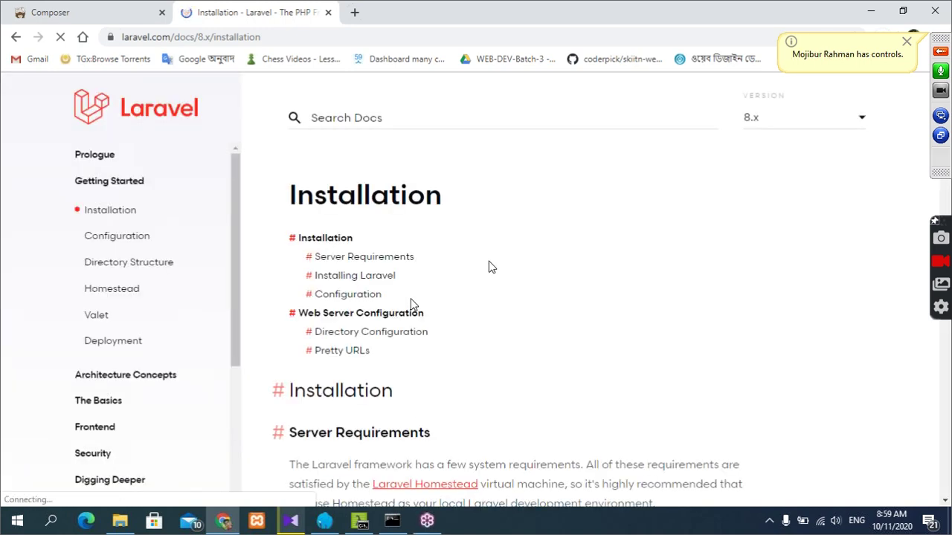
# - Switch to the terminal, test whether the laravel command is available, and minimize the terminal to return to the documentation
pyautogui.click(391, 521)
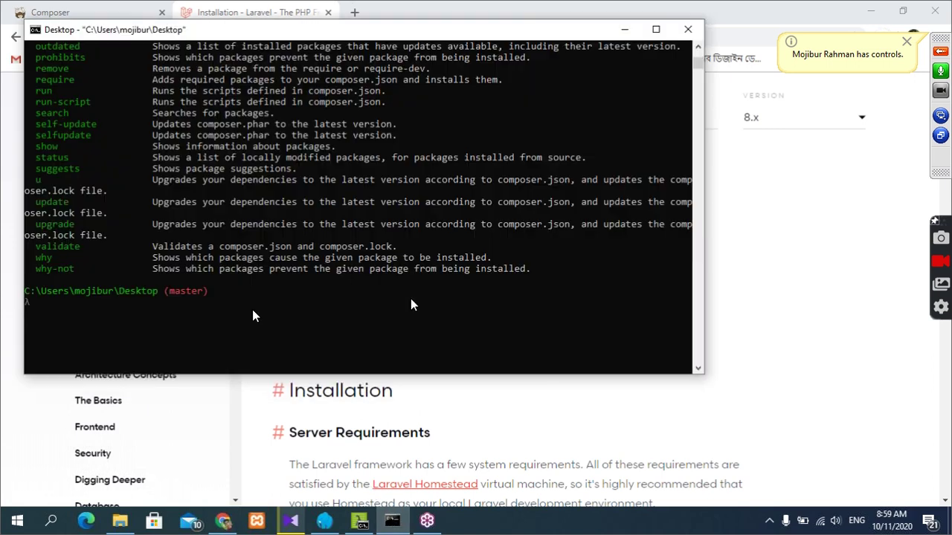
pyautogui.write('laravel')
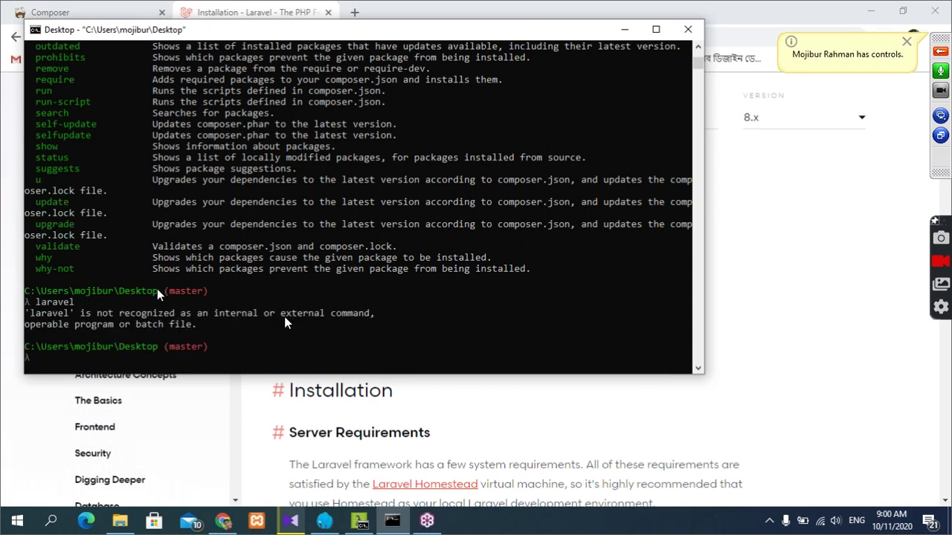
pyautogui.scroll(-1, 292, 319)
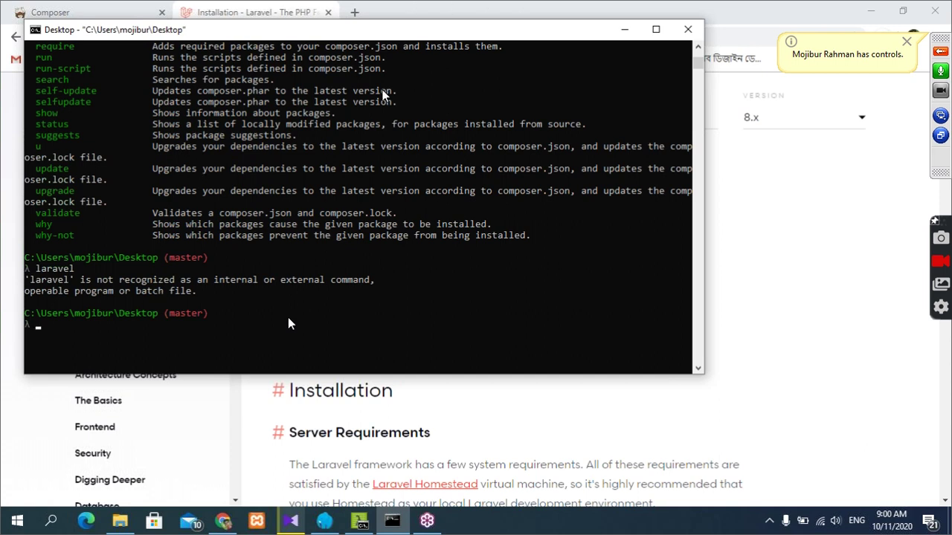
pyautogui.scroll(1, 289, 323)
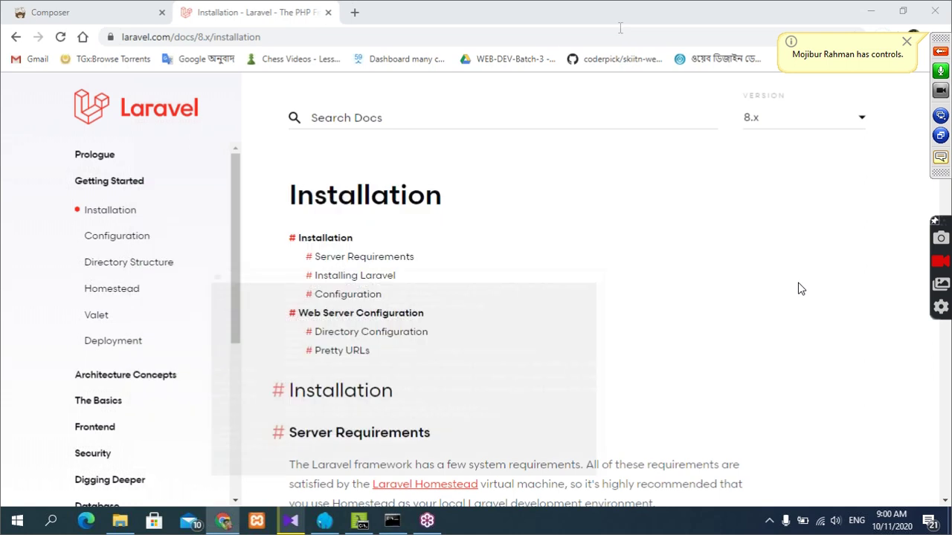
pyautogui.click(622, 31)
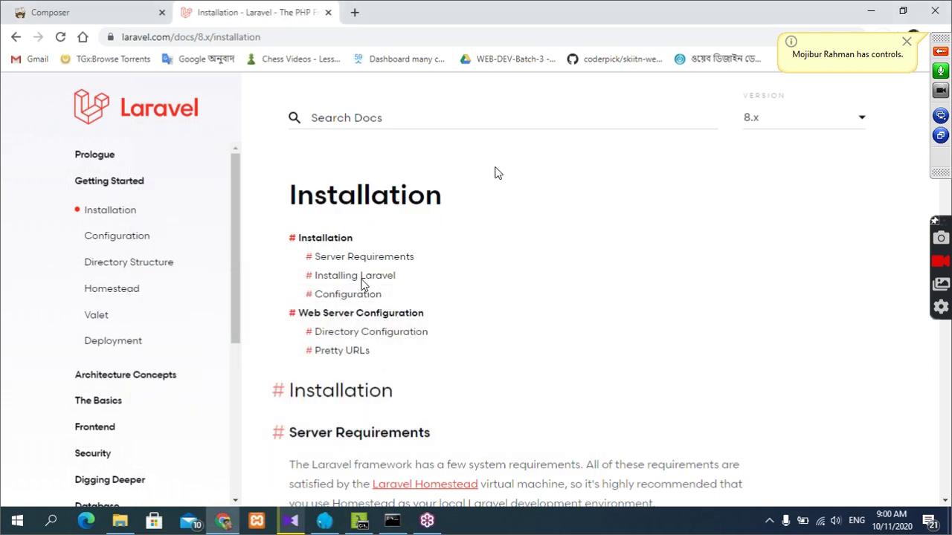
# - Review the server requirements, the Laravel installer instructions and the Composer create-project method on the Installation page
pyautogui.scroll(-1, 362, 286)
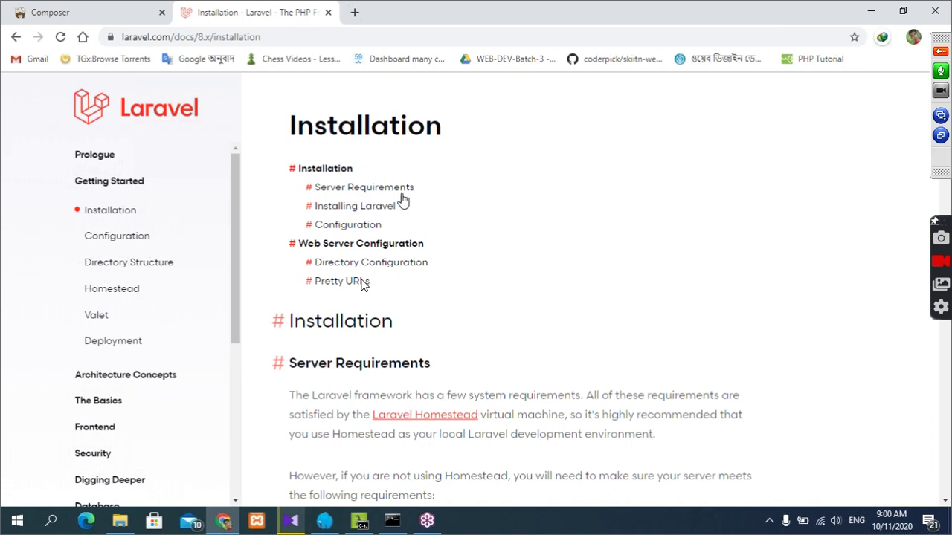
pyautogui.scroll(-2, 476, 198)
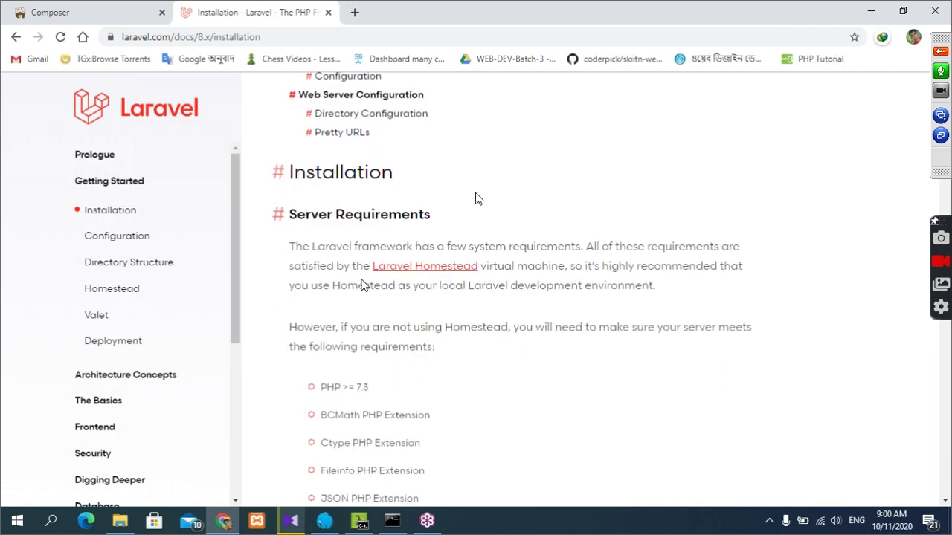
pyautogui.scroll(-6, 478, 199)
pyautogui.scroll(-3, 479, 196)
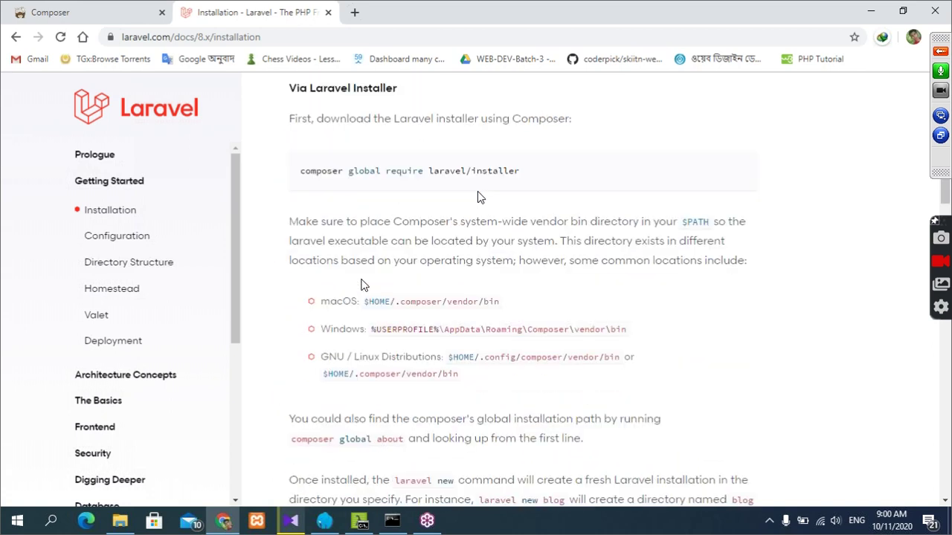
pyautogui.scroll(-1, 477, 196)
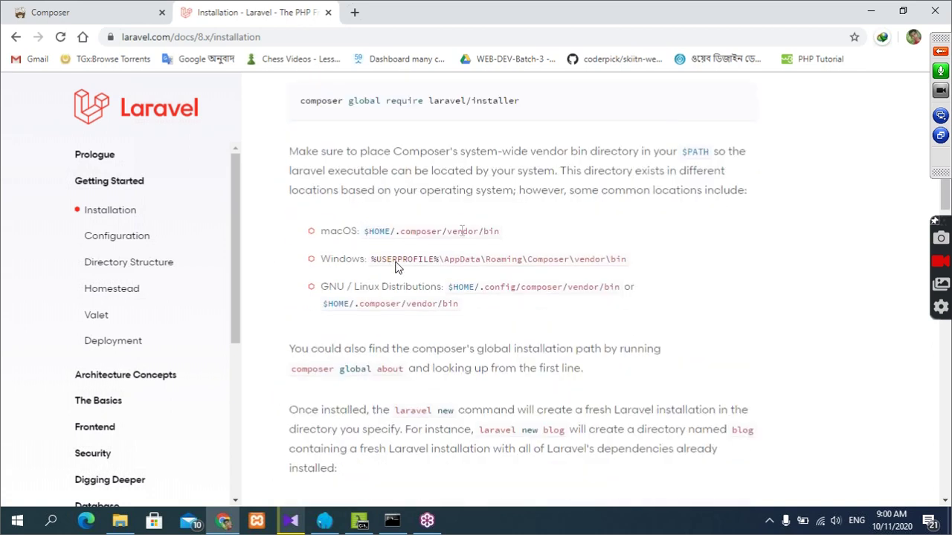
pyautogui.scroll(2, 402, 208)
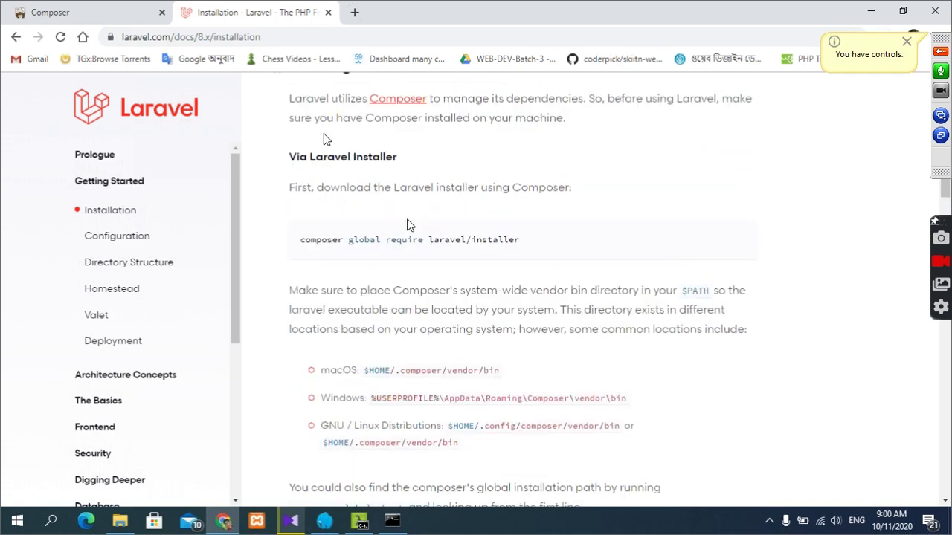
pyautogui.scroll(3, 324, 139)
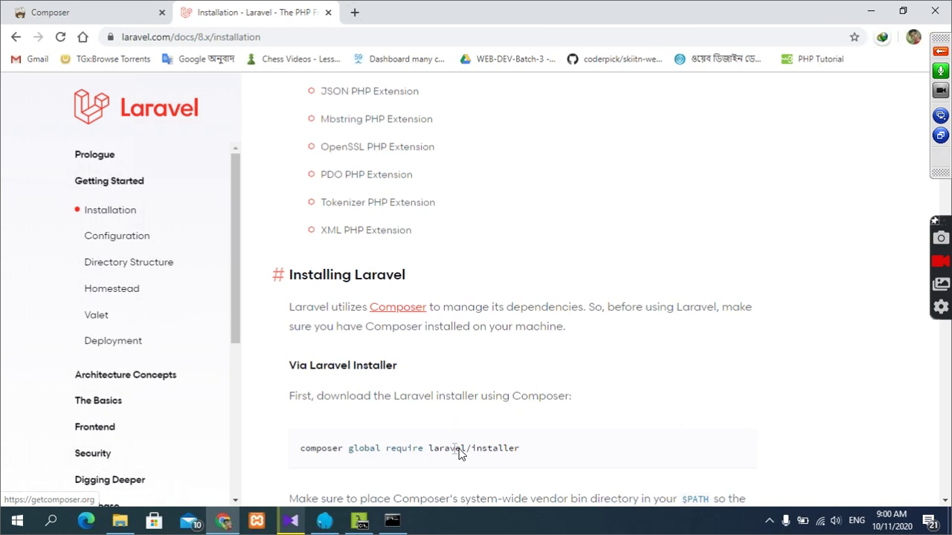
pyautogui.scroll(-4, 475, 446)
pyautogui.scroll(-7, 482, 443)
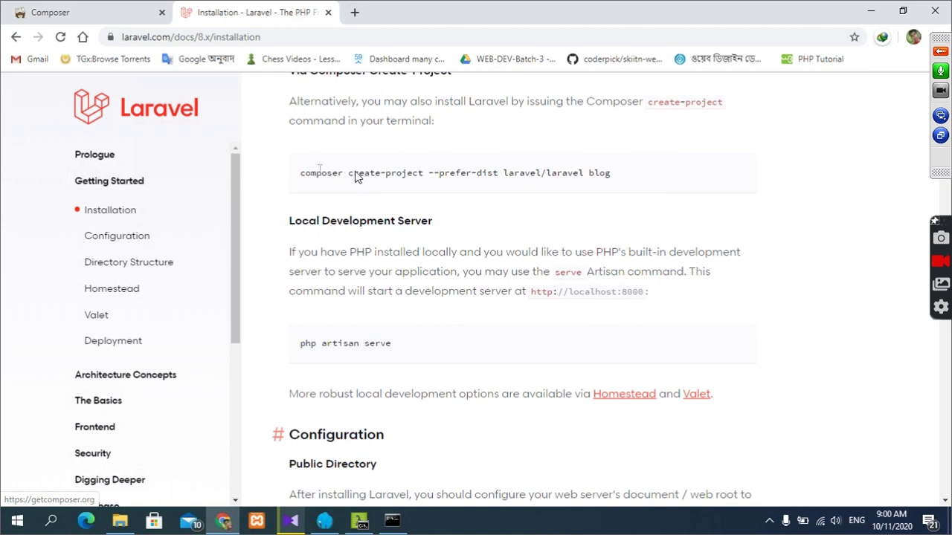
# - Compare the Composer create-project command with the Laravel installer method, including the laravel new blog example, on the Installation page
pyautogui.scroll(2, 446, 201)
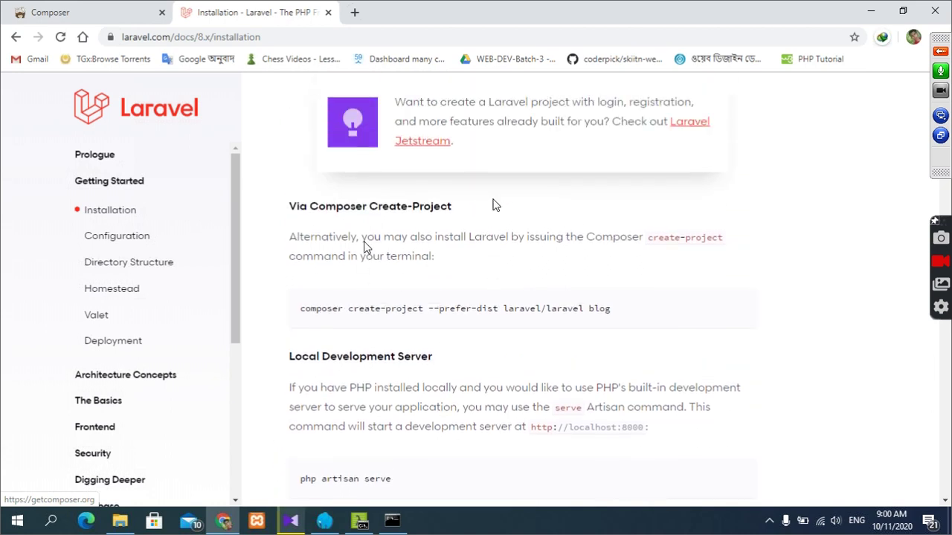
pyautogui.moveTo(301, 312); pyautogui.dragTo(587, 316)
pyautogui.click(530, 312)
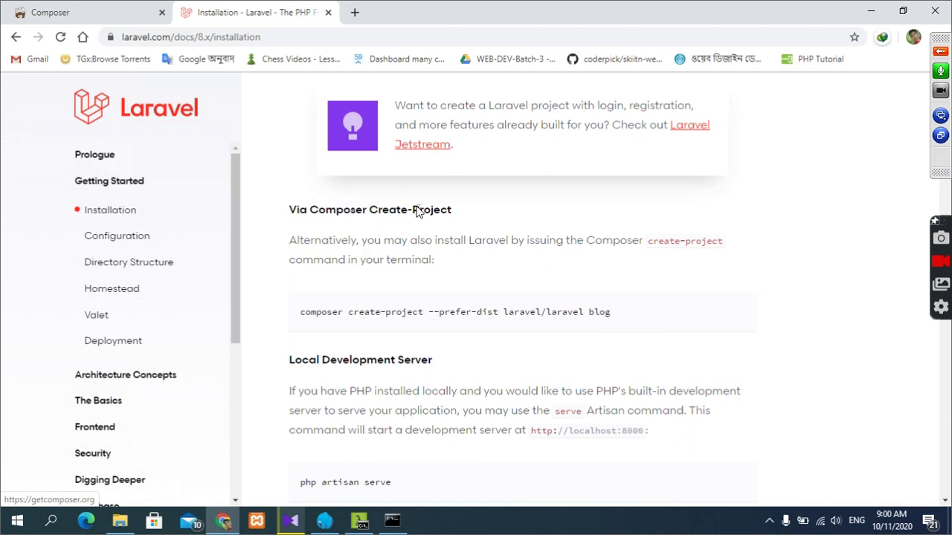
pyautogui.scroll(4, 405, 207)
pyautogui.scroll(2, 398, 203)
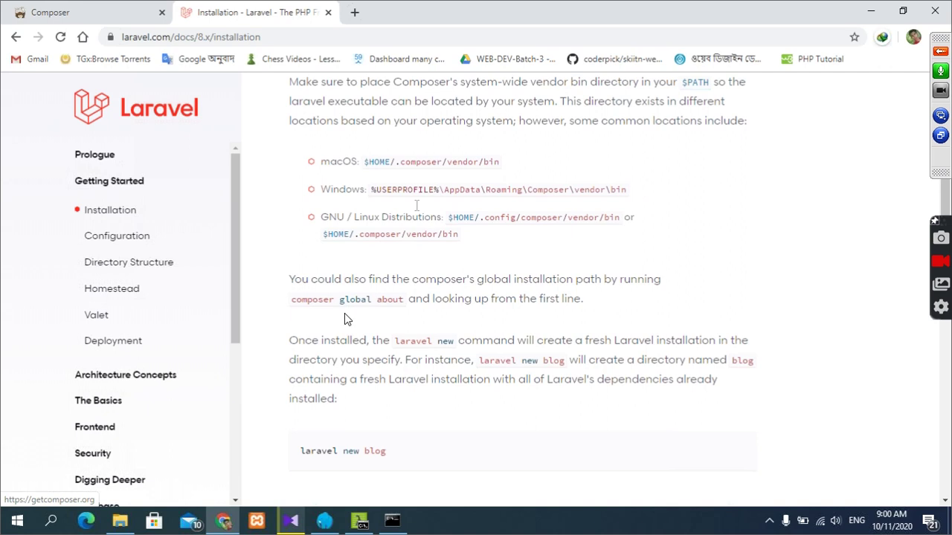
pyautogui.scroll(4, 346, 319)
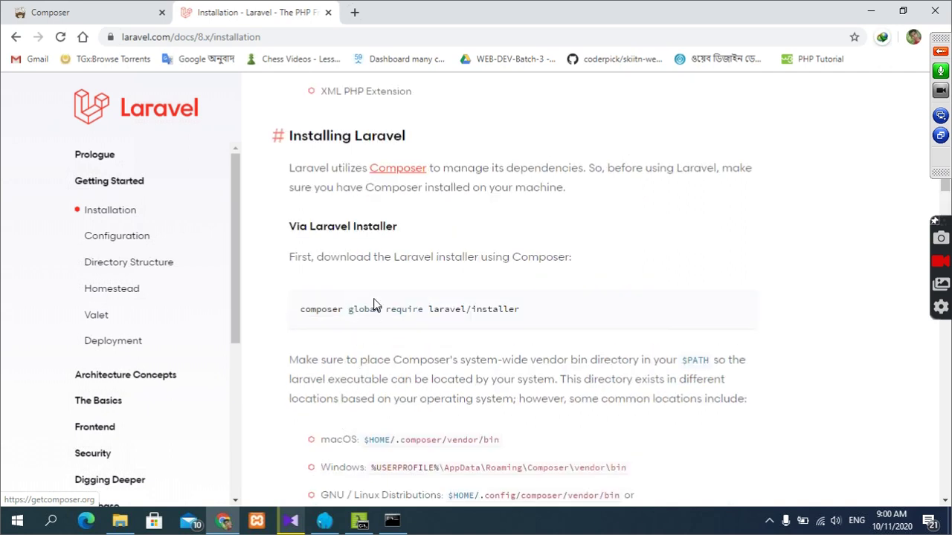
pyautogui.scroll(-1, 374, 301)
pyautogui.scroll(-4, 374, 301)
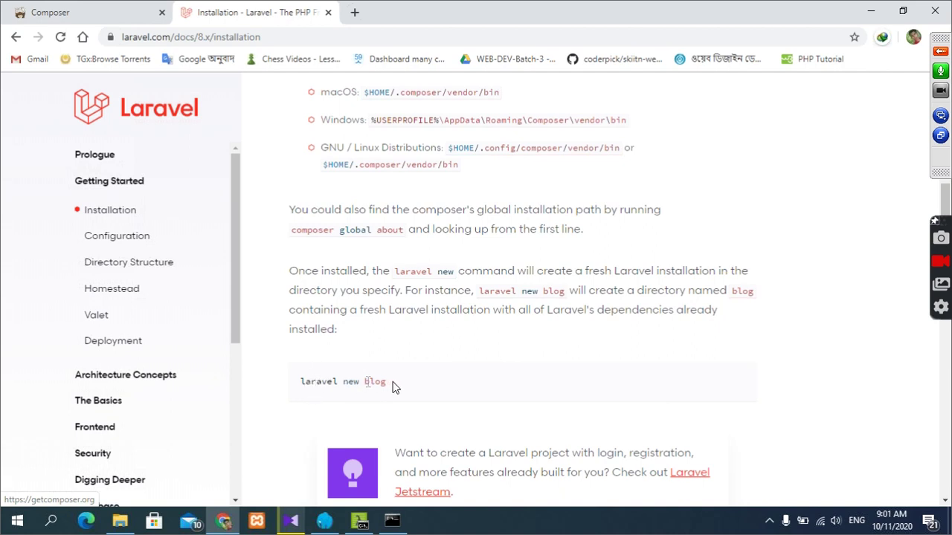
pyautogui.moveTo(386, 382); pyautogui.dragTo(374, 387)
pyautogui.scroll(10, 393, 233)
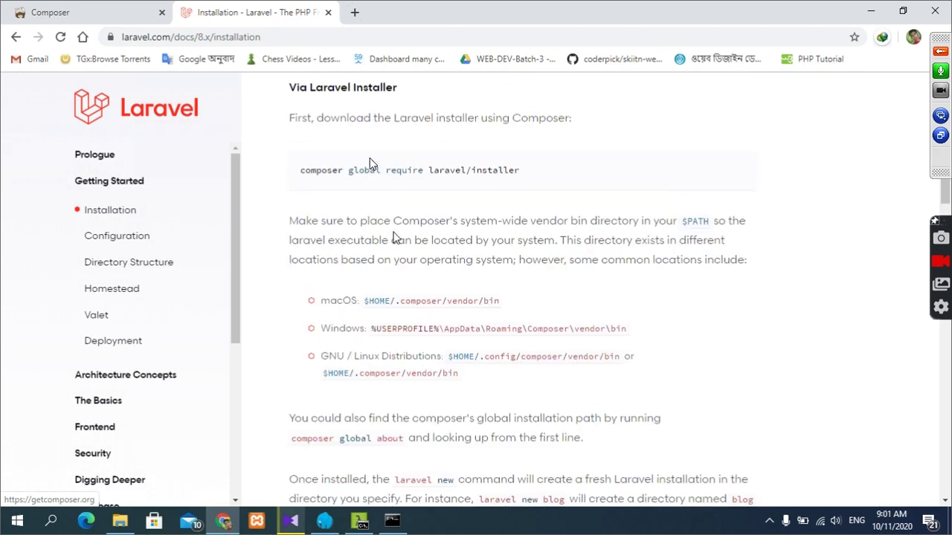
pyautogui.scroll(1, 365, 398)
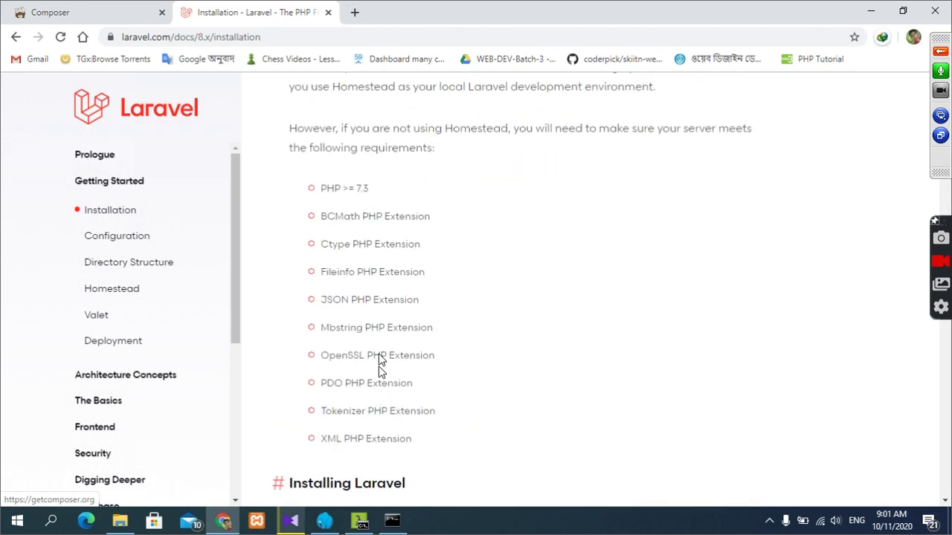
pyautogui.scroll(-3, 379, 361)
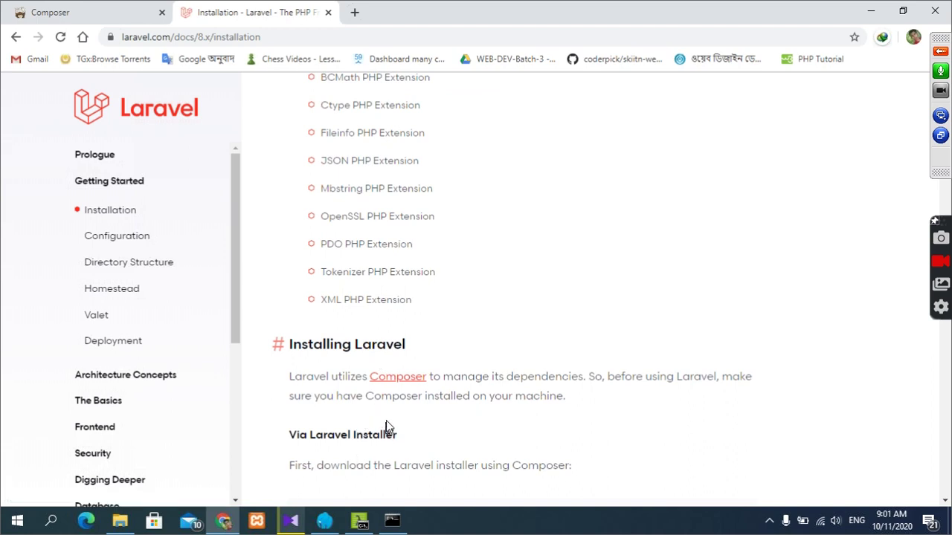
pyautogui.scroll(-4, 386, 420)
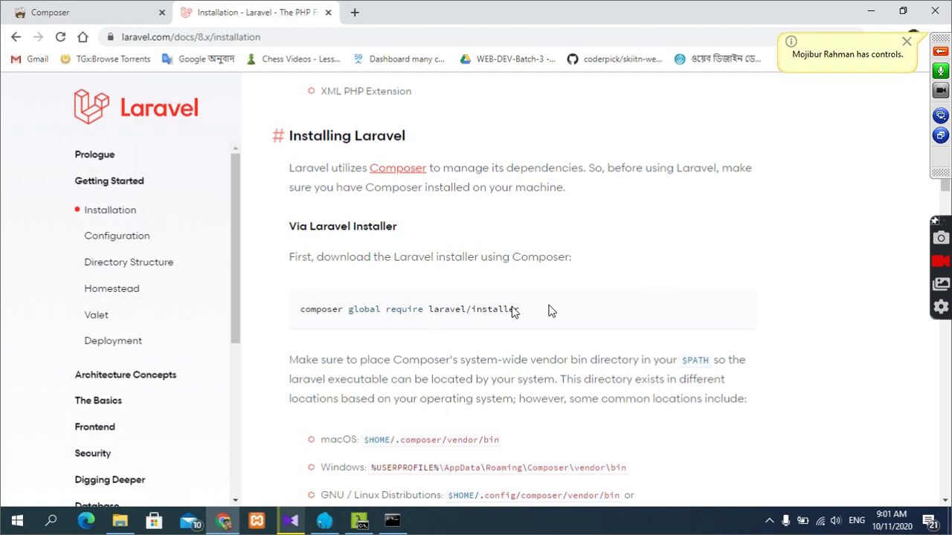
# - Copy the installer command from the documentation and run composer global require laravel/installer in the open terminal
pyautogui.moveTo(487, 311); pyautogui.dragTo(300, 313)
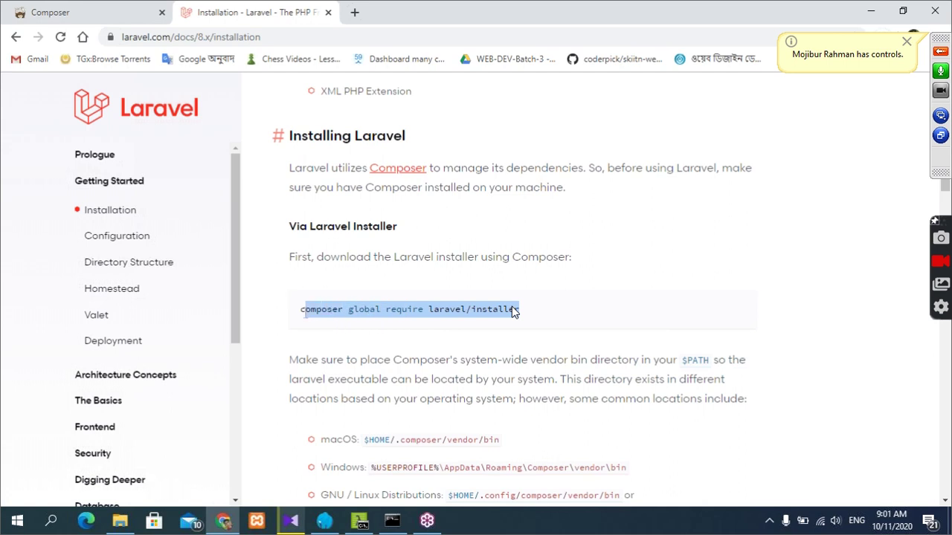
pyautogui.rightClick(314, 311)
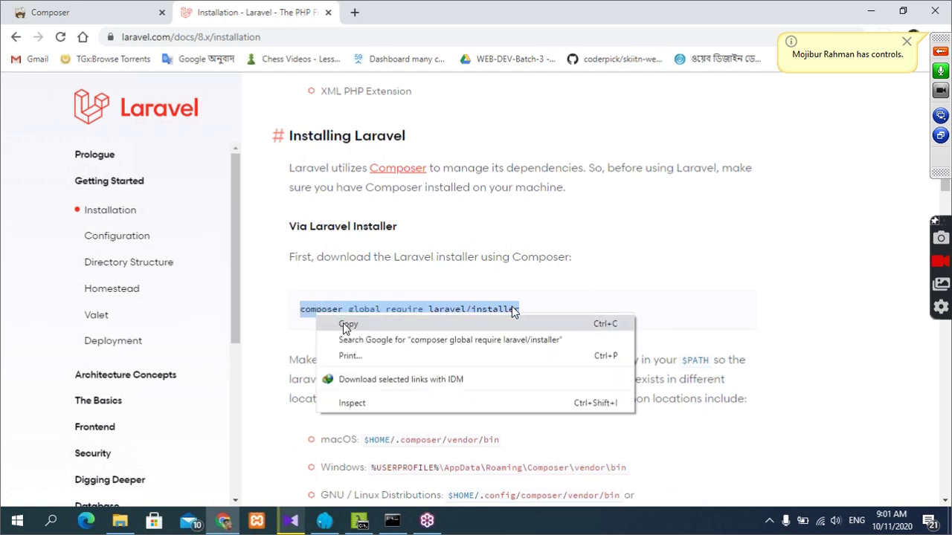
pyautogui.click(346, 325)
pyautogui.click(392, 520)
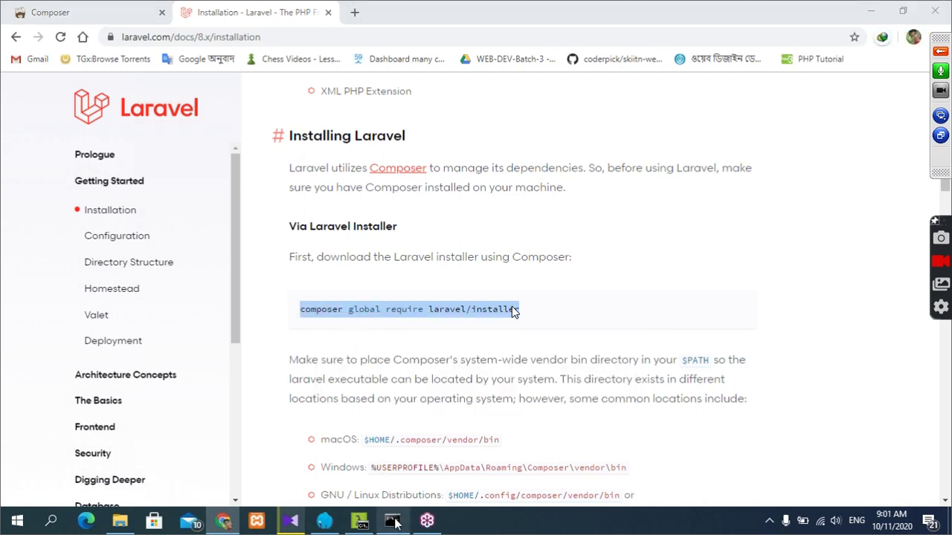
pyautogui.hotkey('ctrl', 'v')
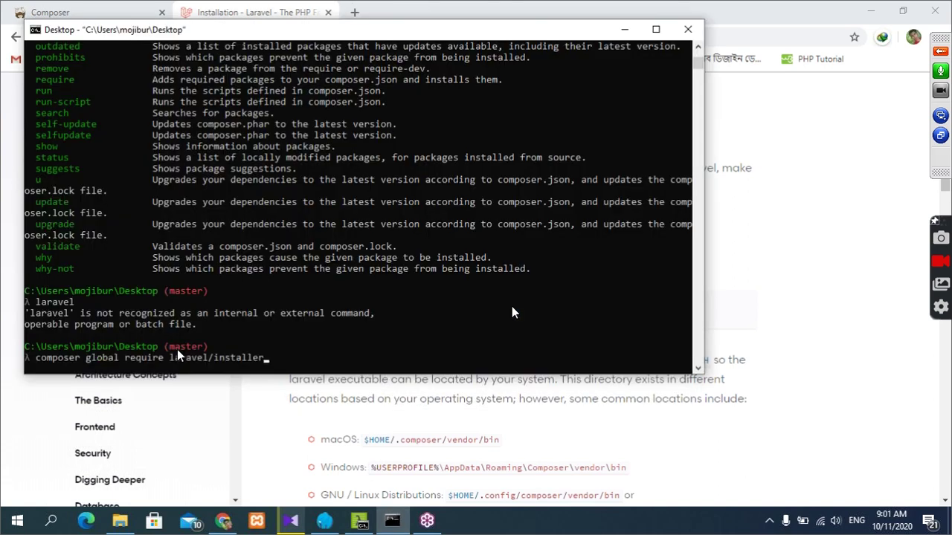
pyautogui.press('Return')
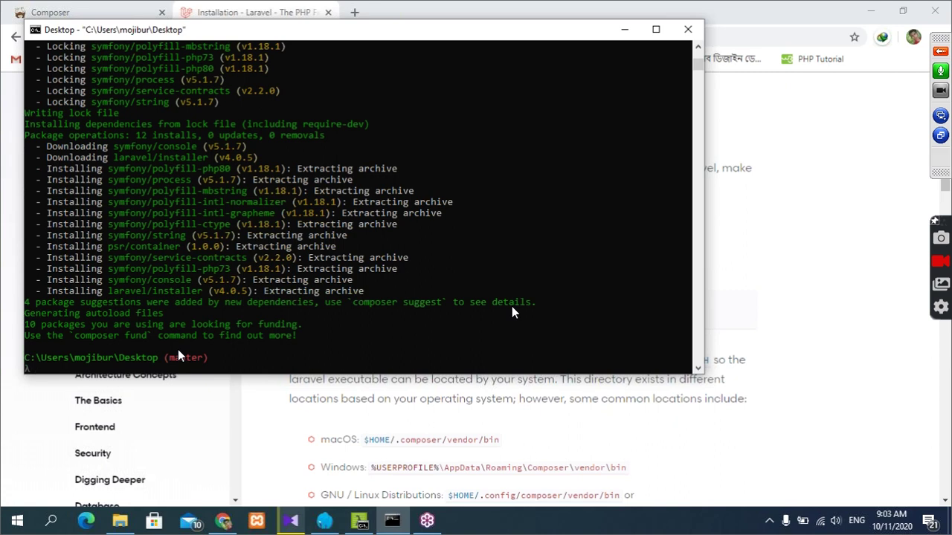
# - Run the laravel command to verify the global installer, and minimize the terminal
pyautogui.write('laravel')
pyautogui.press('Return')
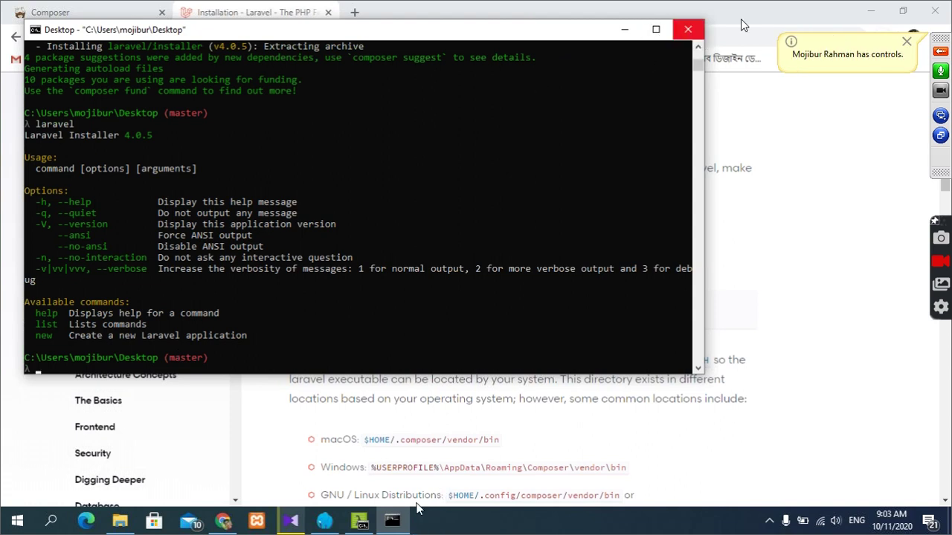
pyautogui.click(624, 31)
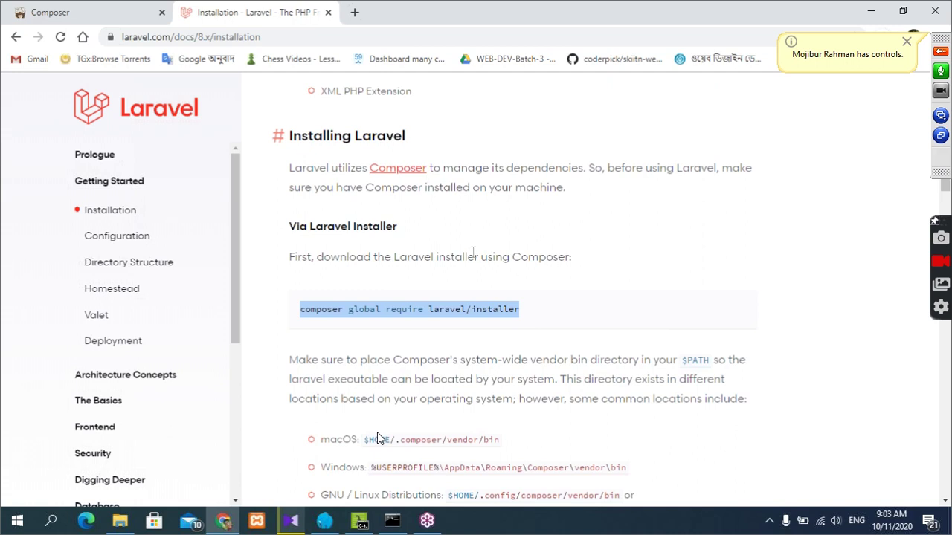
# - Open File Explorer and browse to the www folder inside C:\laragon
pyautogui.click(121, 522)
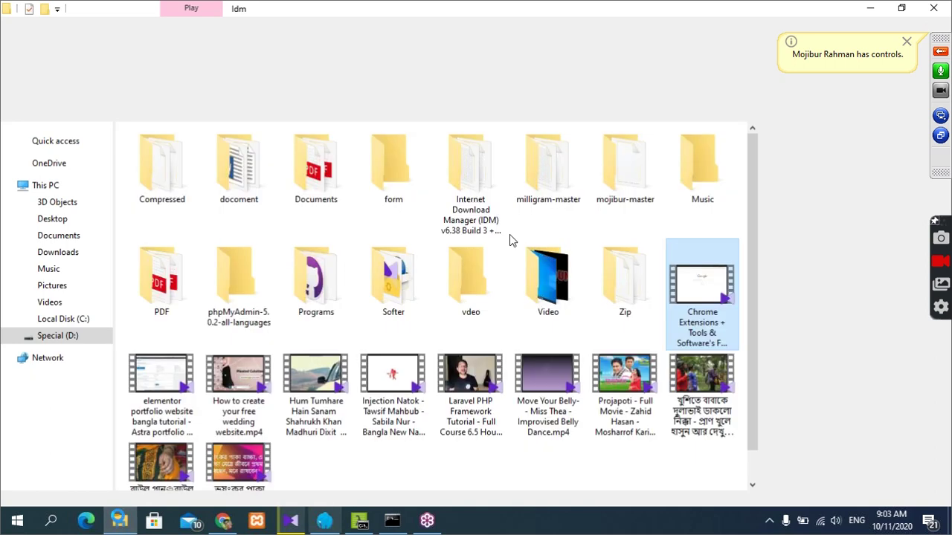
pyautogui.click(63, 320)
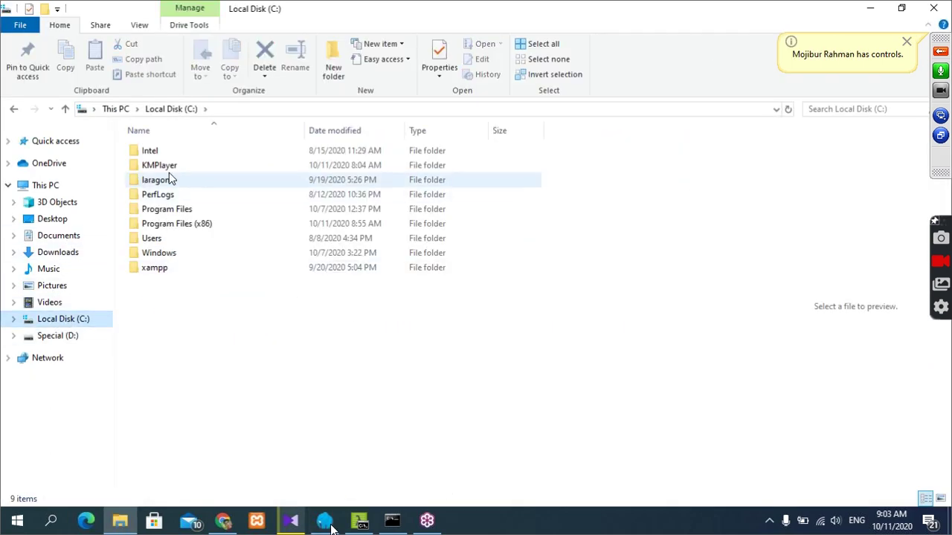
pyautogui.click(168, 179)
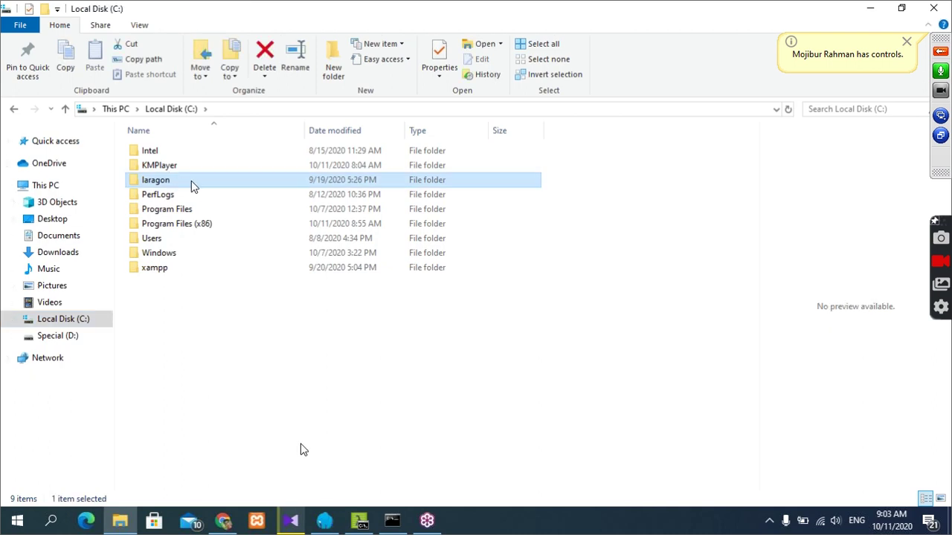
pyautogui.doubleClick(192, 181)
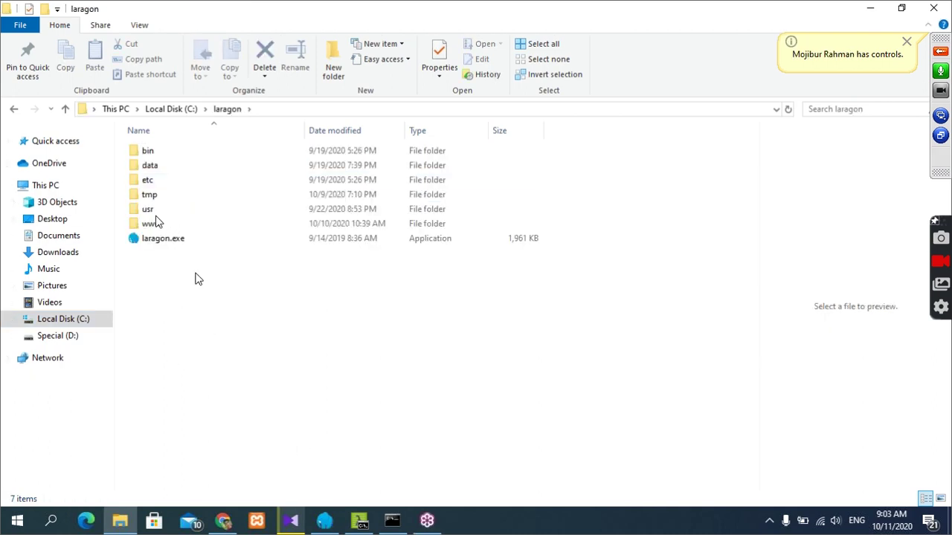
pyautogui.click(198, 223)
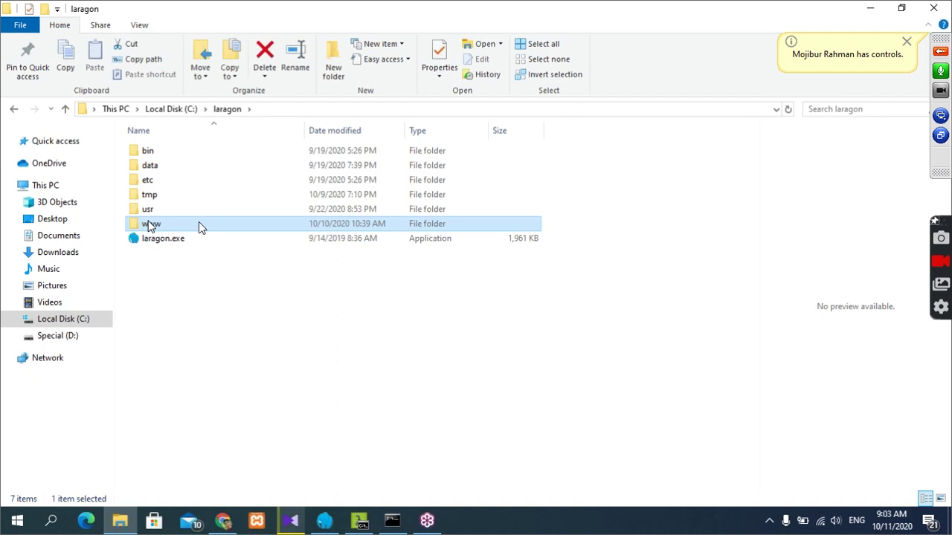
pyautogui.doubleClick(198, 223)
pyautogui.rightClick(149, 221)
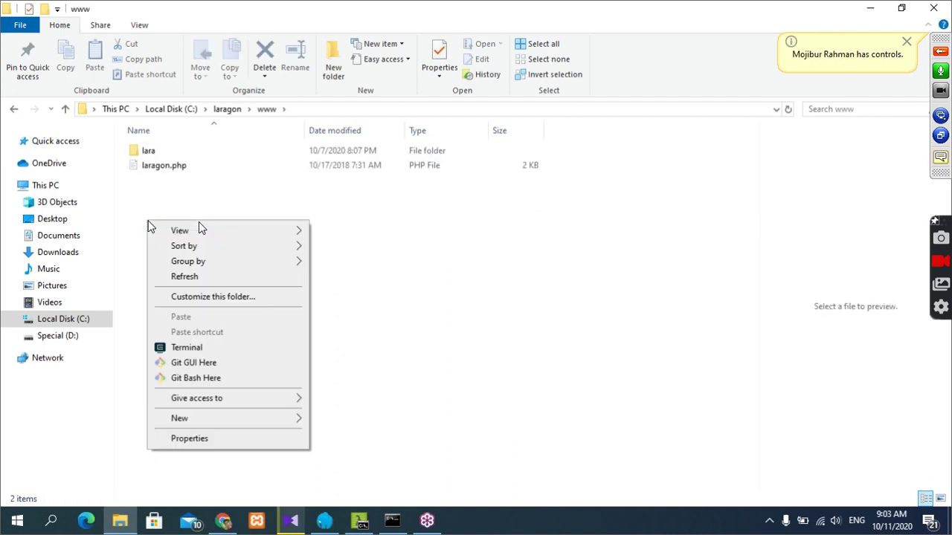
# - Return to the laragon folder, pin its www folder to Quick access and expand the Quick access list
pyautogui.click(65, 108)
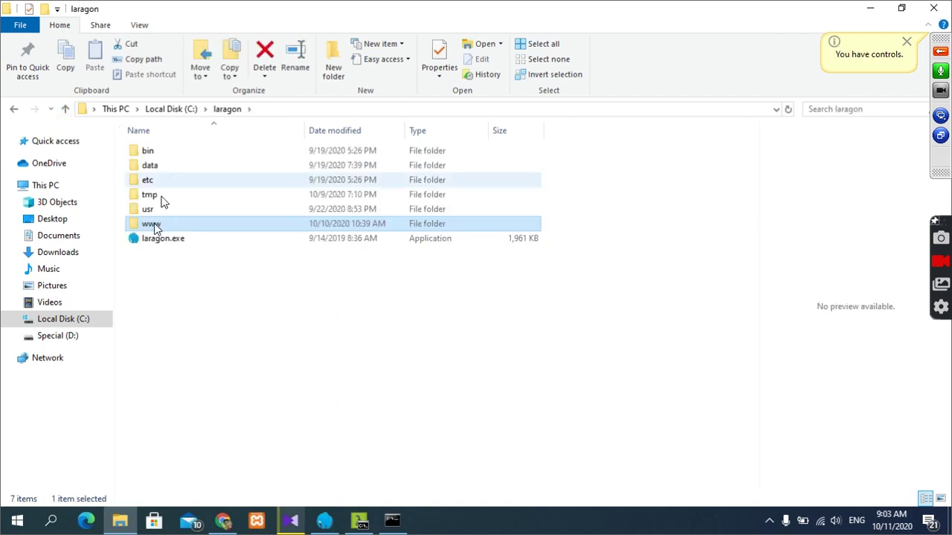
pyautogui.rightClick(155, 226)
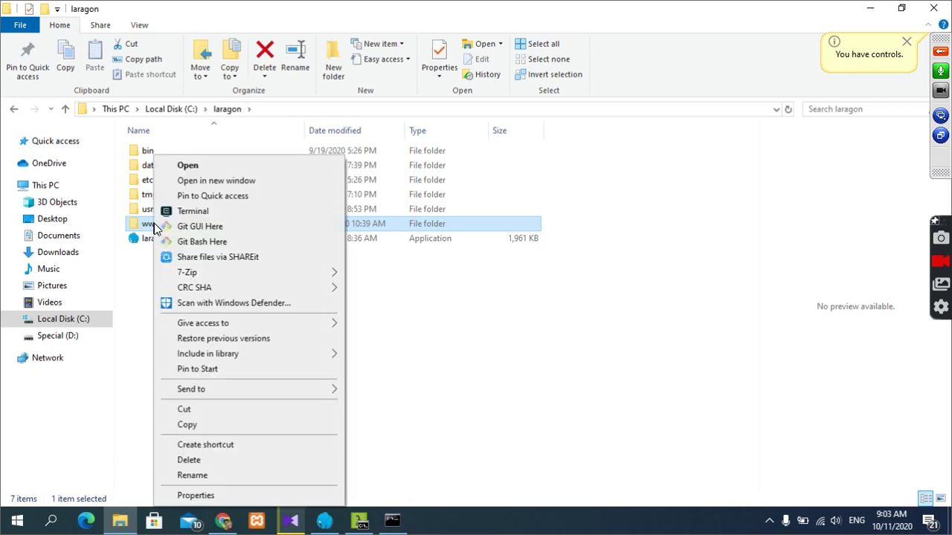
pyautogui.click(213, 197)
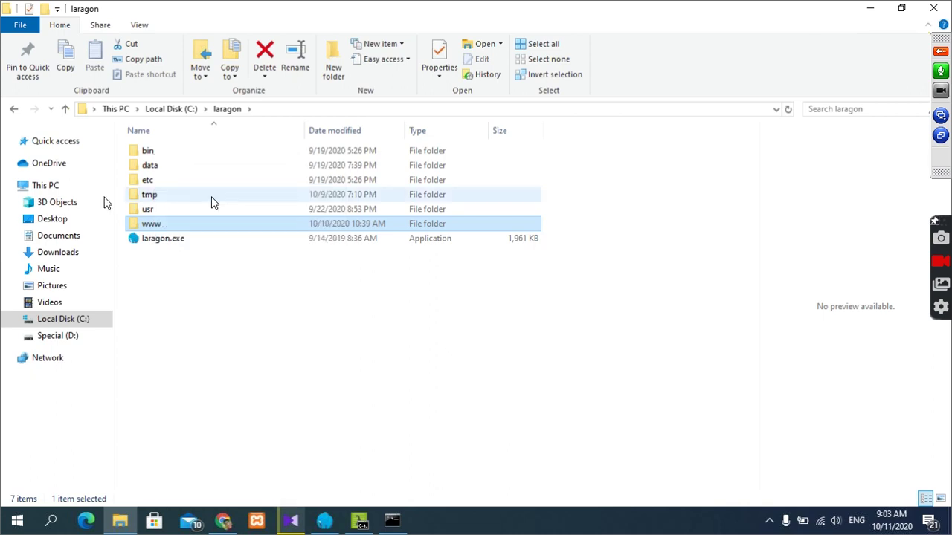
pyautogui.click(9, 149)
pyautogui.click(169, 224)
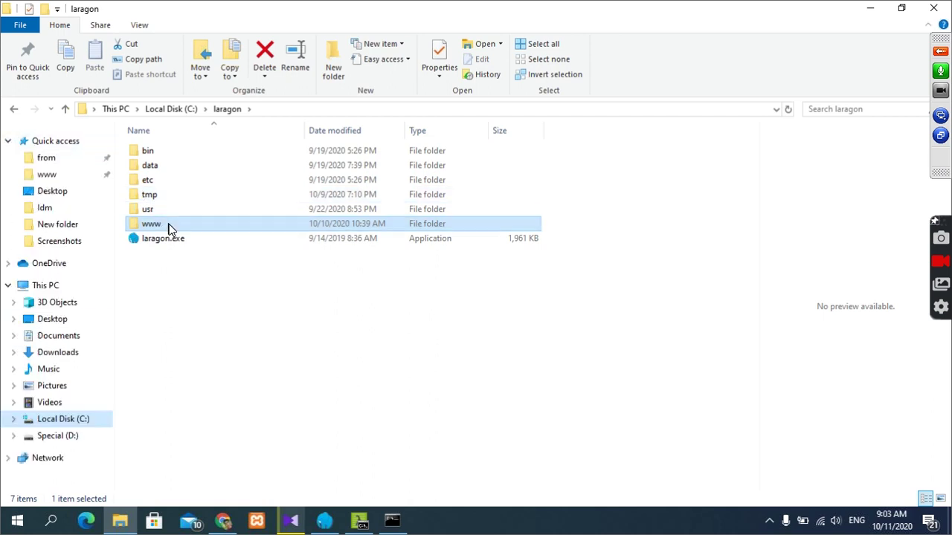
pyautogui.doubleClick(169, 226)
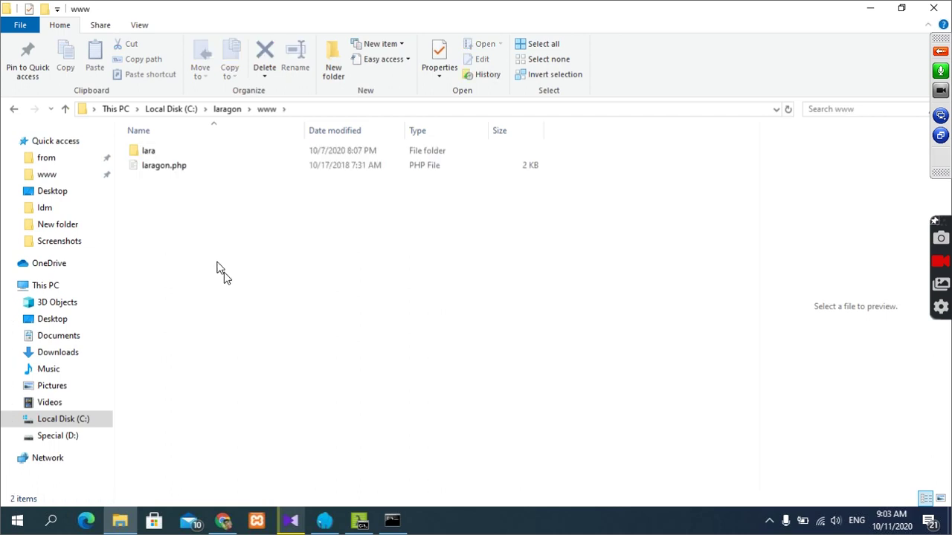
pyautogui.rightClick(216, 264)
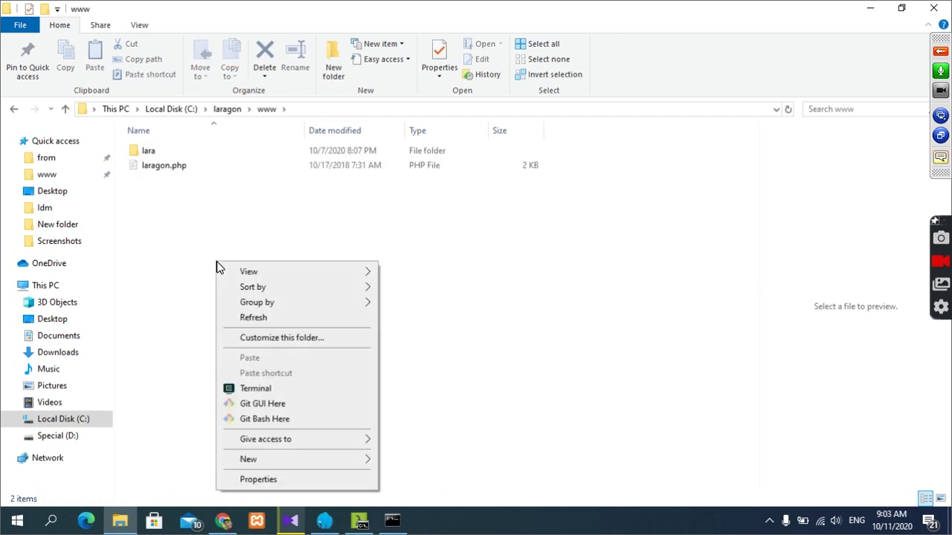
pyautogui.click(268, 389)
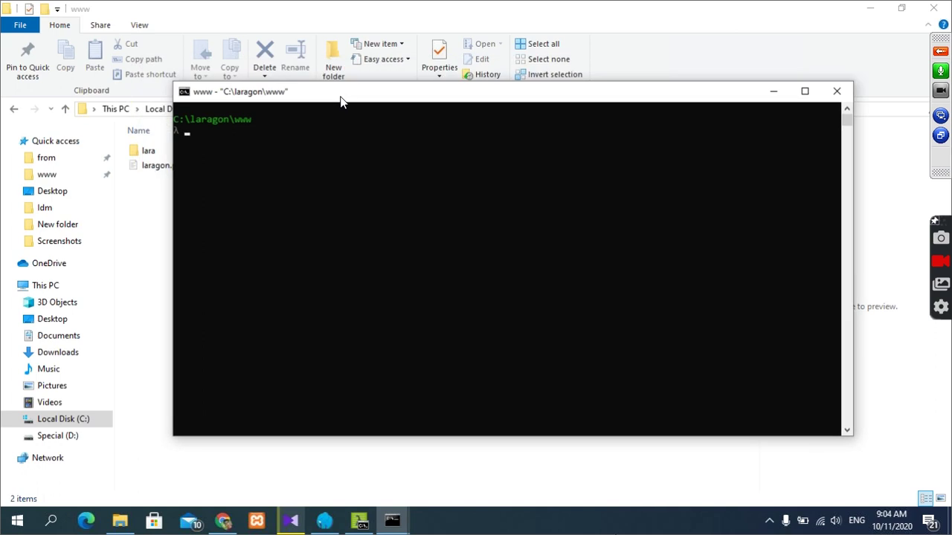
pyautogui.moveTo(359, 523)
pyautogui.moveTo(388, 100); pyautogui.dragTo(367, 146)
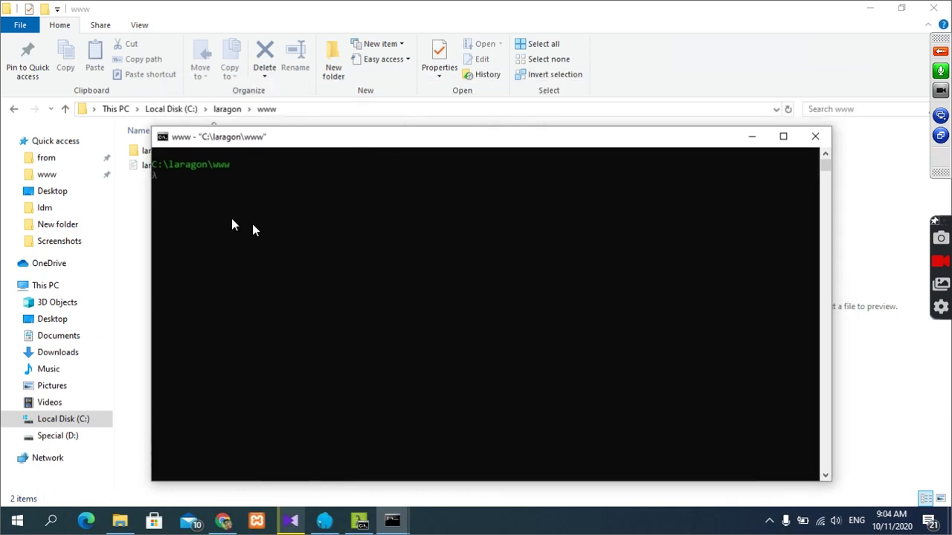
pyautogui.keyDown('ctrl'); pyautogui.scroll(3, 231, 219); pyautogui.keyUp('ctrl')
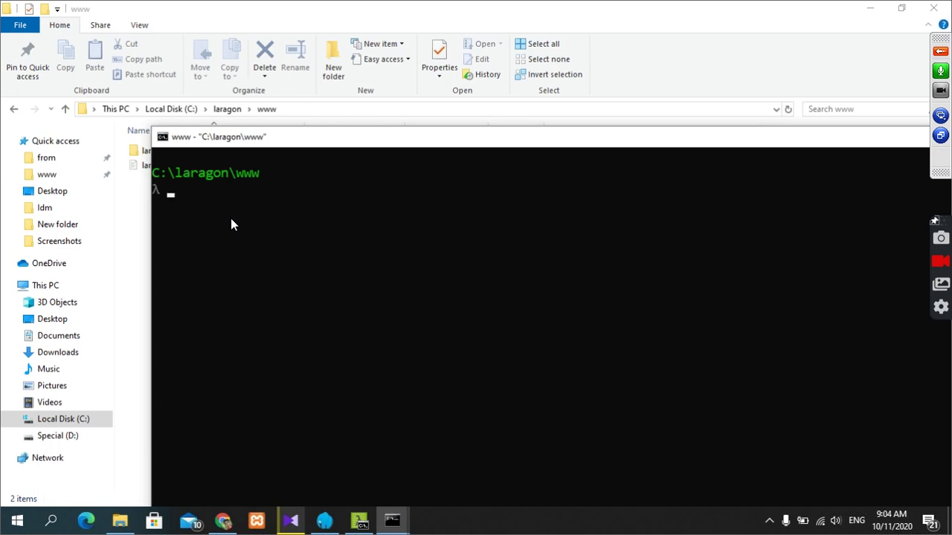
pyautogui.write('laravel')
pyautogui.press('Return')
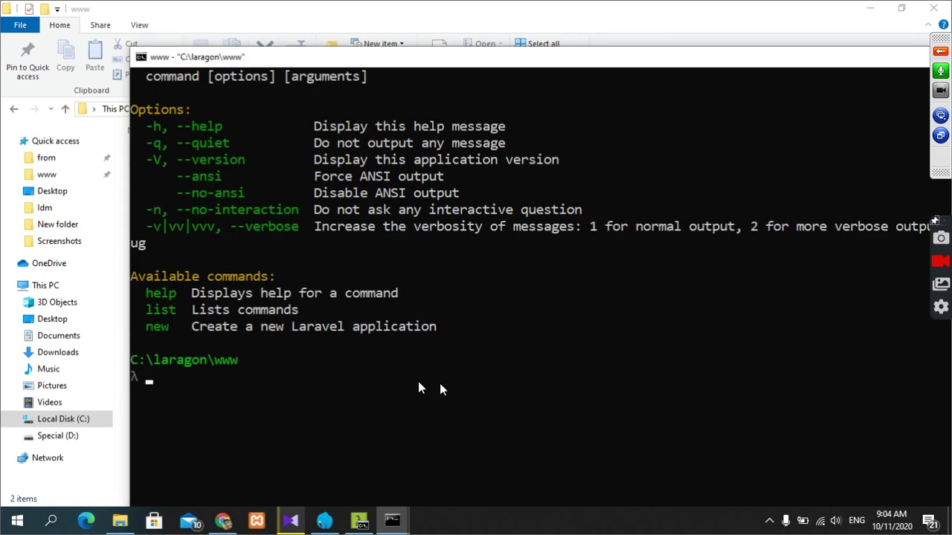
# - Switch to Laragon and start a new Laravel project with Quick app, leaving the project name empty
pyautogui.click(224, 521)
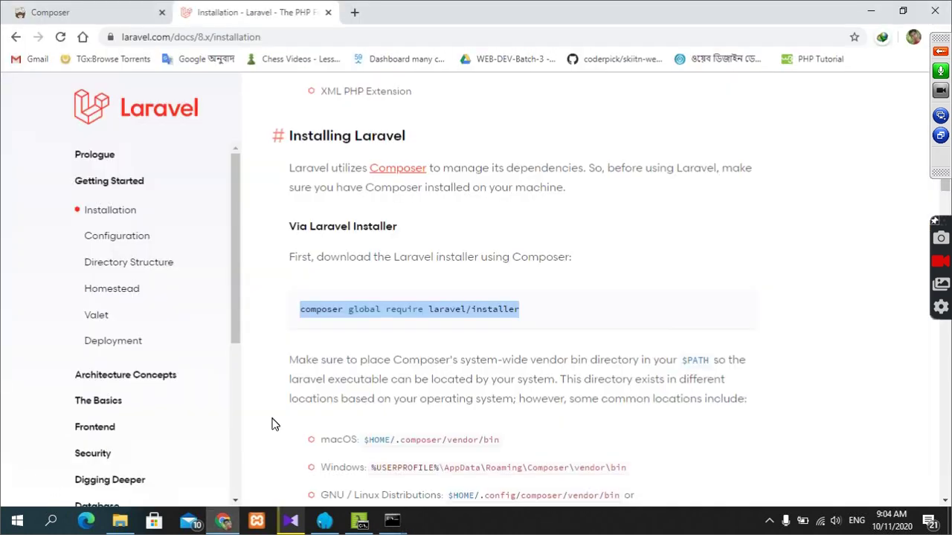
pyautogui.click(325, 521)
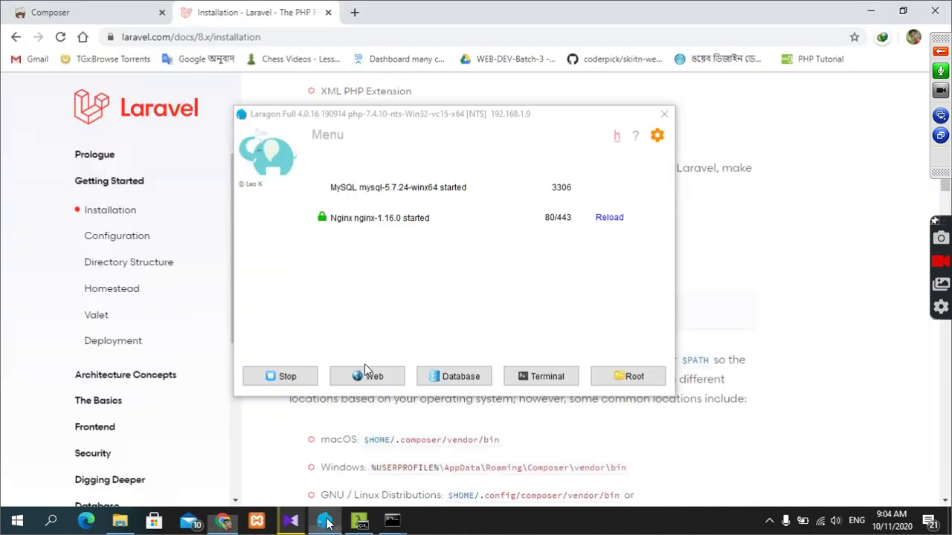
pyautogui.rightClick(377, 298)
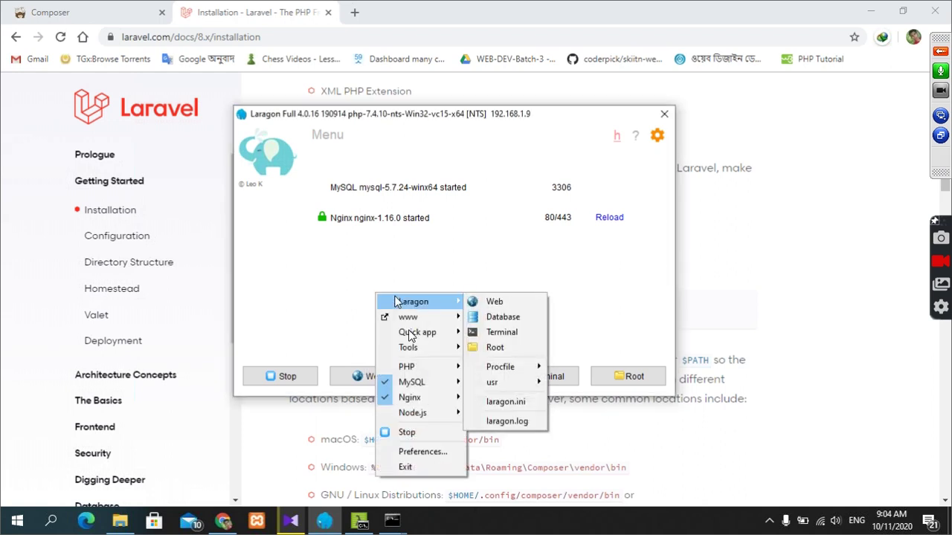
pyautogui.moveTo(414, 336)
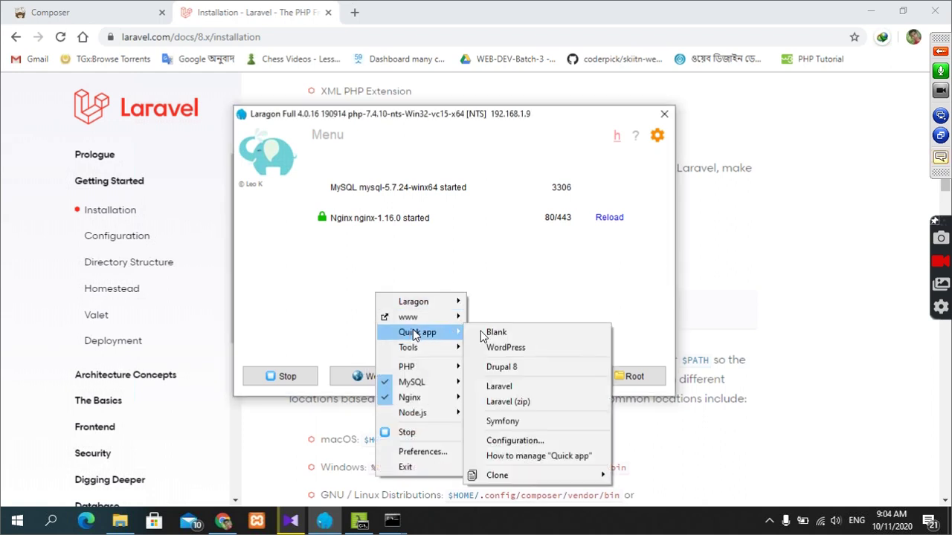
pyautogui.click(495, 387)
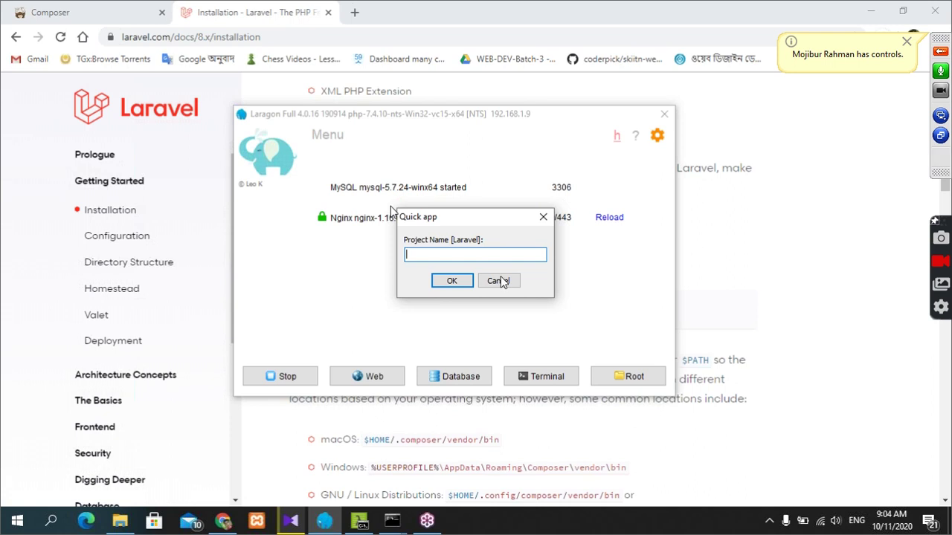
# - Switch to the C:\laragon\www terminal and write the command laravel new blog without running it
pyautogui.click(394, 524)
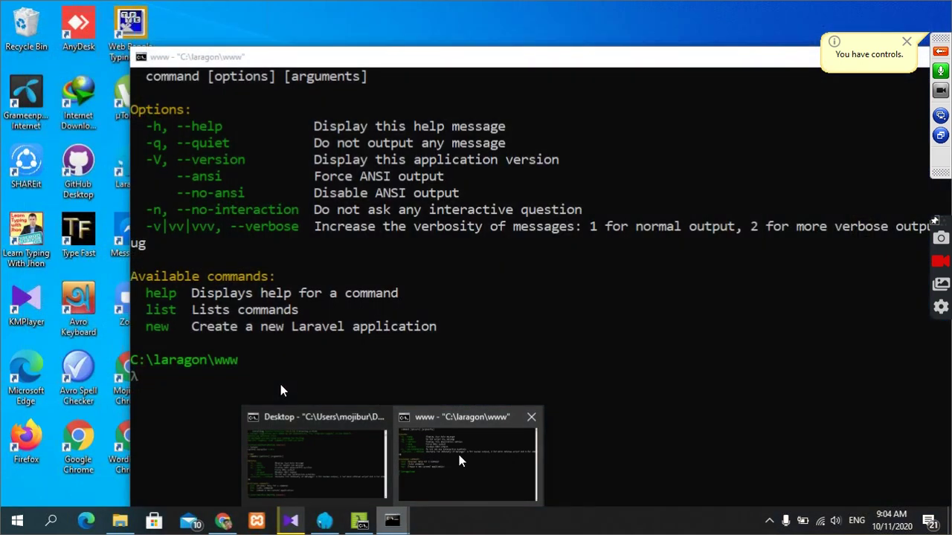
pyautogui.click(436, 461)
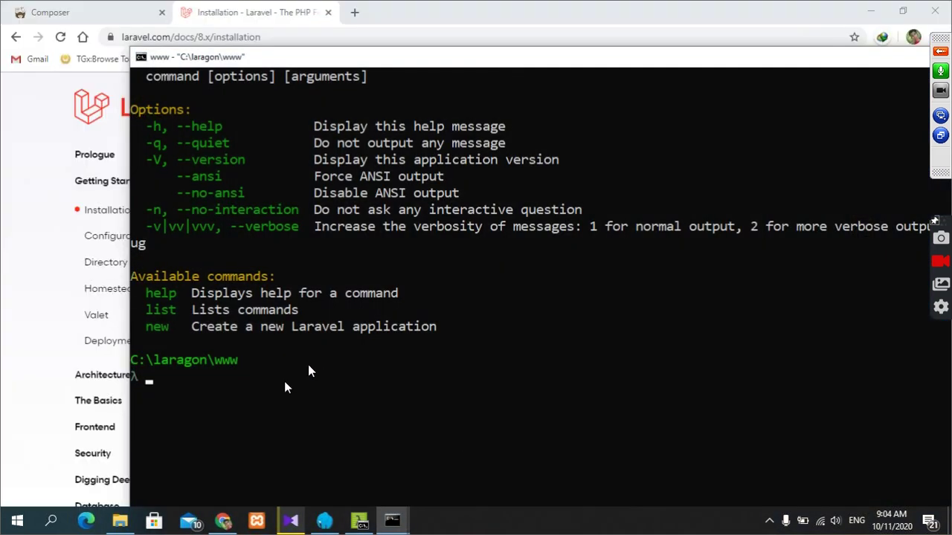
pyautogui.write('laravel')
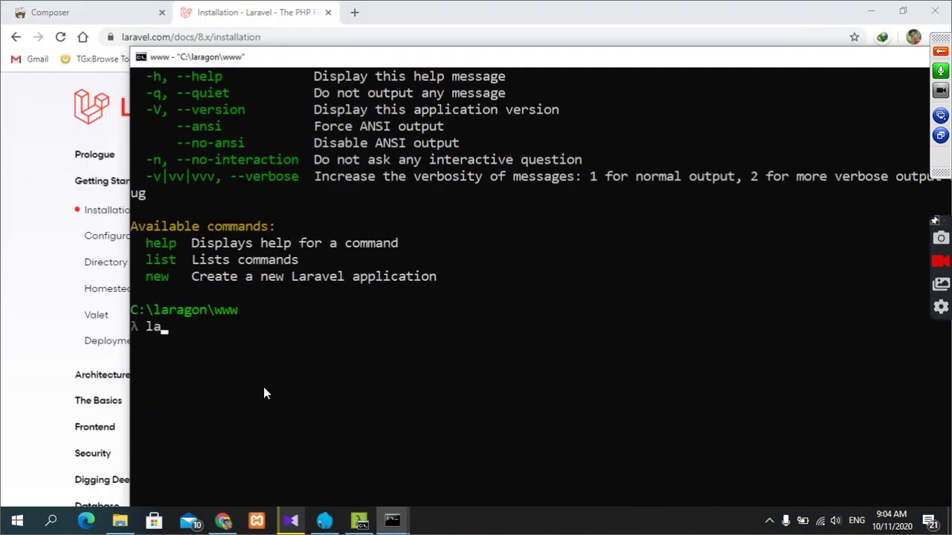
pyautogui.write(' nlw')
pyautogui.press('BackSpace')
pyautogui.write('ew')
pyautogui.press('BackSpace')
pyautogui.press('BackSpace')
pyautogui.press('BackSpace')
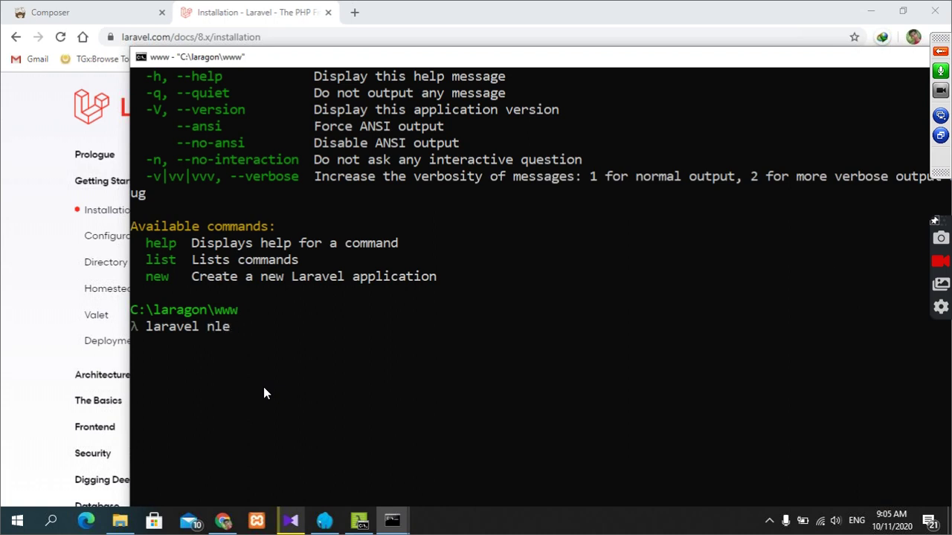
pyautogui.press('BackSpace')
pyautogui.write('new blog')
# - Remove the project name blog from the command, leaving only laravel new in the prompt
pyautogui.press('BackSpace')
pyautogui.press('BackSpace')
pyautogui.press('BackSpace')
pyautogui.press('BackSpace')
pyautogui.press('BackSpace')
pyautogui.write('la')
pyautogui.press('BackSpace')
pyautogui.press('BackSpace')
pyautogui.write('laravel')
pyautogui.press('BackSpace')
pyautogui.press('BackSpace')
pyautogui.press('BackSpace')
pyautogui.press('BackSpace')
pyautogui.press('BackSpace')
pyautogui.press('BackSpace')
pyautogui.press('BackSpace')
# - Cancel Laragon's pending Laravel project prompt and create a Blank quick app named blank-project
pyautogui.click(324, 519)
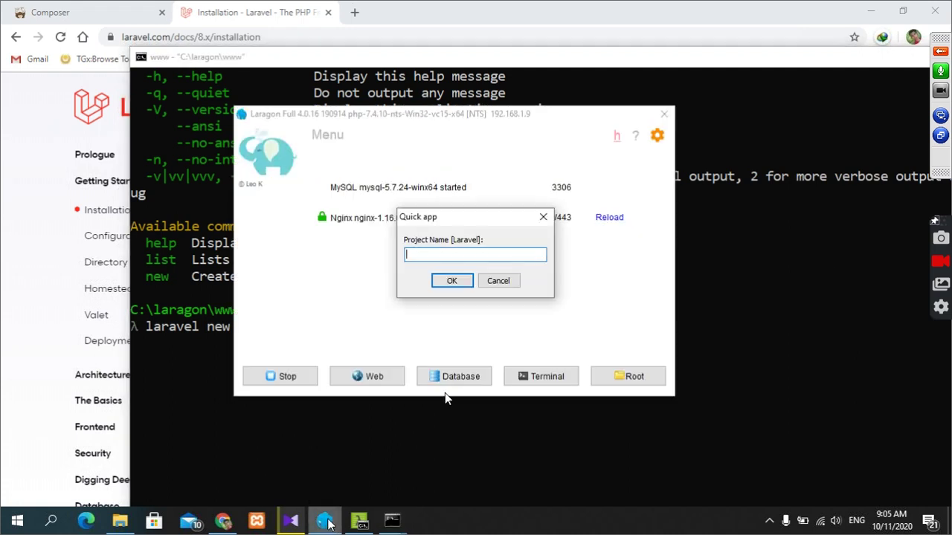
pyautogui.click(500, 285)
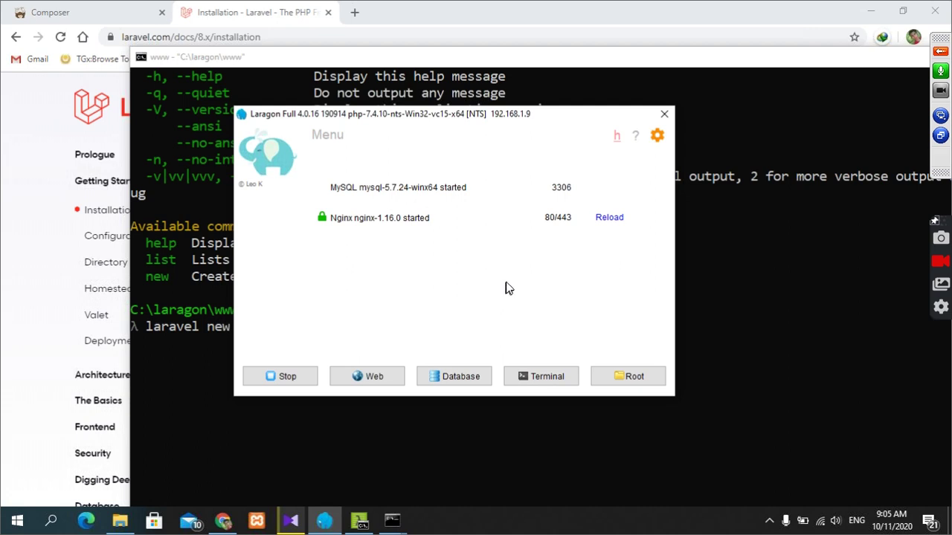
pyautogui.rightClick(371, 310)
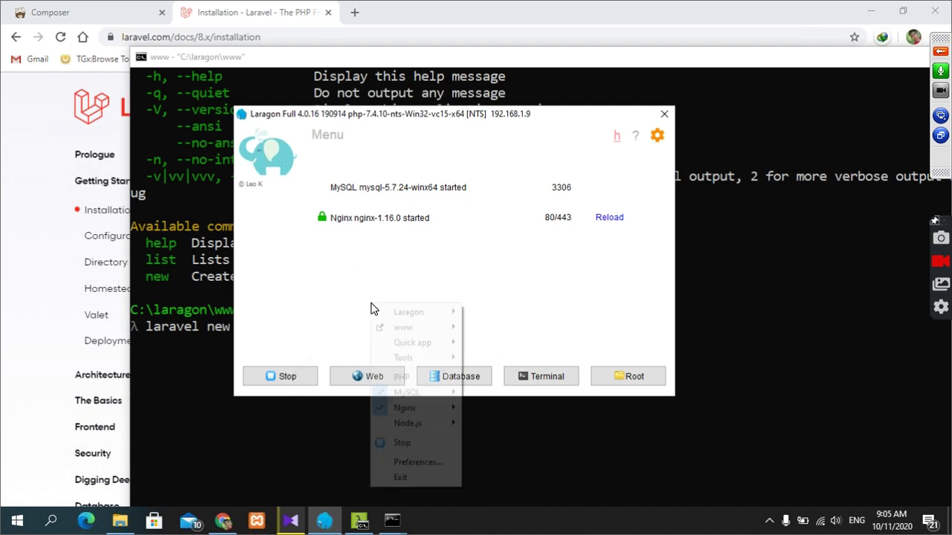
pyautogui.moveTo(420, 328)
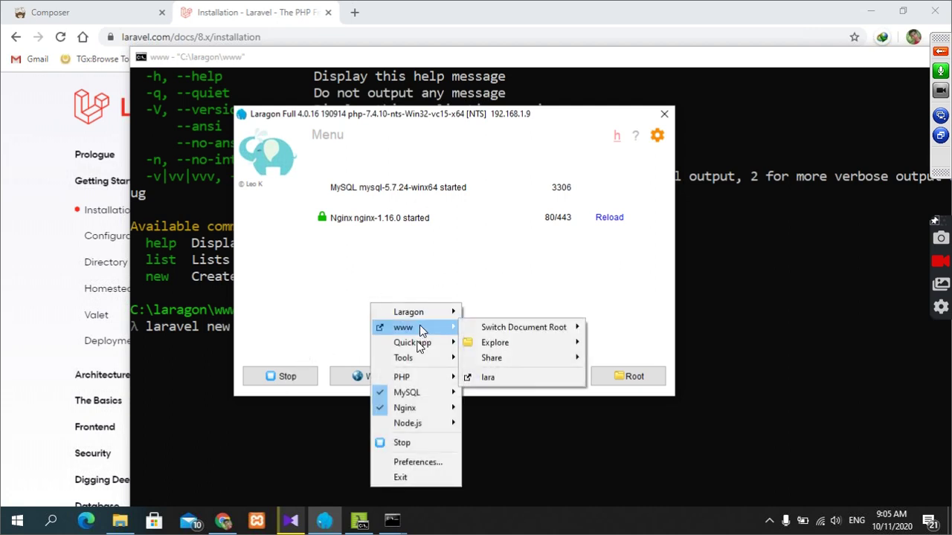
pyautogui.moveTo(416, 351)
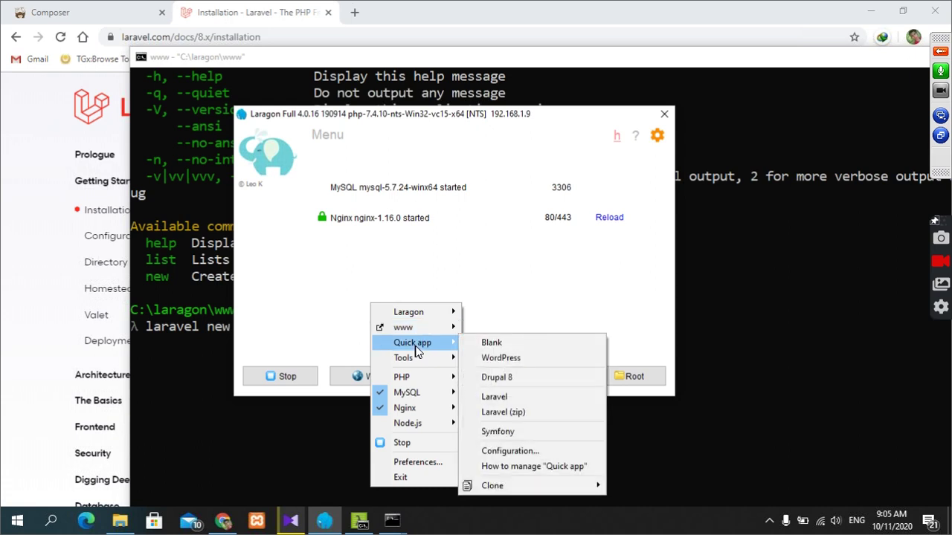
pyautogui.click(510, 343)
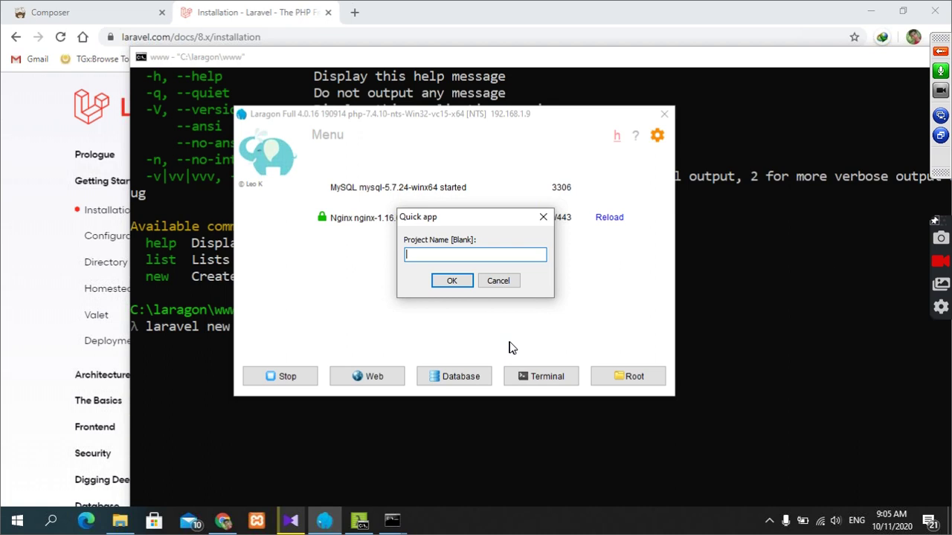
pyautogui.write('s')
pyautogui.press('BackSpace')
pyautogui.press('BackSpace')
pyautogui.write('d')
pyautogui.press('BackSpace')
pyautogui.press('BackSpace')
pyautogui.write('blank-por')
pyautogui.press('BackSpace')
pyautogui.press('BackSpace')
pyautogui.write('project')
pyautogui.click(451, 281)
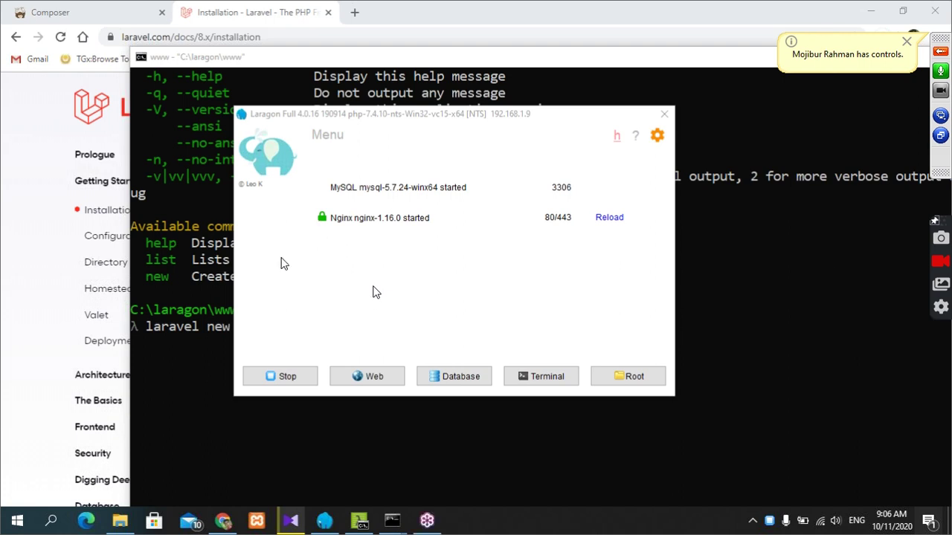
# - Open Laragon's www root folder, delete the blank-project folder and minimize the File Explorer window
pyautogui.click(636, 378)
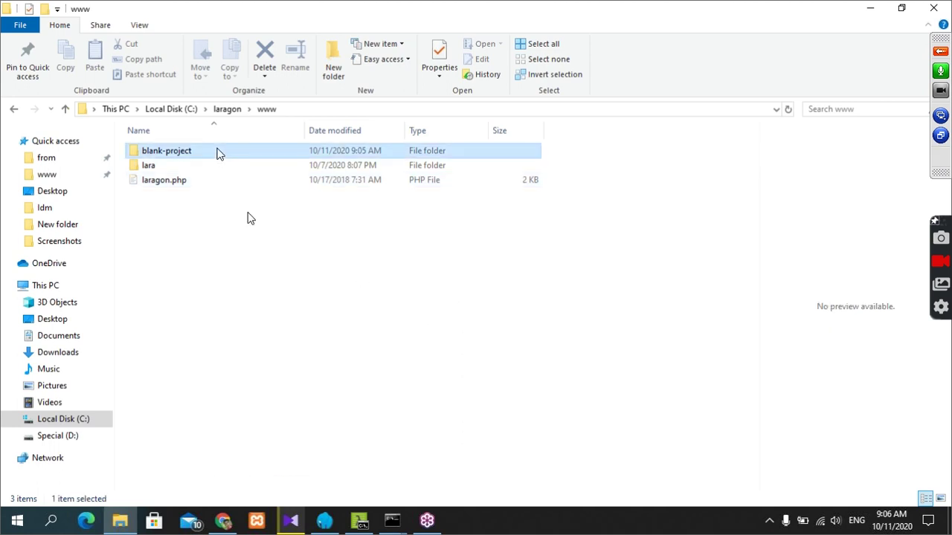
pyautogui.click(266, 55)
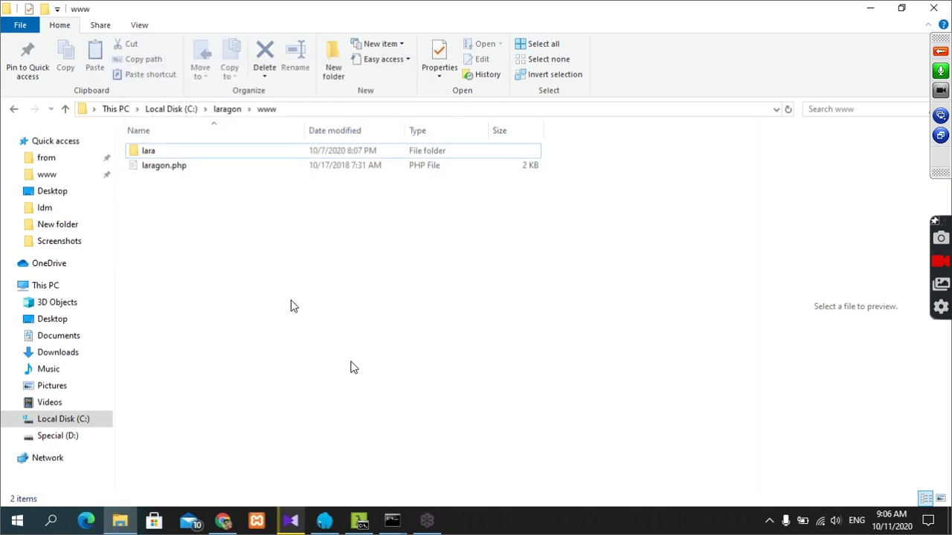
pyautogui.click(865, 11)
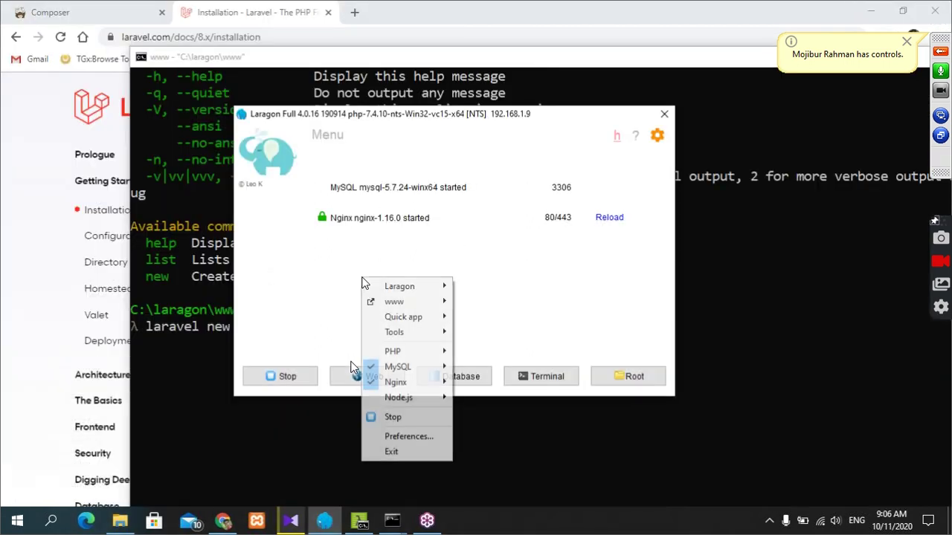
pyautogui.rightClick(361, 279)
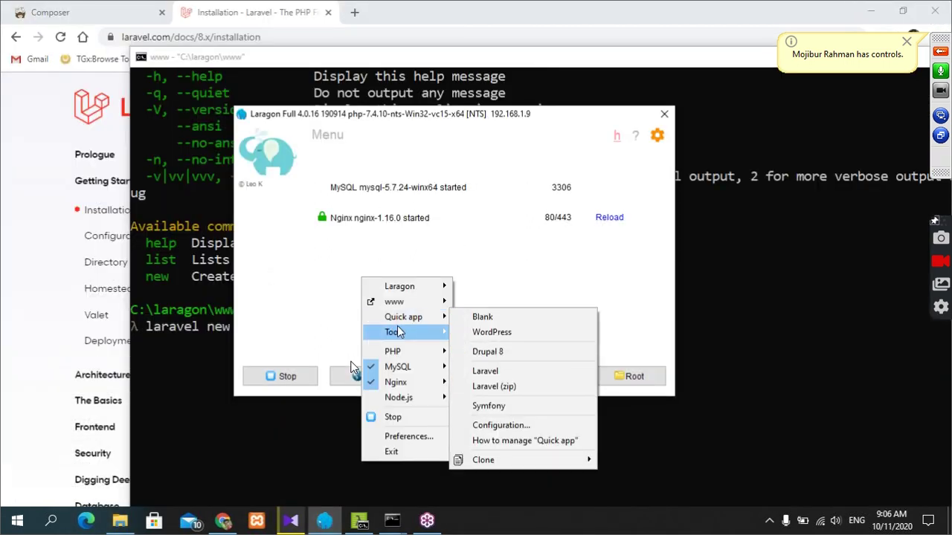
pyautogui.moveTo(406, 321)
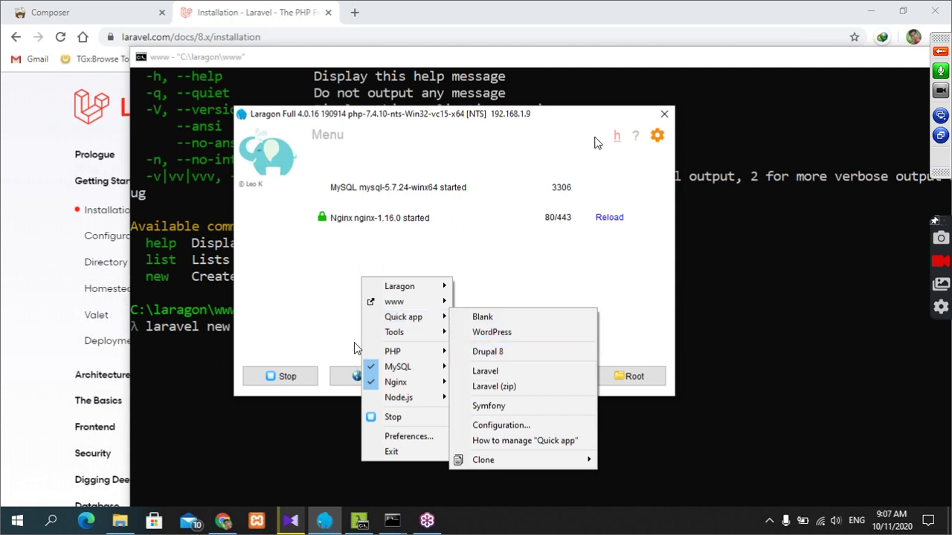
pyautogui.click(308, 318)
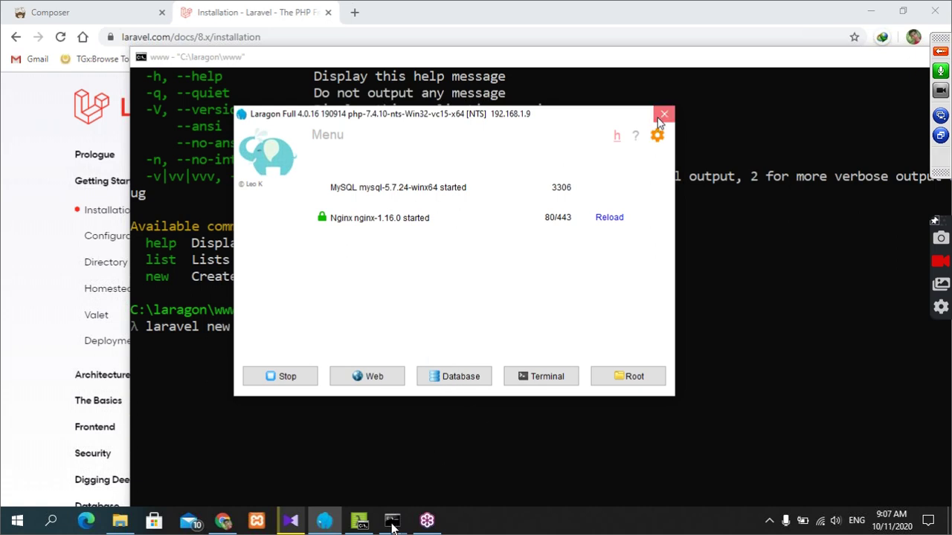
# - Return to the C:\laragon\www terminal, complete the command as laravel new blank-project and run it
pyautogui.click(420, 417)
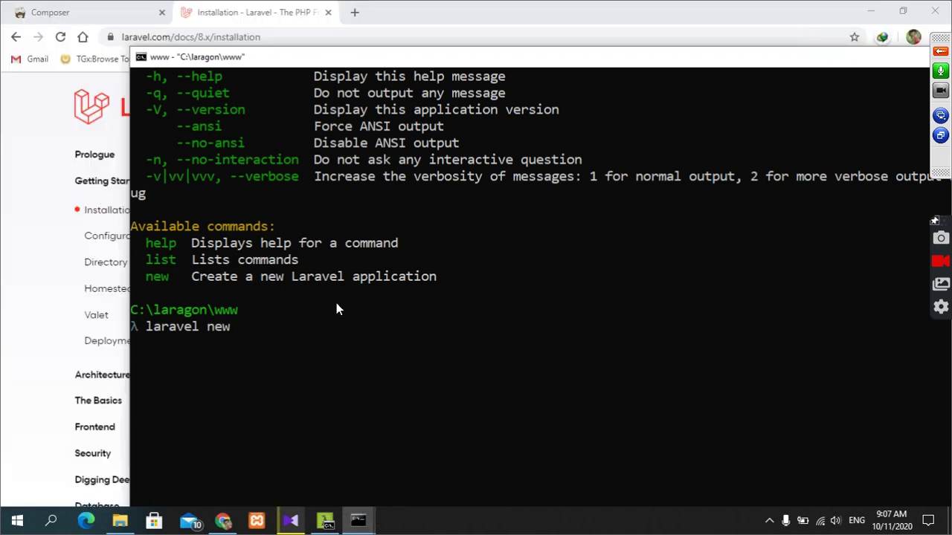
pyautogui.write('ba')
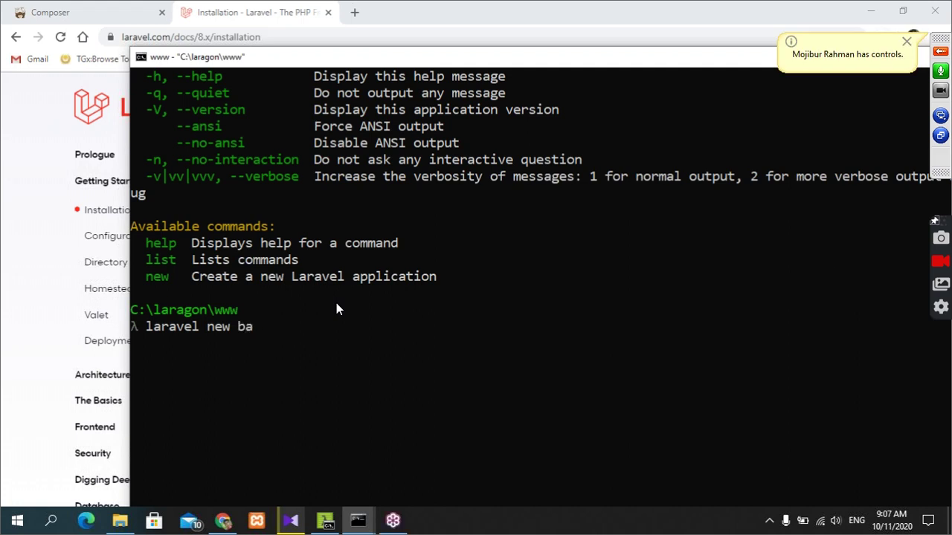
pyautogui.write('lank')
pyautogui.press('BackSpace')
pyautogui.press('BackSpace')
pyautogui.press('BackSpace')
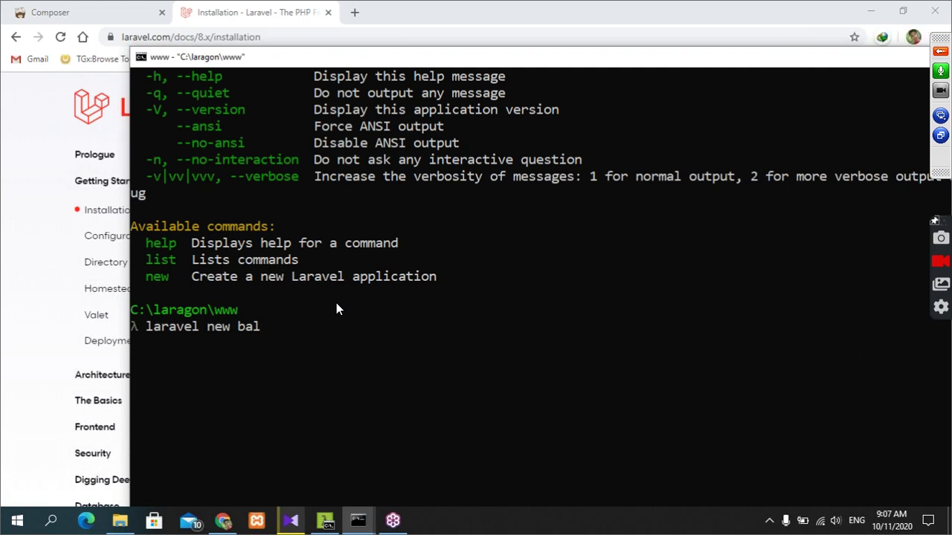
pyautogui.write('a')
pyautogui.press('BackSpace')
pyautogui.press('BackSpace')
pyautogui.press('BackSpace')
pyautogui.write('lank')
pyautogui.write('p')
pyautogui.press('BackSpace')
pyautogui.write('-po')
pyautogui.press('BackSpace')
pyautogui.write('roject')
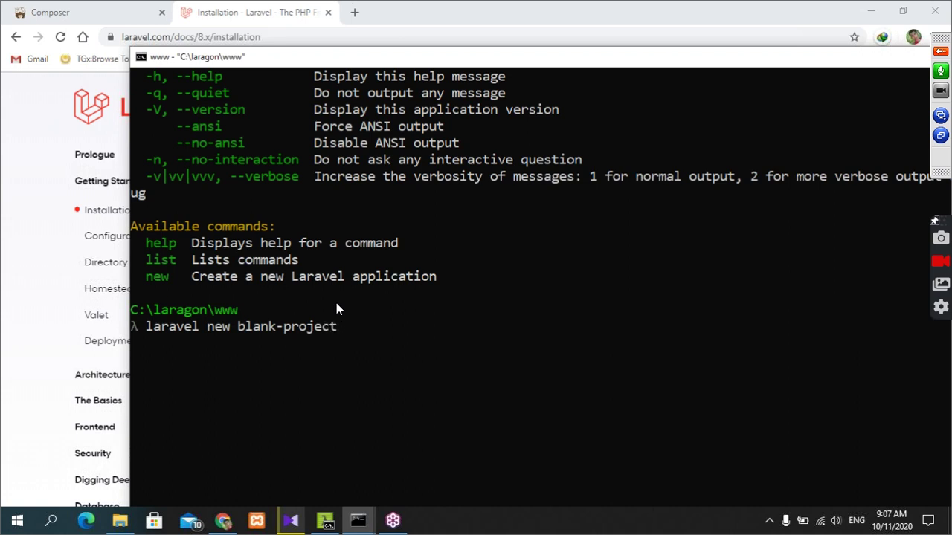
pyautogui.press('Return')
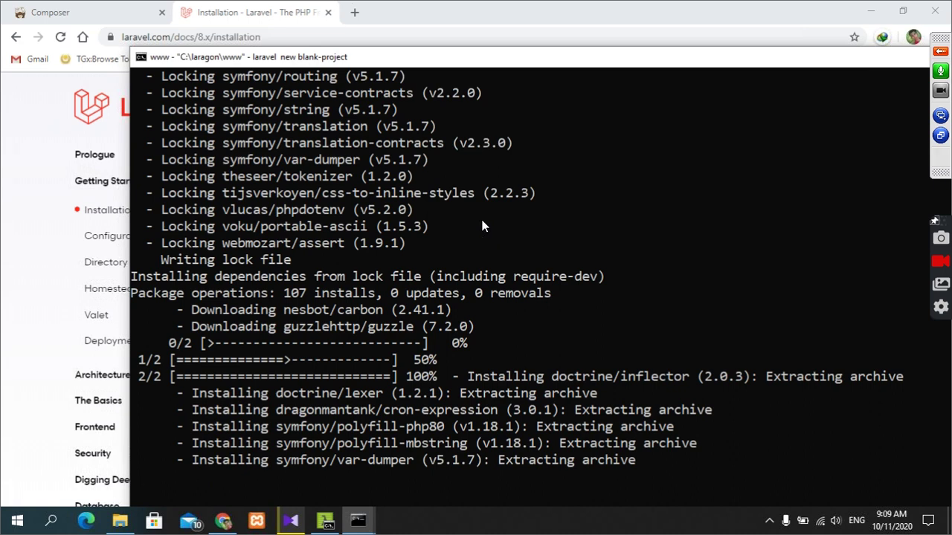
# - Open a new browser tab, enter localhost as the address and clear it without loading the page
pyautogui.click(356, 14)
pyautogui.click(355, 13)
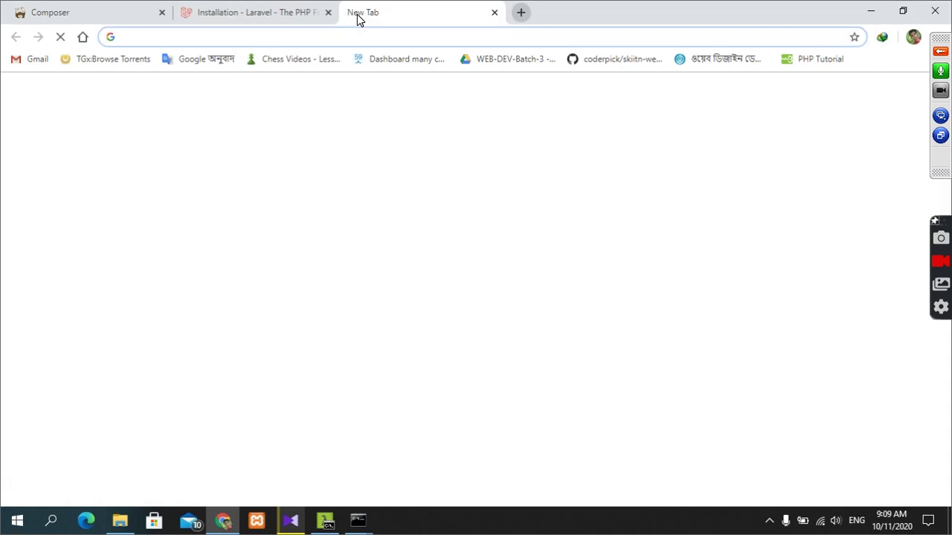
pyautogui.write('loc')
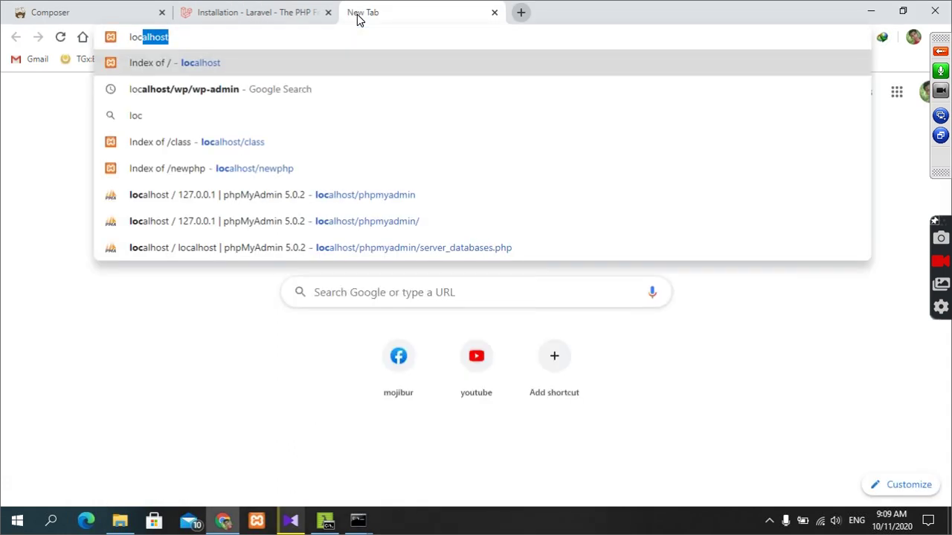
pyautogui.write('alhost')
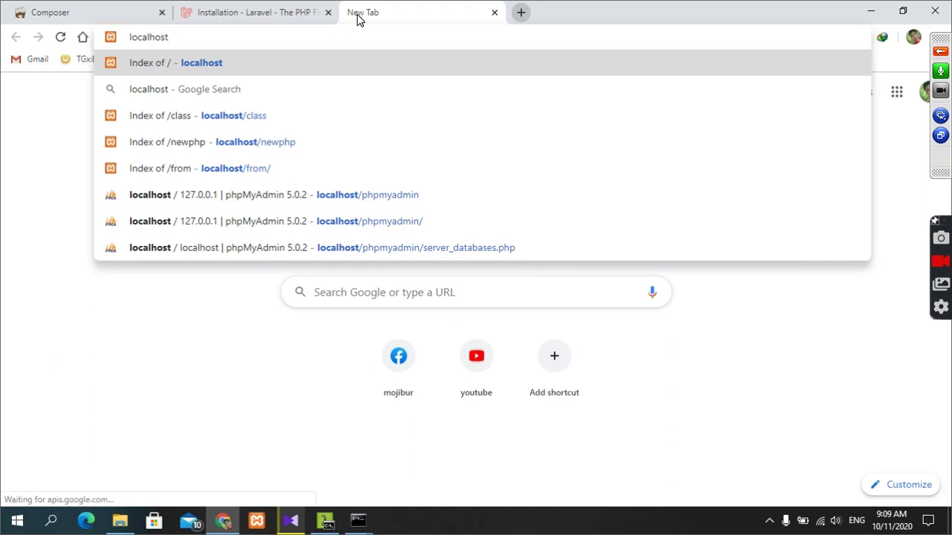
pyautogui.press('BackSpace')
pyautogui.press('BackSpace')
pyautogui.press('BackSpace')
pyautogui.press('BackSpace')
pyautogui.press('BackSpace')
pyautogui.press('BackSpace')
pyautogui.press('BackSpace')
pyautogui.press('BackSpace')
pyautogui.press('BackSpace')
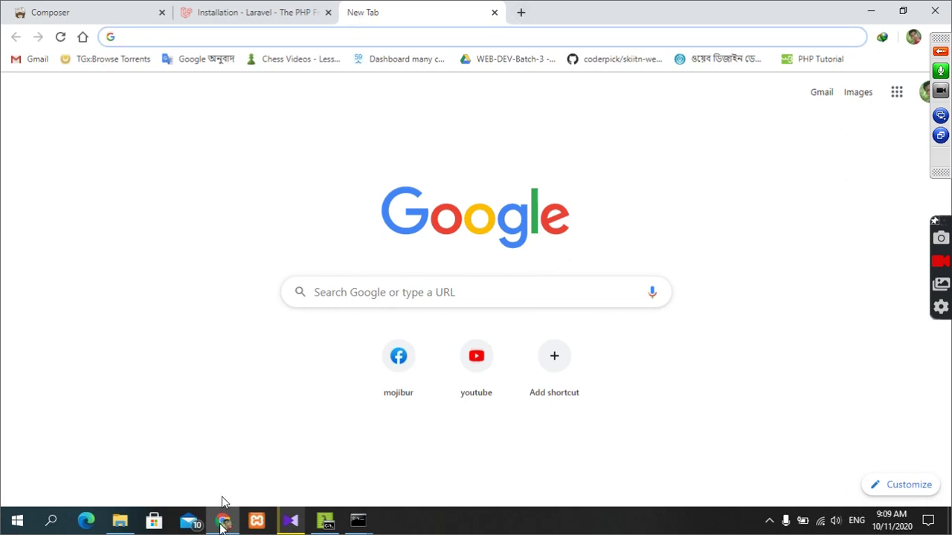
# - Bring up Laragon, look through its Laragon, www and Quick app options, and open the system hosts file for review before closing it
pyautogui.click(769, 520)
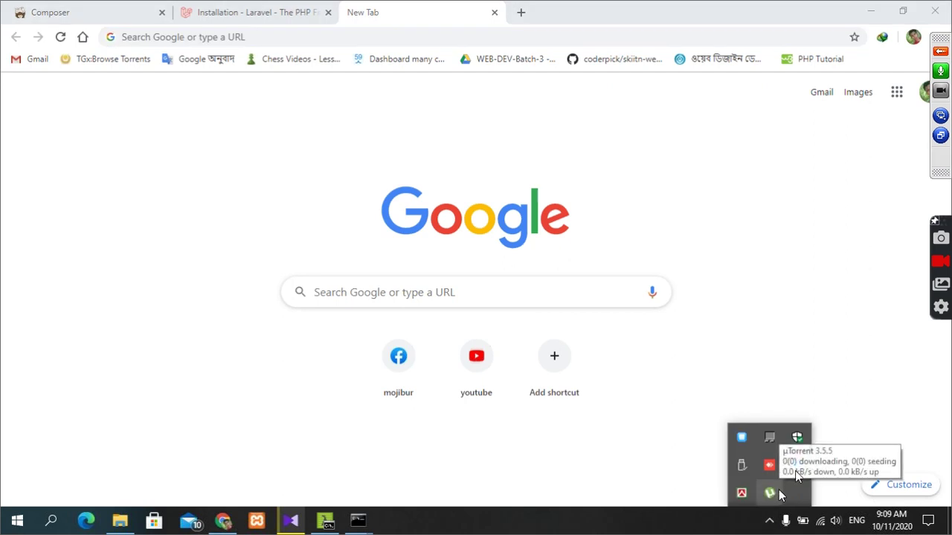
pyautogui.click(741, 437)
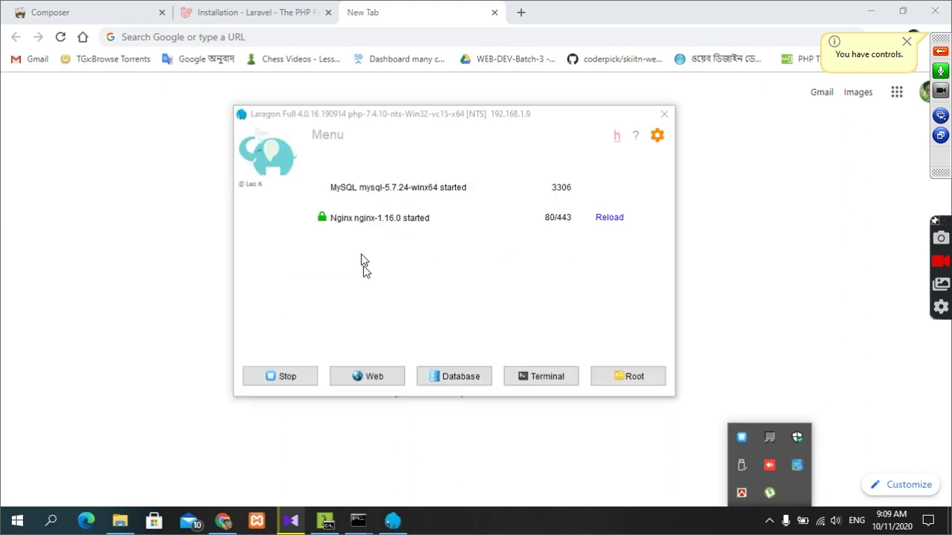
pyautogui.rightClick(364, 262)
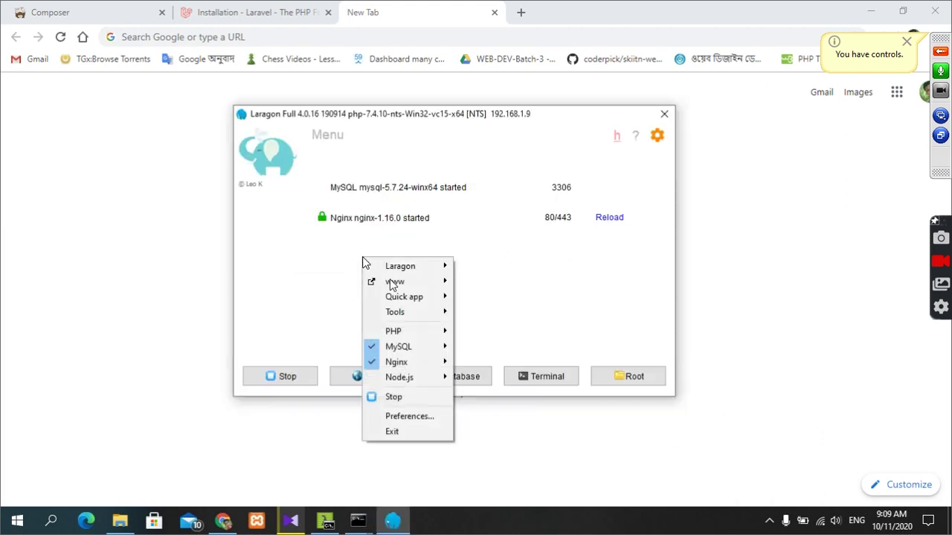
pyautogui.moveTo(413, 286)
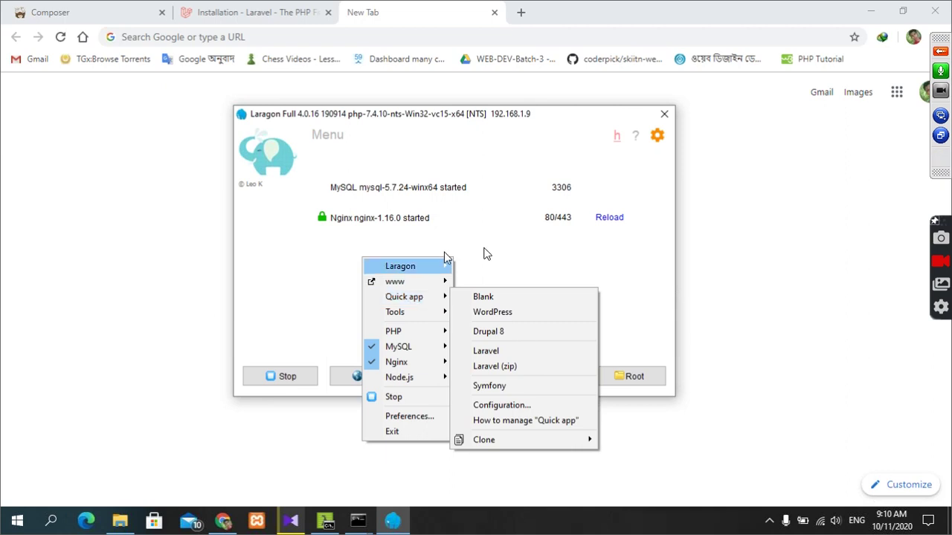
pyautogui.moveTo(446, 264)
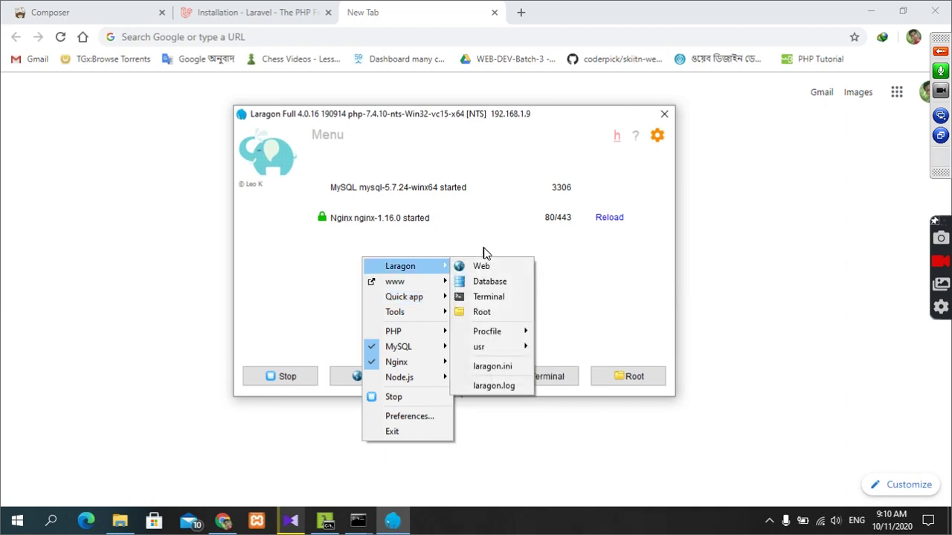
pyautogui.click(622, 140)
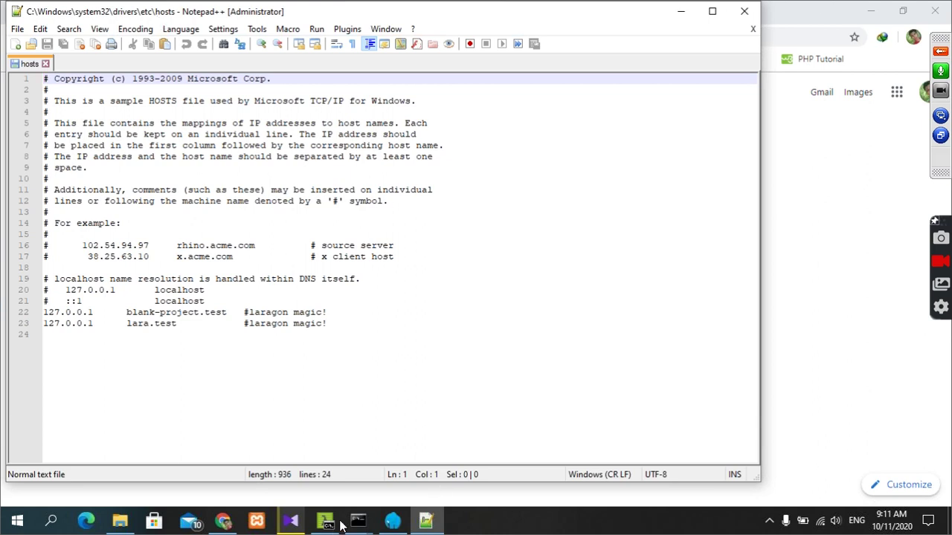
pyautogui.click(744, 12)
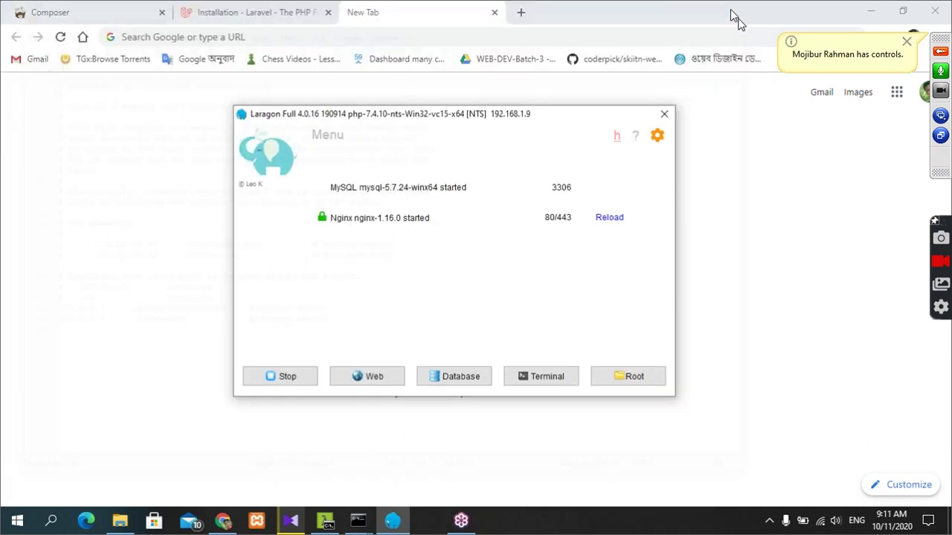
# - Switch to the Desktop terminal and close the C:\laragon\www terminal running laravel new blank-project
pyautogui.click(357, 520)
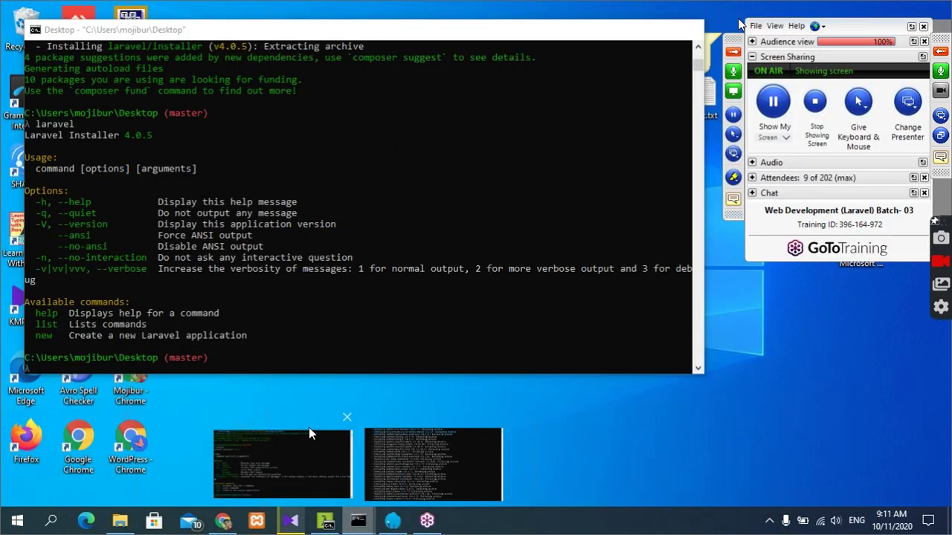
pyautogui.click(308, 427)
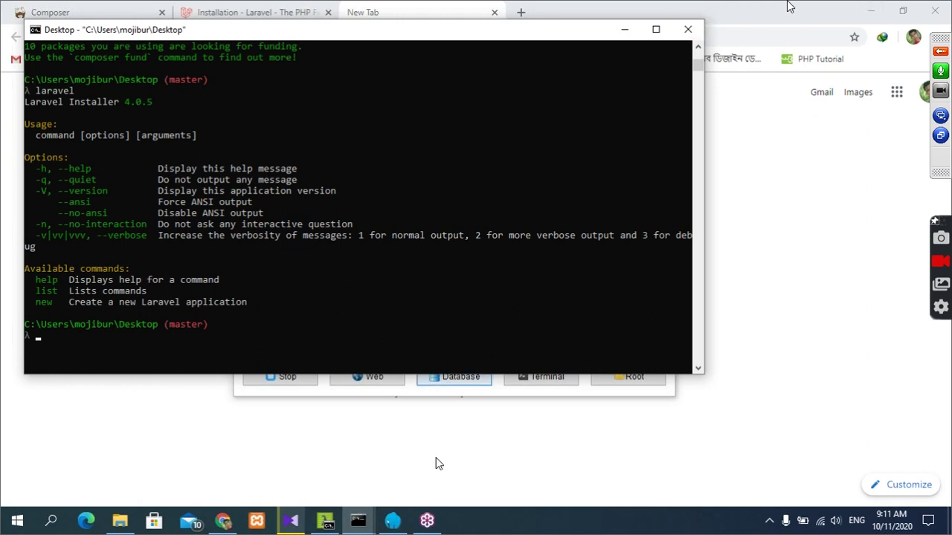
pyautogui.click(365, 525)
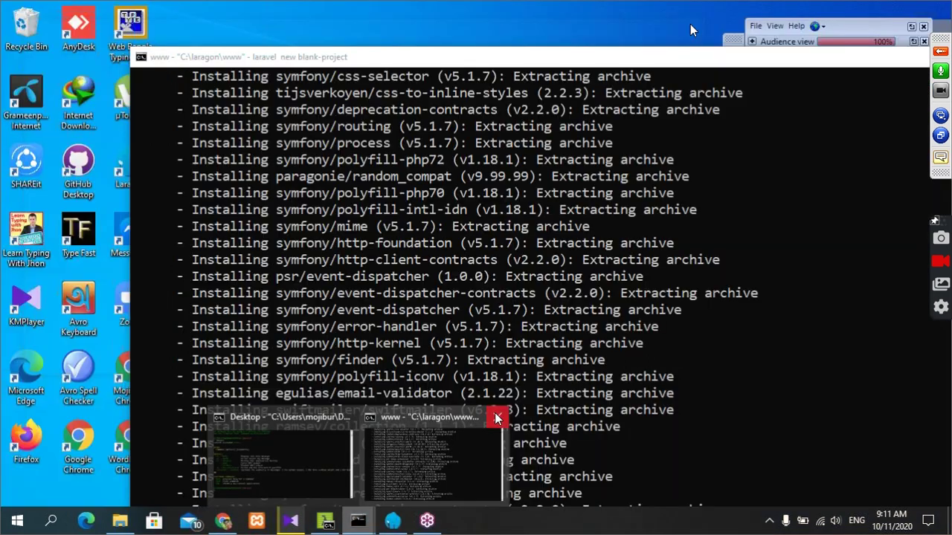
pyautogui.click(497, 419)
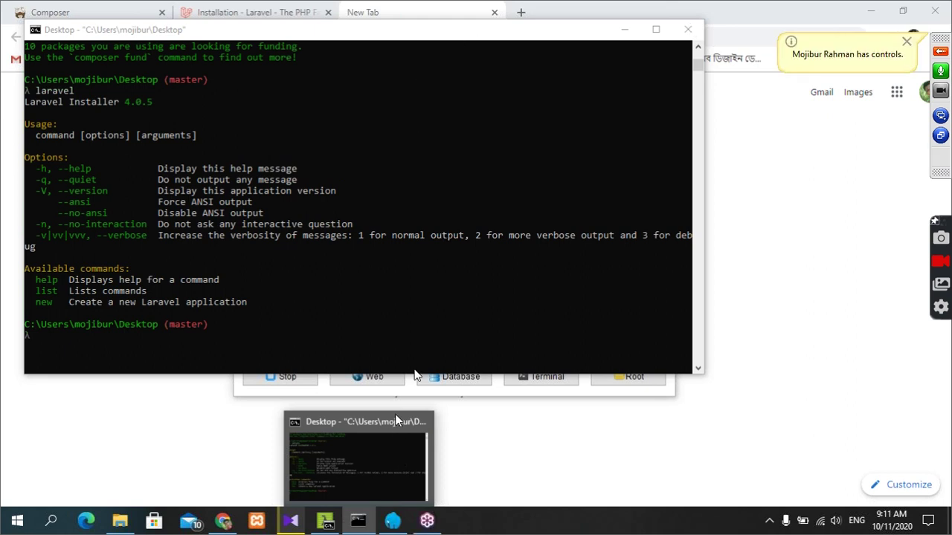
# - Minimize the remaining Desktop terminal and close the Laragon window
pyautogui.click(380, 442)
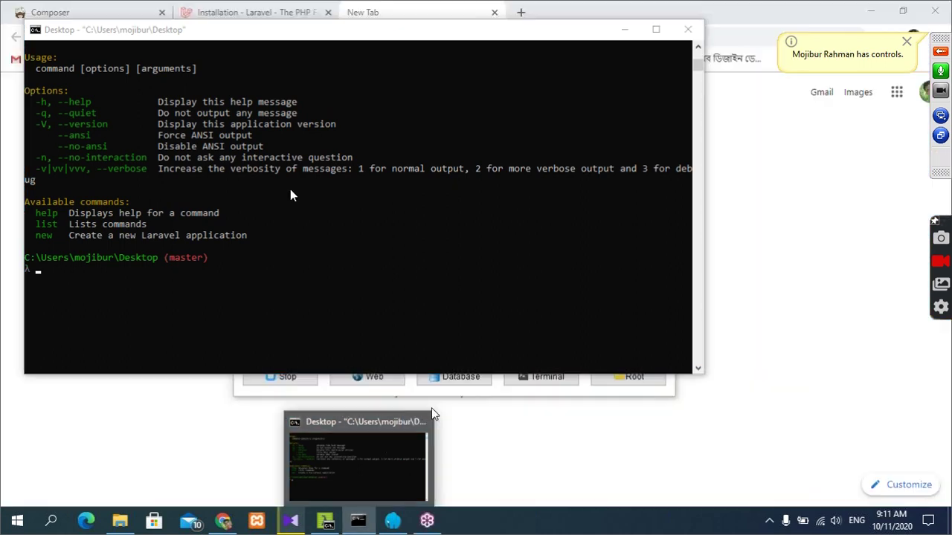
pyautogui.scroll(-2, 327, 234)
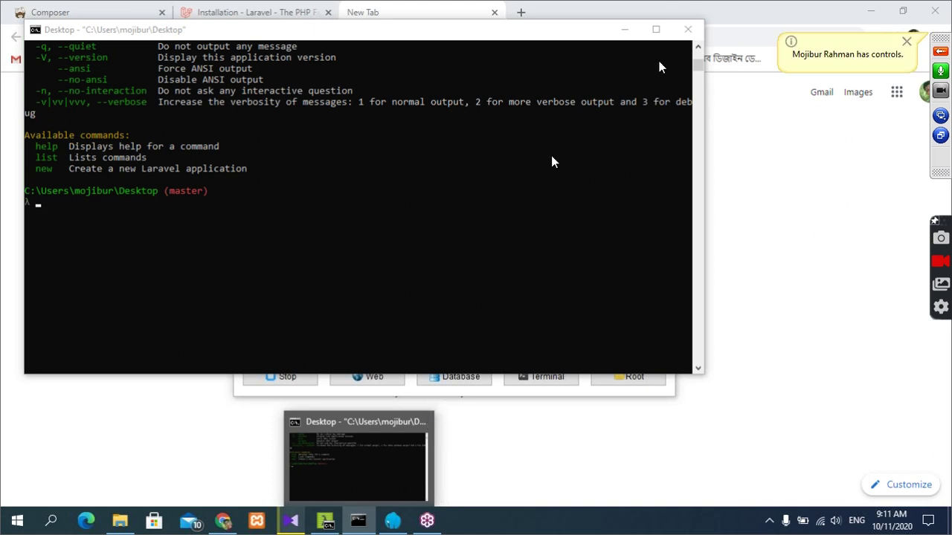
pyautogui.click(623, 29)
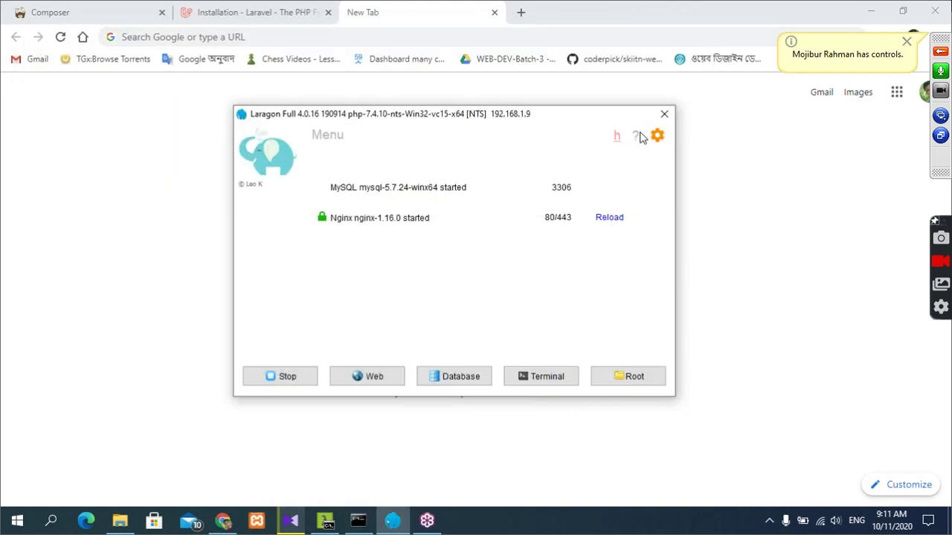
pyautogui.click(664, 116)
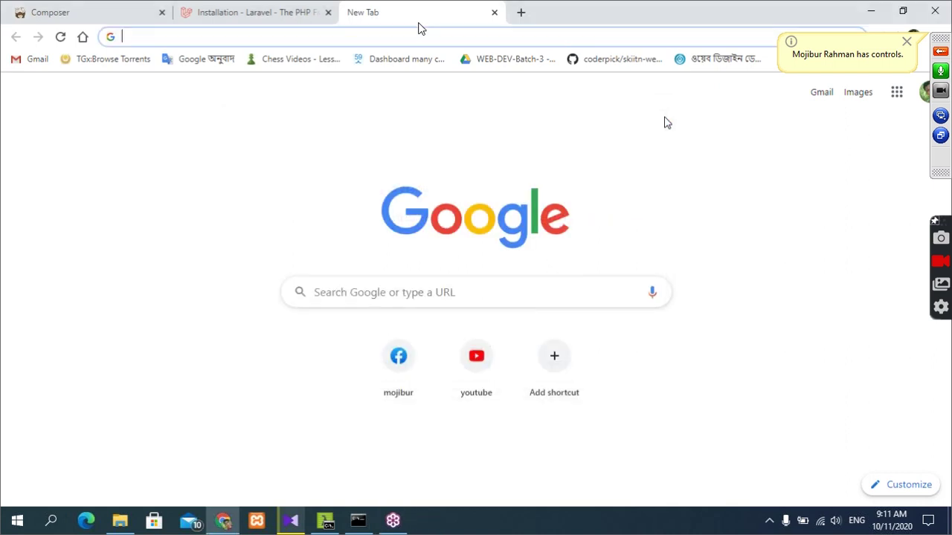
# - Close the browser window with the Composer and Laravel installation pages and refresh the desktop
pyautogui.click(870, 11)
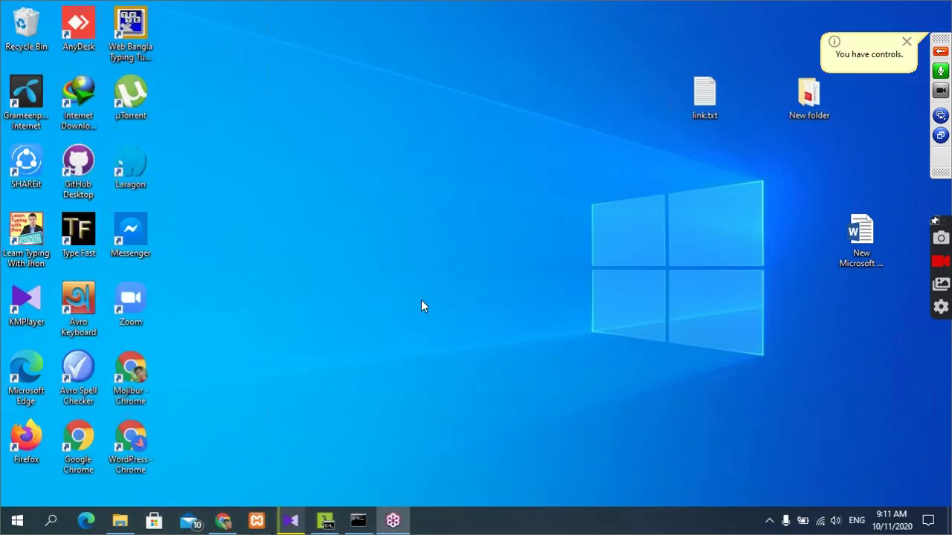
pyautogui.click(223, 522)
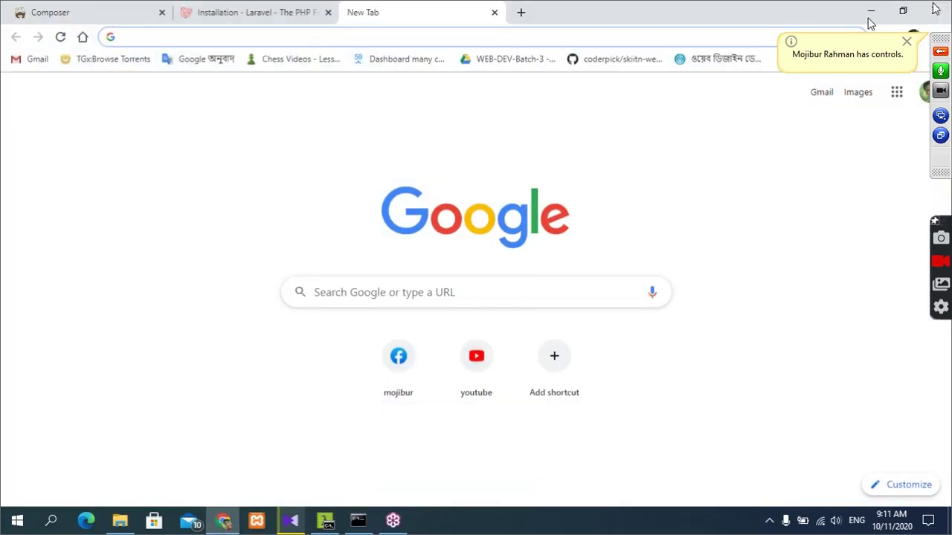
pyautogui.click(869, 16)
pyautogui.rightClick(385, 168)
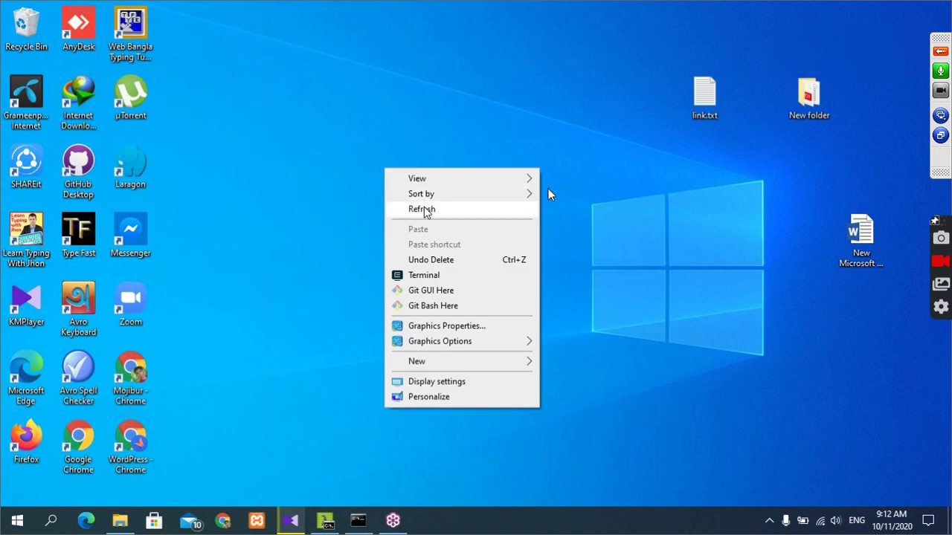
pyautogui.click(422, 209)
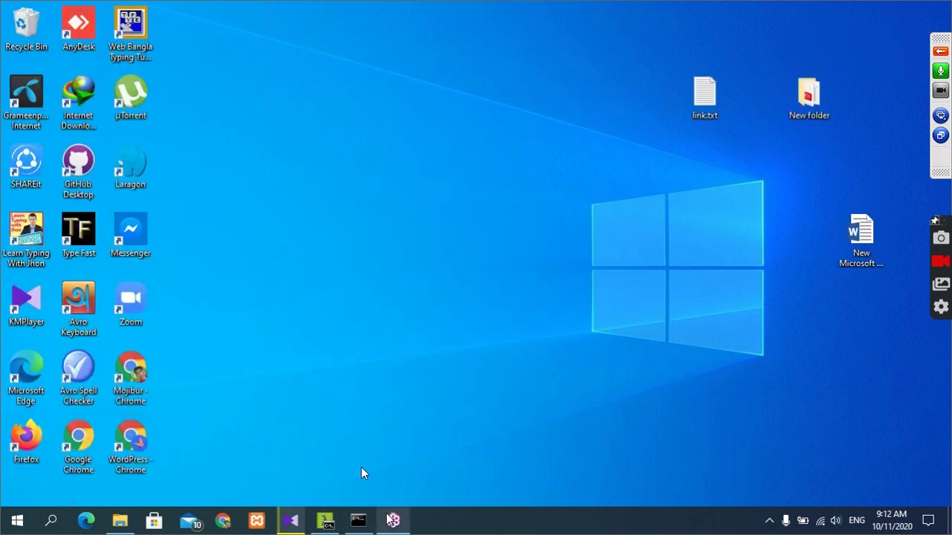
# - Close the remaining open windows: Cmder, KMPlayer, the www folder in File Explorer and the Desktop terminal
pyautogui.click(325, 521)
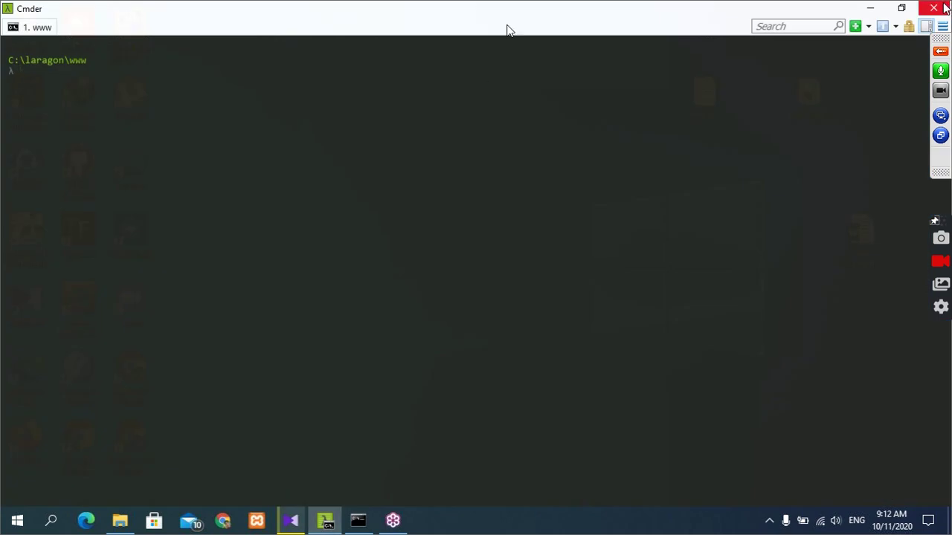
pyautogui.hotkey('alt', 'F4')
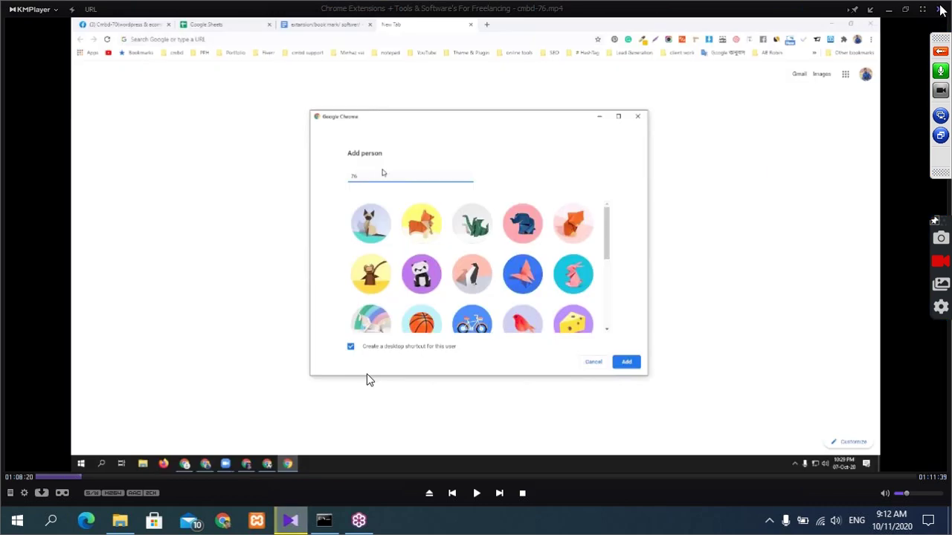
pyautogui.hotkey('alt', 'F4')
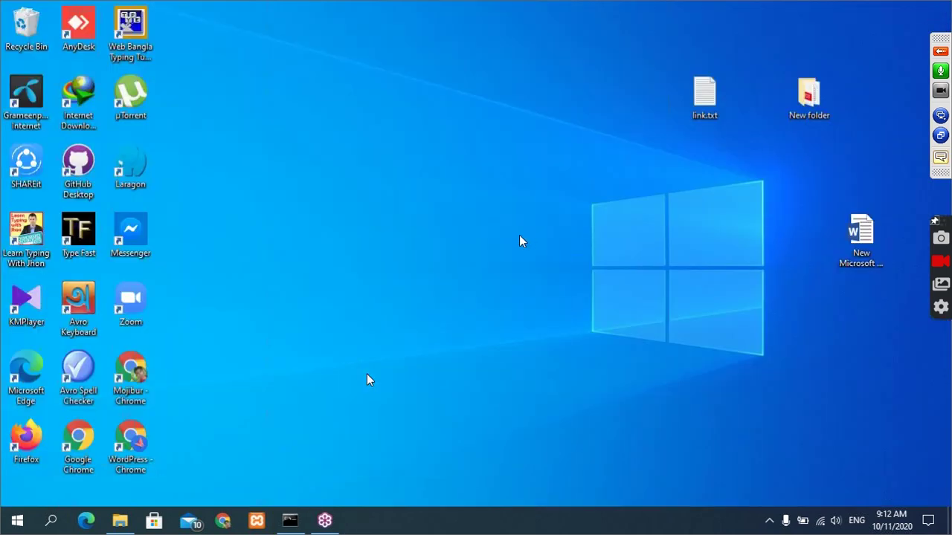
pyautogui.click(298, 524)
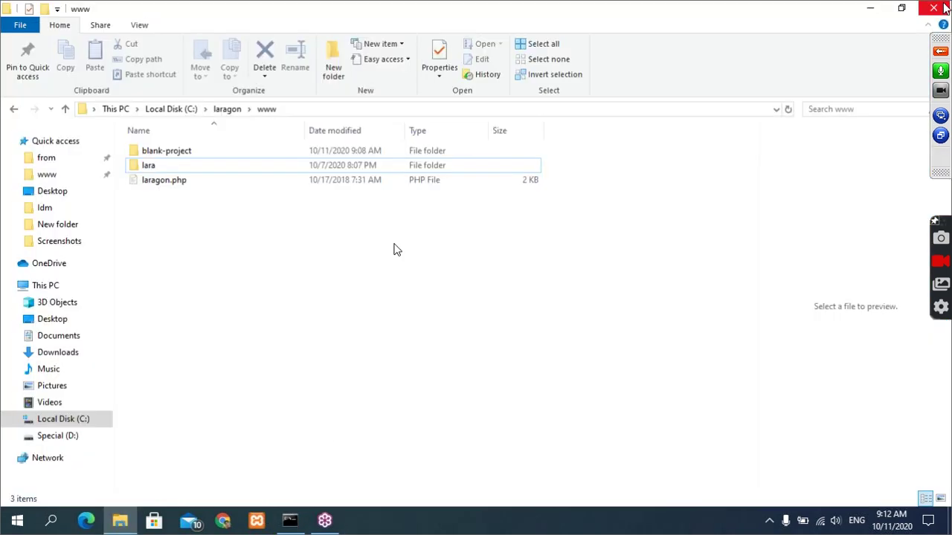
pyautogui.click(293, 523)
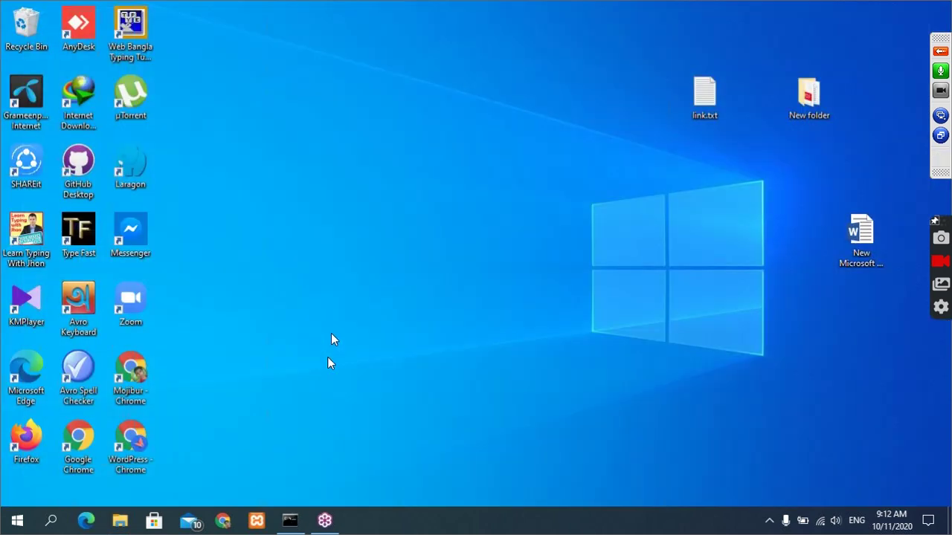
pyautogui.click(290, 521)
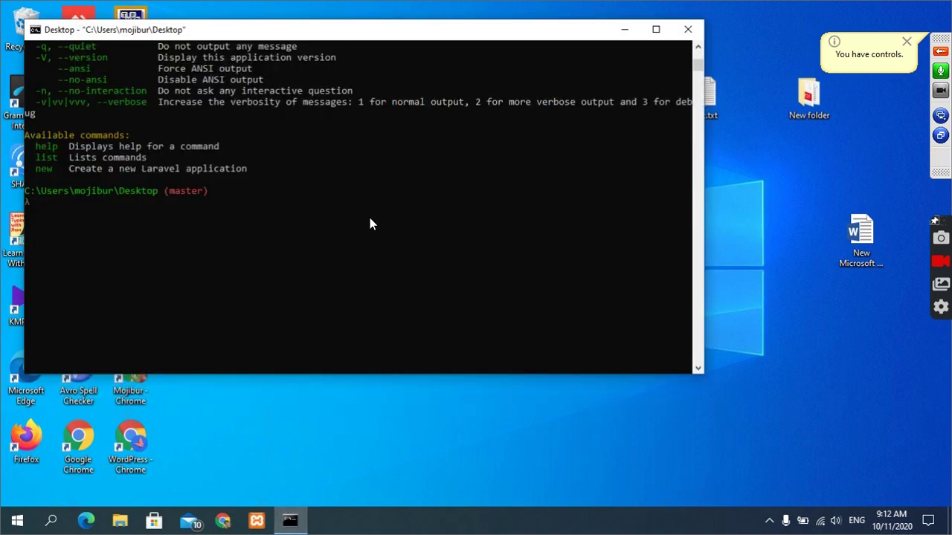
pyautogui.click(687, 29)
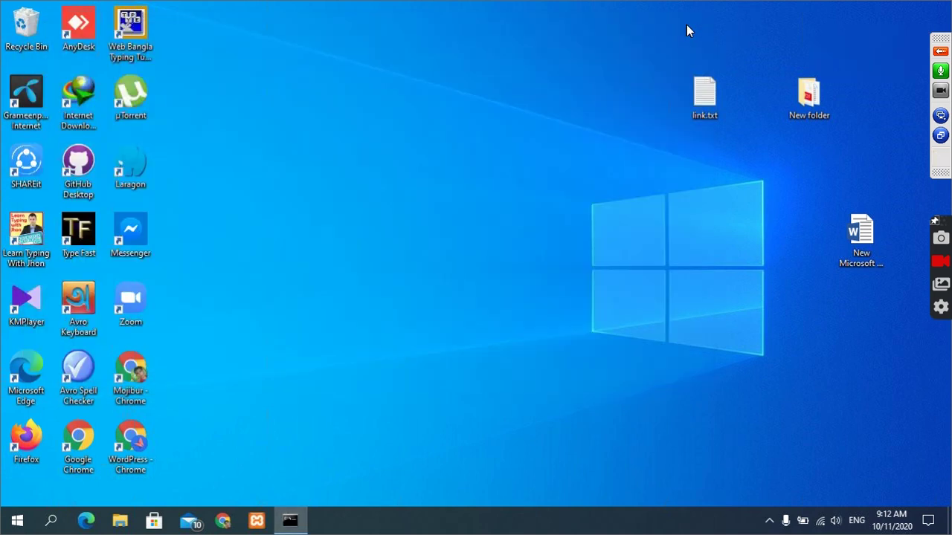
# - Bring up Laragon again and review its General and Services & Ports preferences, closing the preferences without changes
pyautogui.click(768, 521)
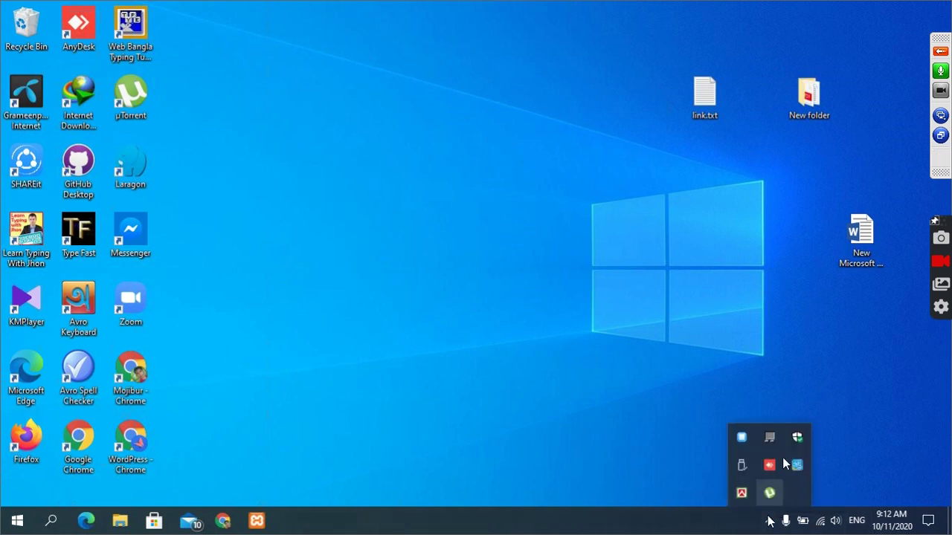
pyautogui.click(742, 439)
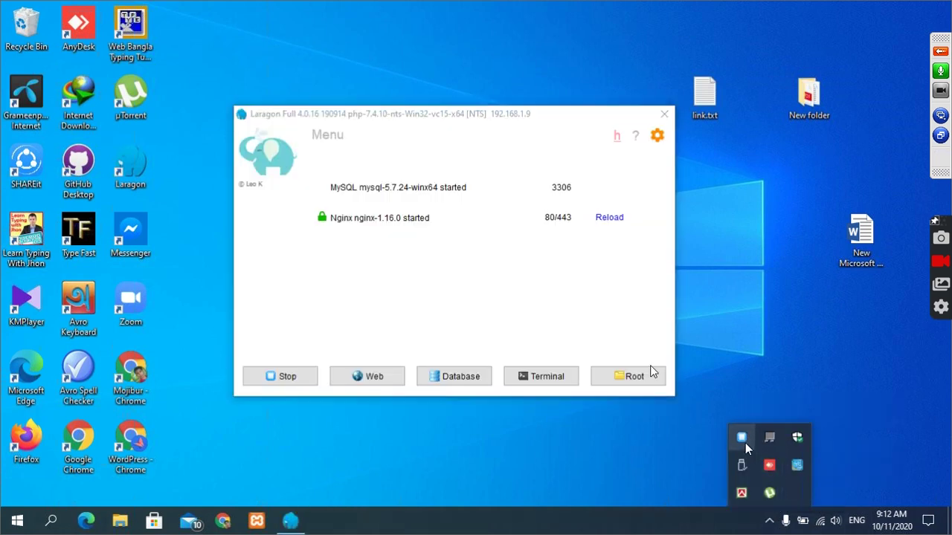
pyautogui.click(655, 138)
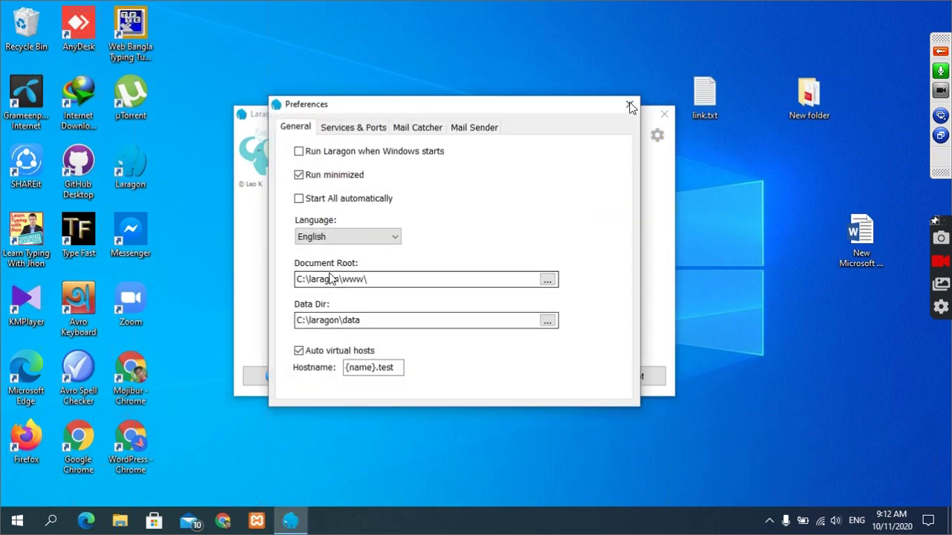
pyautogui.click(367, 130)
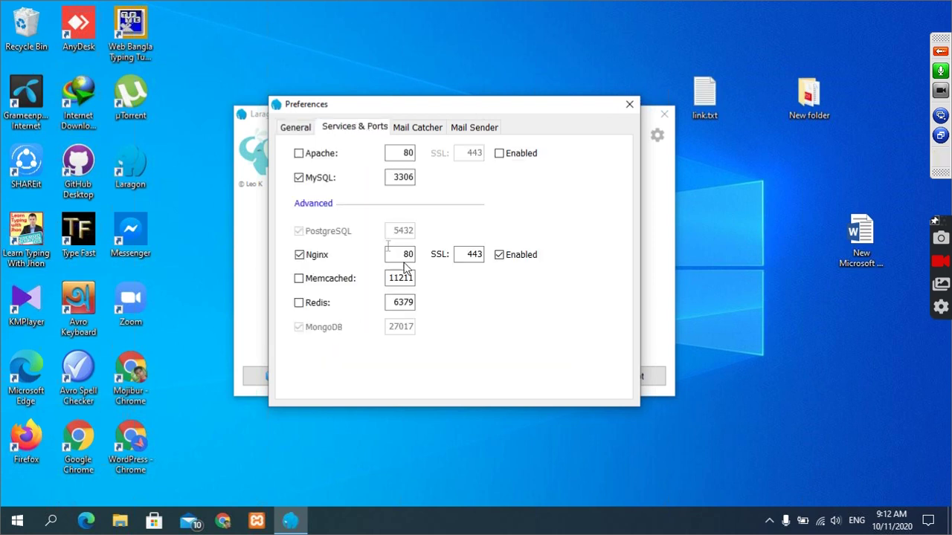
pyautogui.click(630, 104)
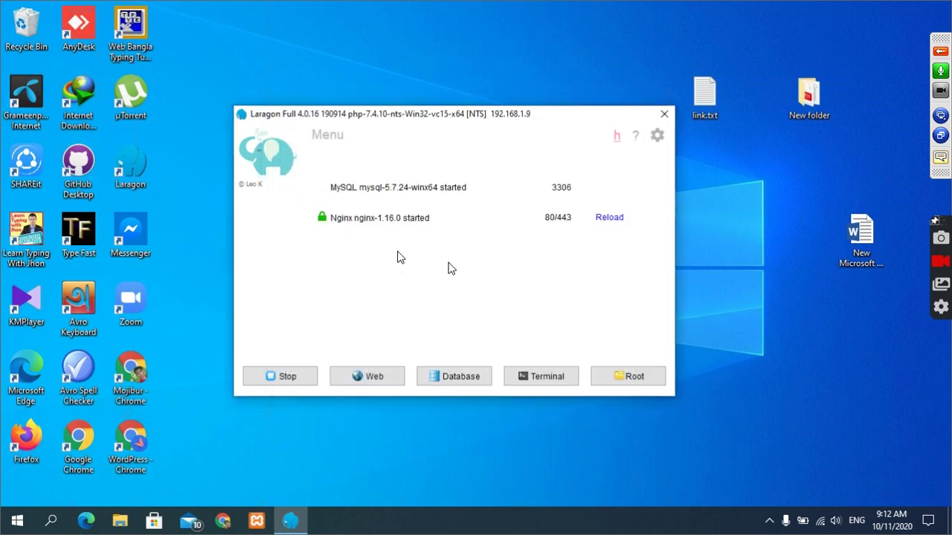
# - Open Laragon's terminal in C:\laragon\www and run laravel new blog
pyautogui.click(539, 376)
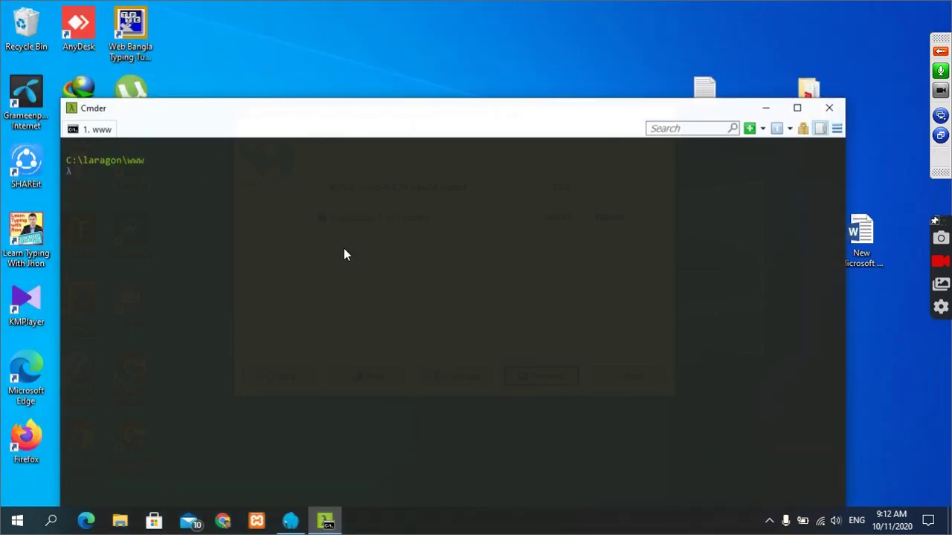
pyautogui.write('ravel')
pyautogui.press('BackSpace')
pyautogui.press('BackSpace')
pyautogui.press('BackSpace')
pyautogui.write('ravel new bl')
pyautogui.press('Return')
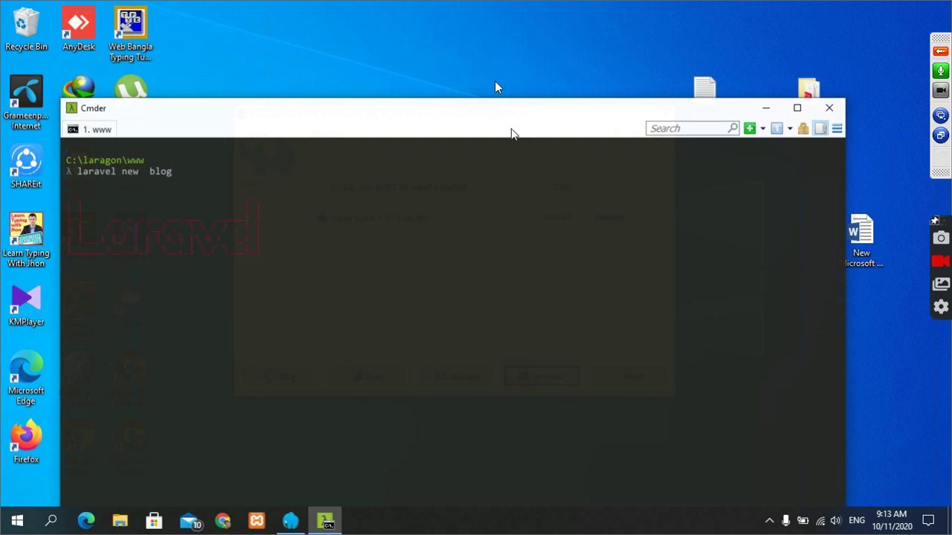
# - Move the Cmder window higher on the desktop and review the earlier package output of the blog installation
pyautogui.moveTo(483, 122); pyautogui.dragTo(513, 38)
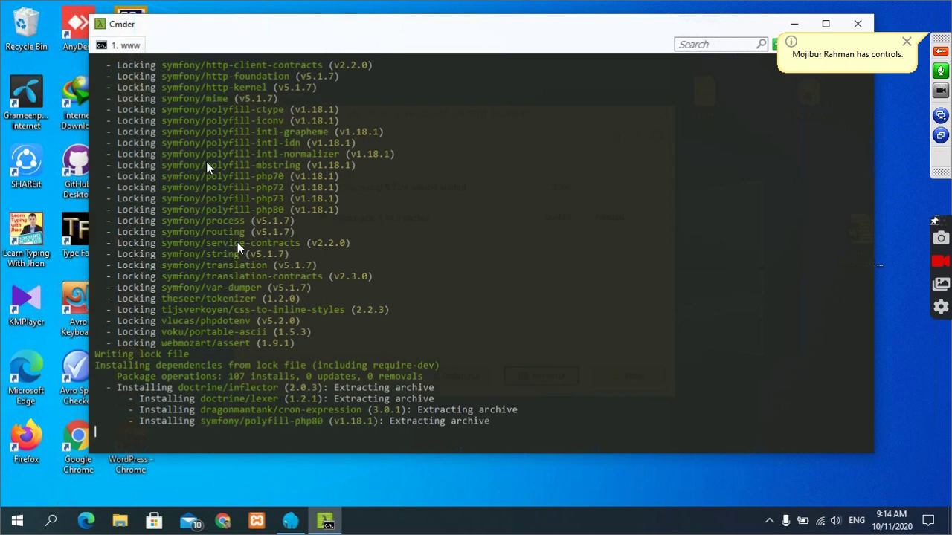
pyautogui.scroll(2, 209, 165)
pyautogui.scroll(8, 203, 165)
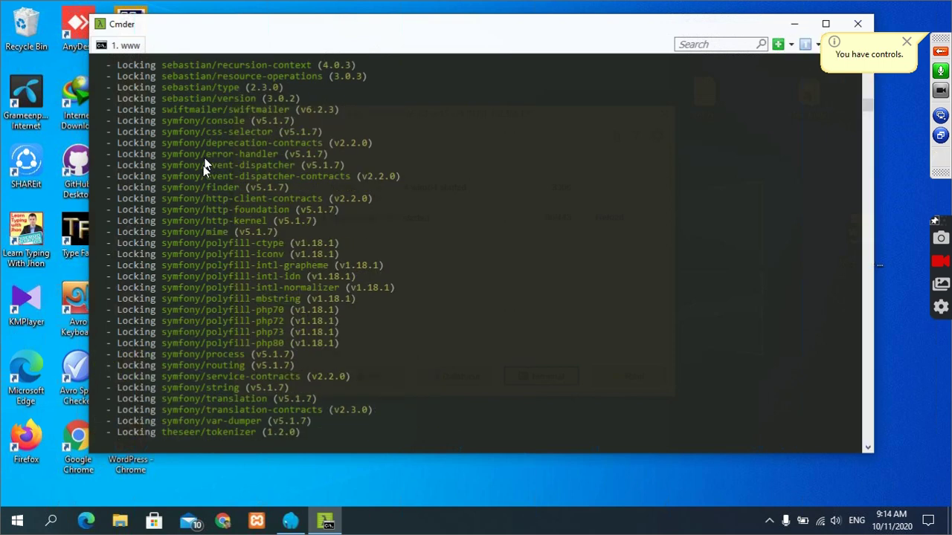
# - Look through the locked package list and the package installation progress of the blog project in Cmder
pyautogui.scroll(16, 196, 162)
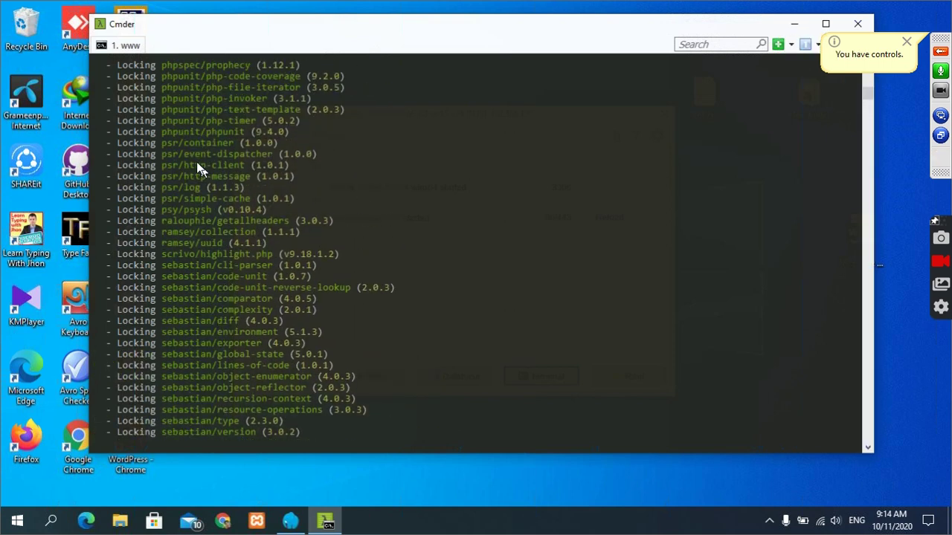
pyautogui.scroll(1, 196, 161)
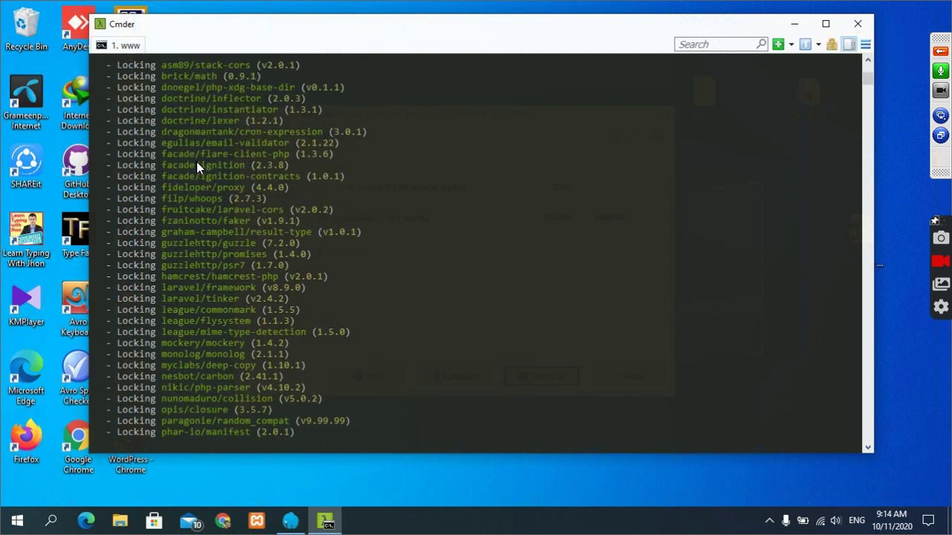
pyautogui.scroll(6, 203, 162)
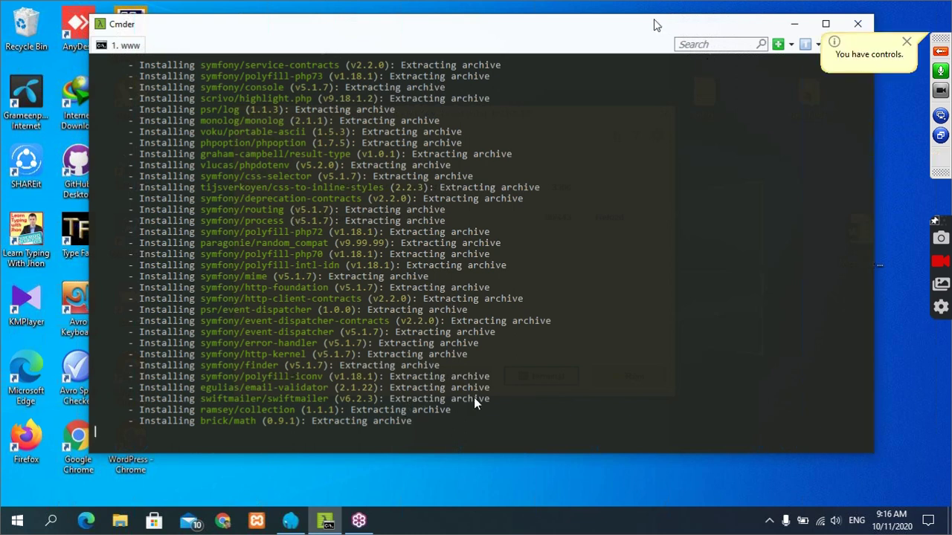
pyautogui.scroll(-2, 544, 412)
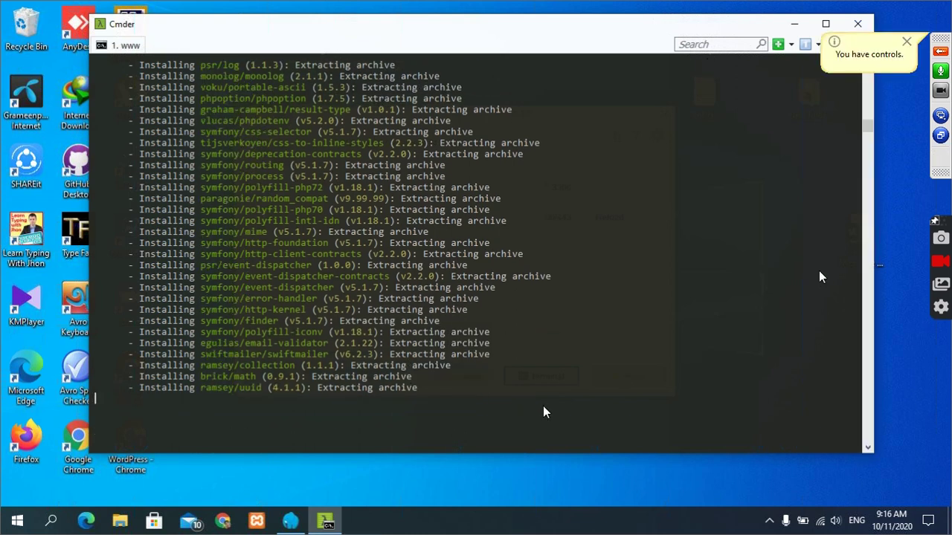
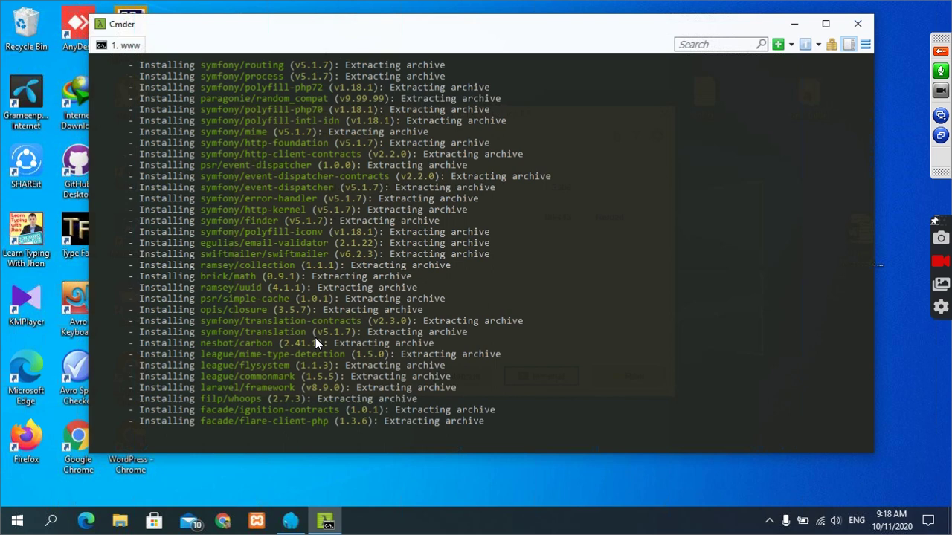
# - Switch to Chrome, search Google for laravel and open the official Laravel website
pyautogui.click(228, 526)
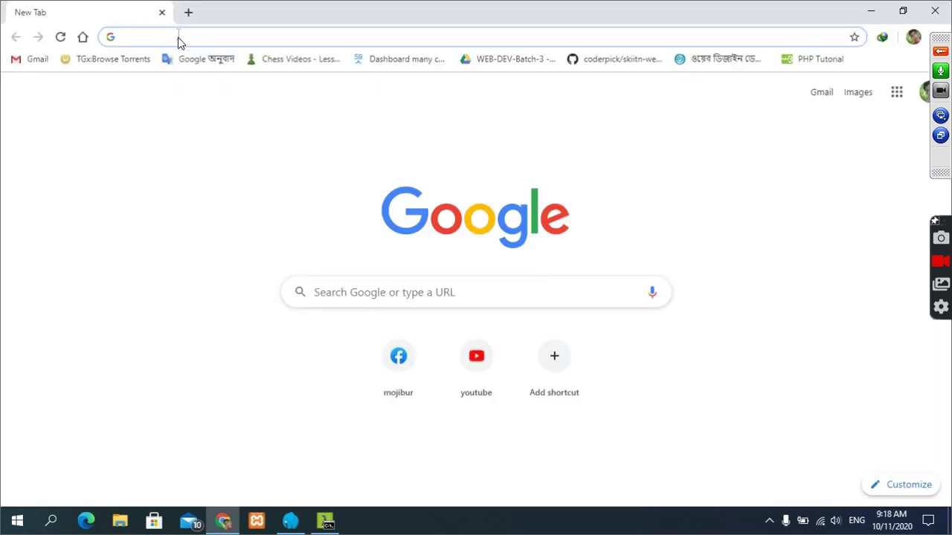
pyautogui.write('la')
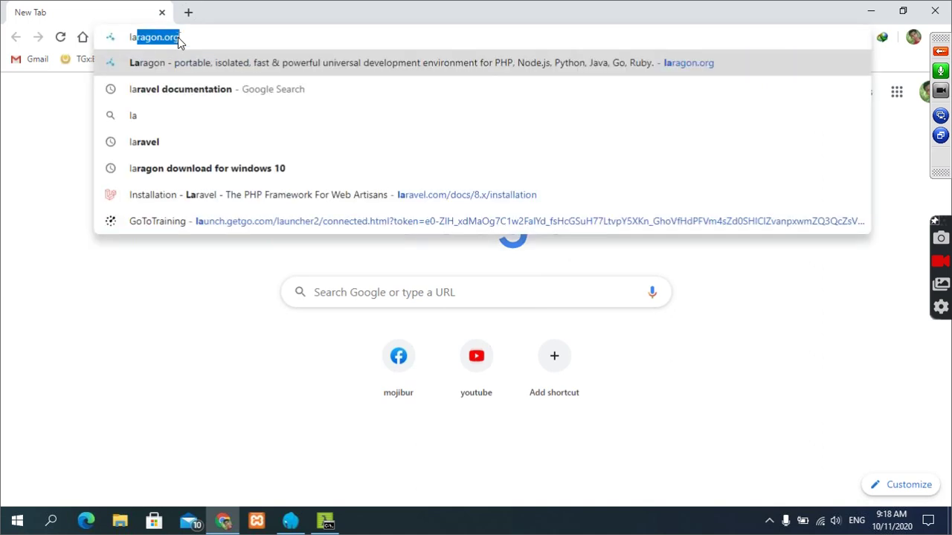
pyautogui.write('rave')
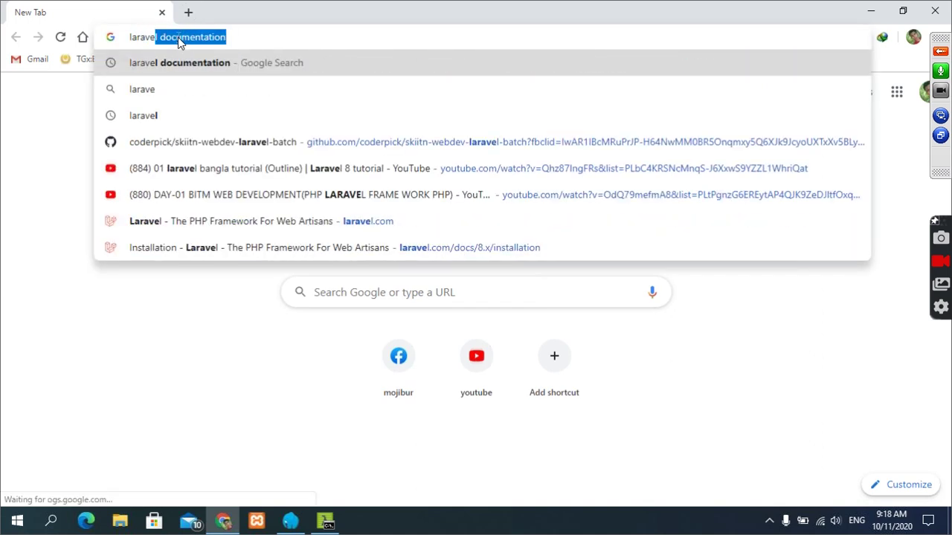
pyautogui.write('l')
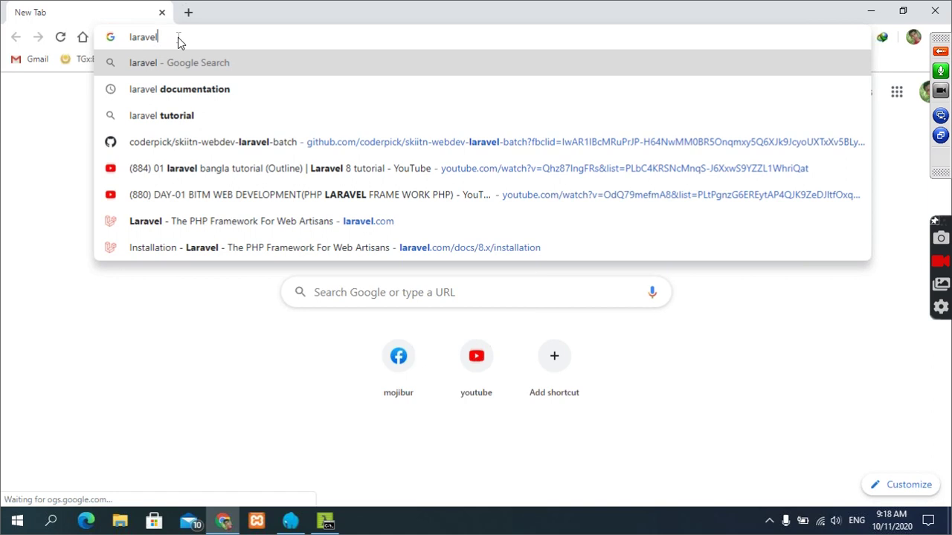
pyautogui.press('Return')
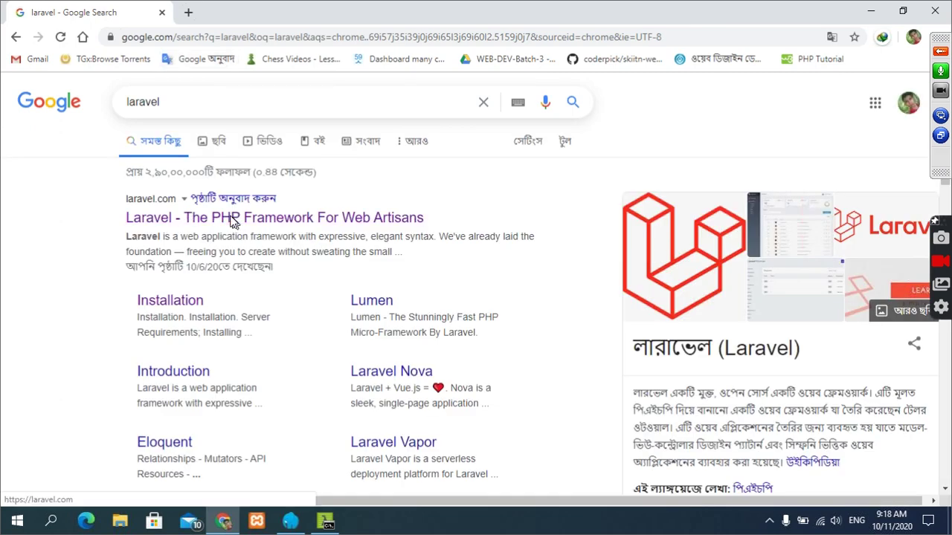
pyautogui.click(230, 219)
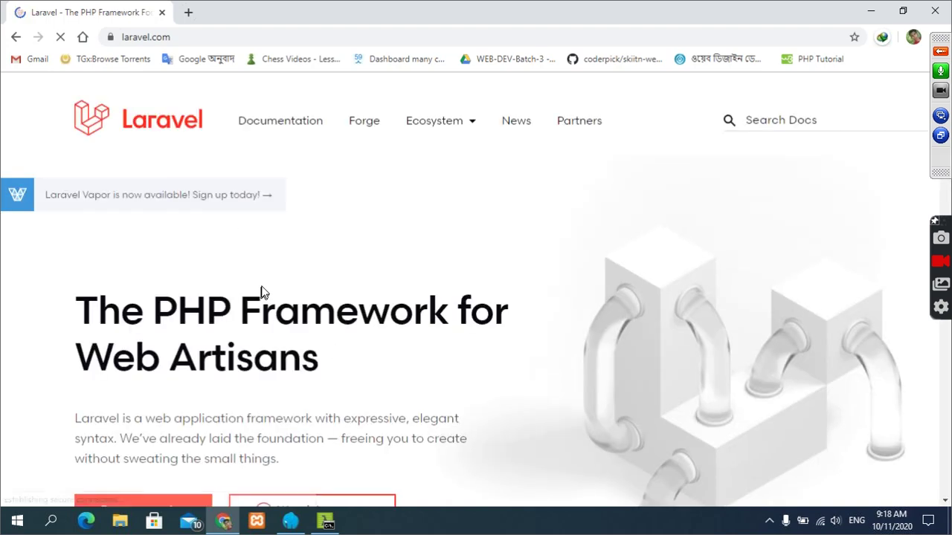
# - Open the Laravel 8.x documentation from the website's home page
pyautogui.scroll(-5, 345, 372)
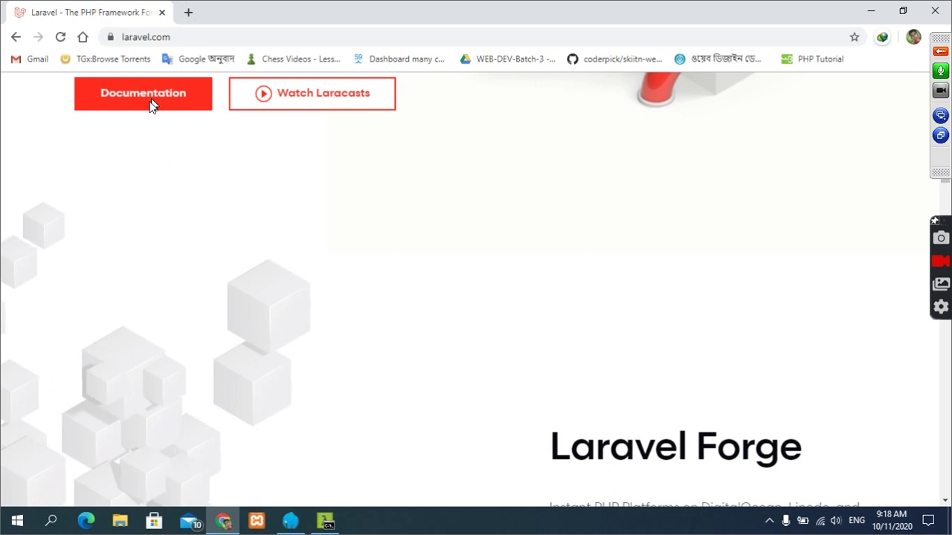
pyautogui.scroll(2, 149, 107)
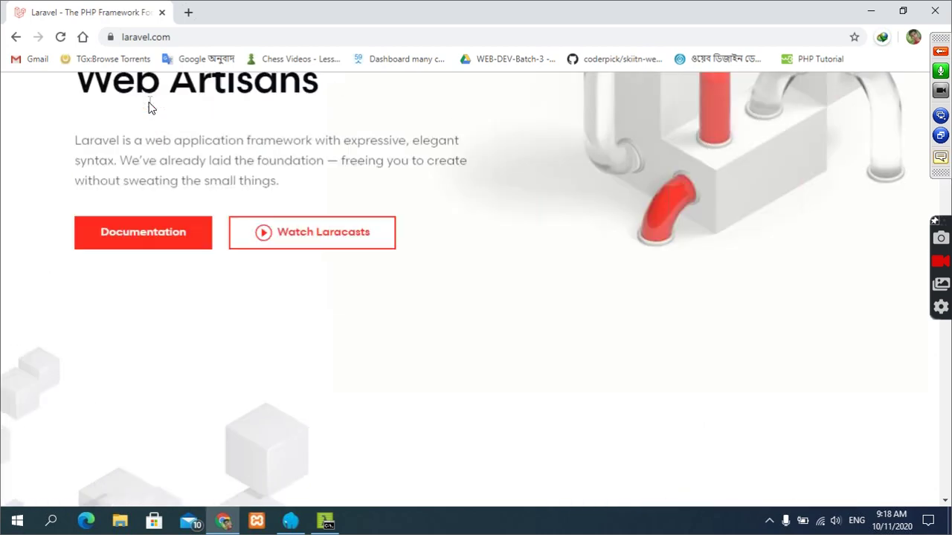
pyautogui.click(140, 235)
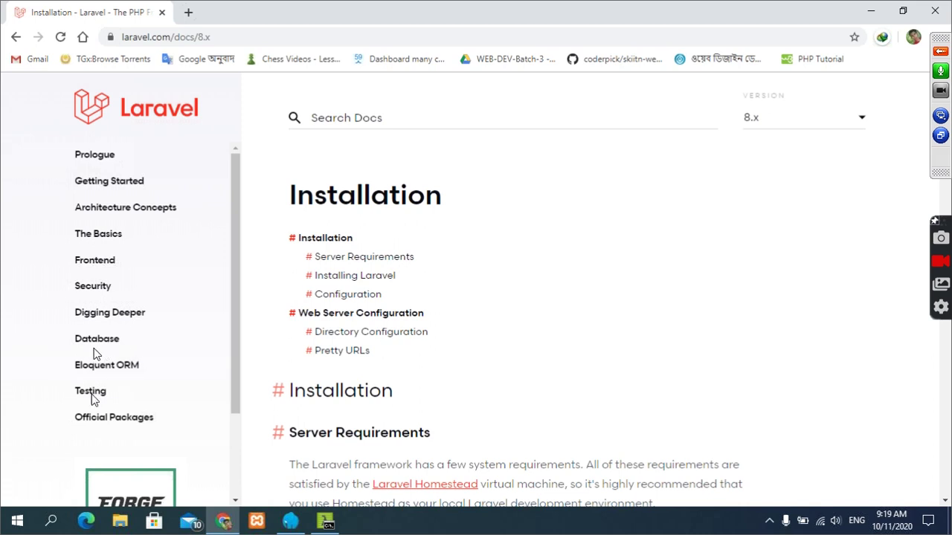
# - Expand the Official Packages section of the documentation contents and look through its packages from Cashier to Telescope
pyautogui.click(123, 421)
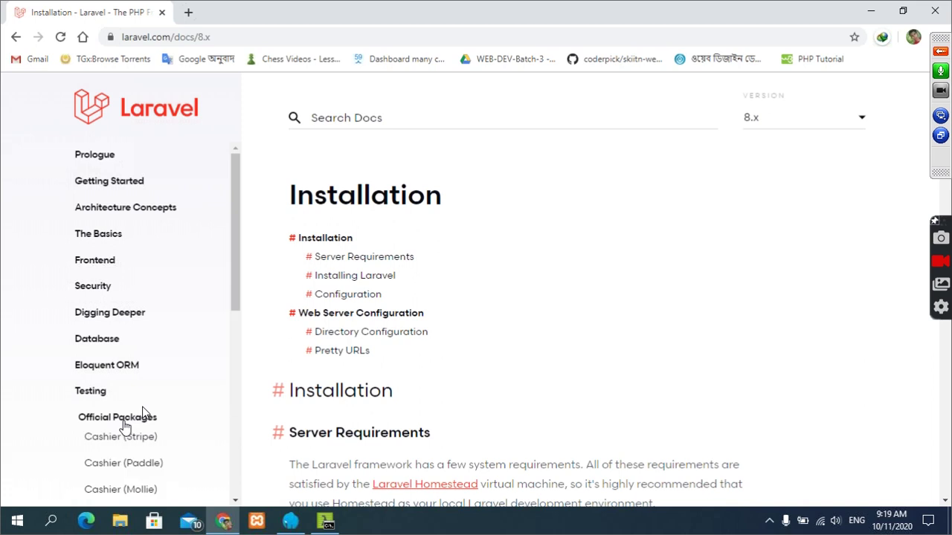
pyautogui.scroll(-3, 145, 405)
pyautogui.scroll(-1, 145, 408)
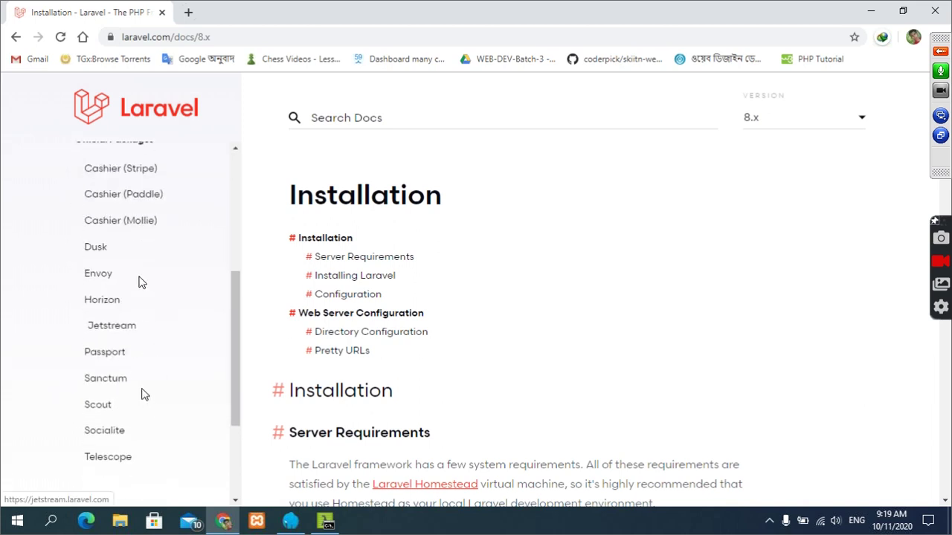
pyautogui.scroll(1, 136, 239)
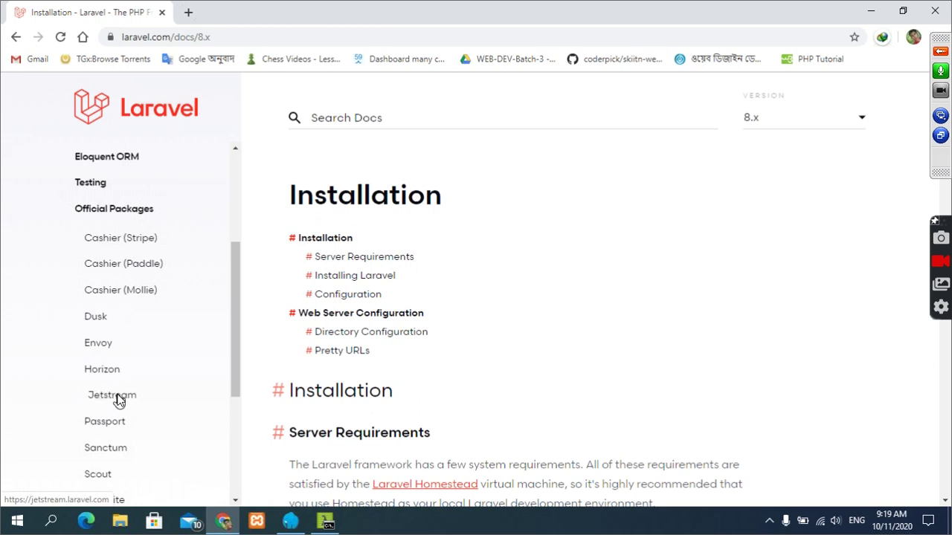
pyautogui.scroll(-1, 129, 390)
pyautogui.scroll(-1, 132, 338)
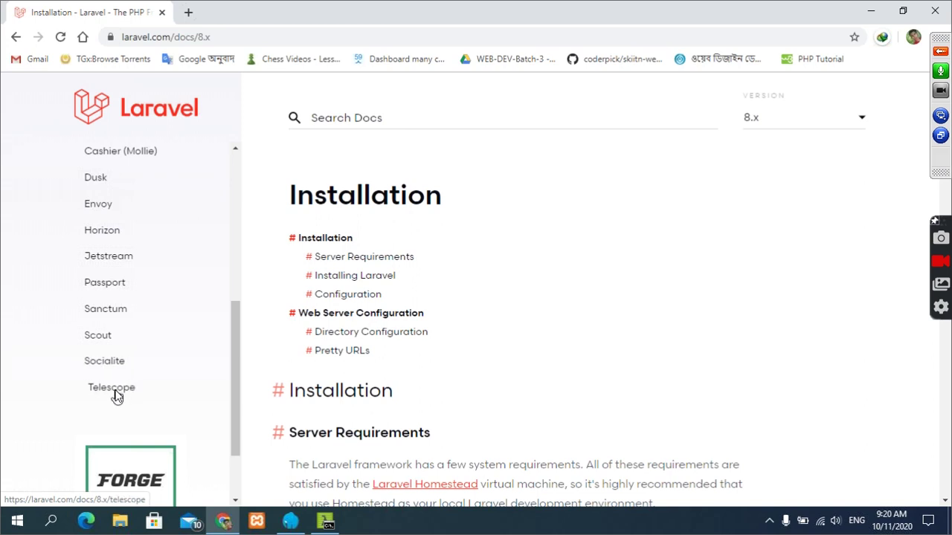
pyautogui.scroll(3, 115, 397)
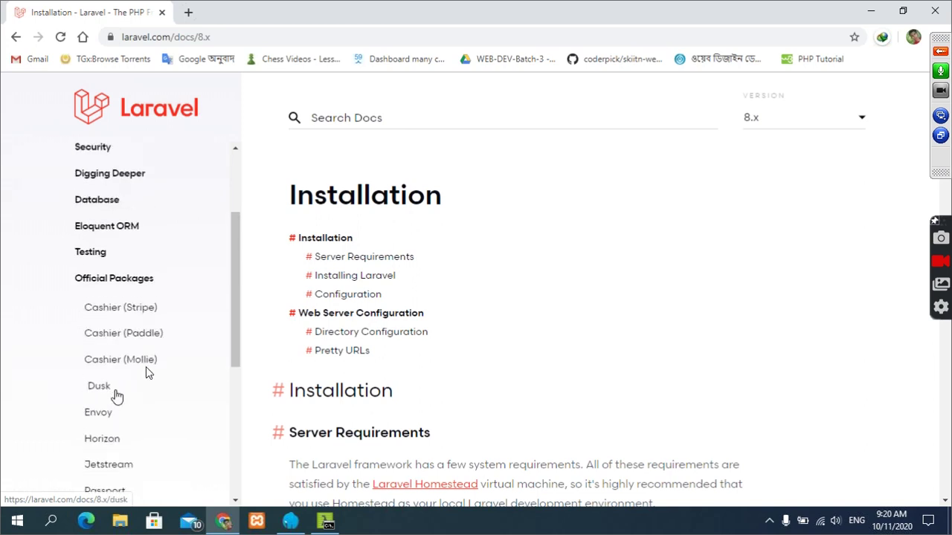
pyautogui.scroll(2, 121, 218)
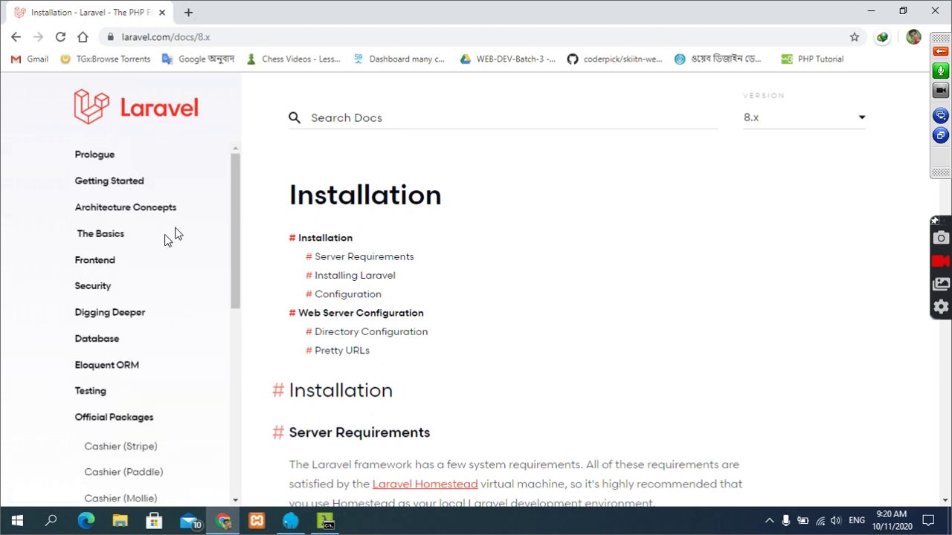
# - Review the topics in the Getting Started, Architecture Concepts and The Basics sections of the documentation contents
pyautogui.click(122, 182)
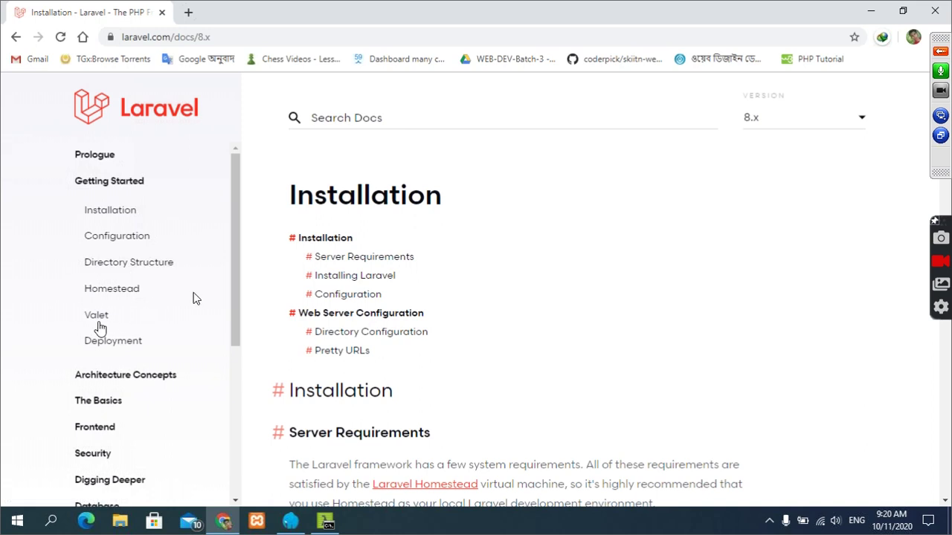
pyautogui.click(141, 381)
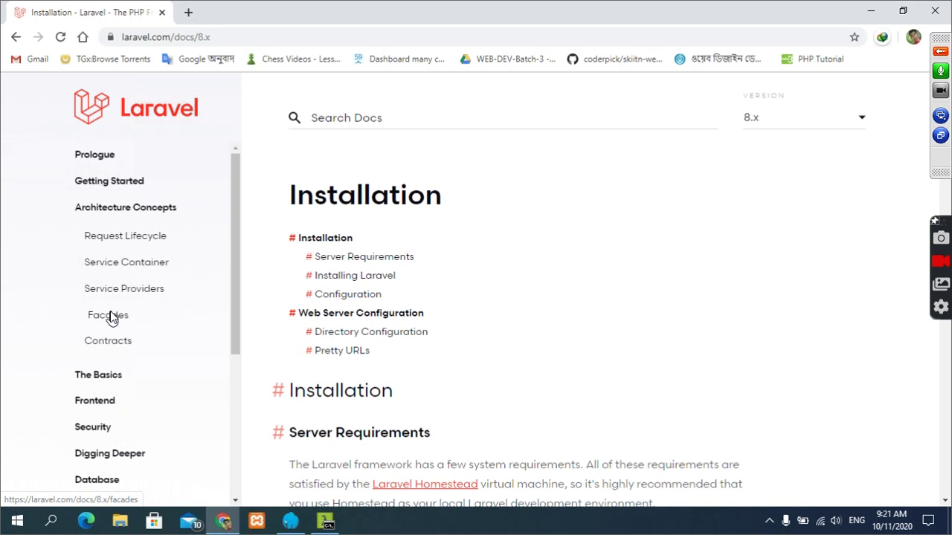
pyautogui.click(109, 376)
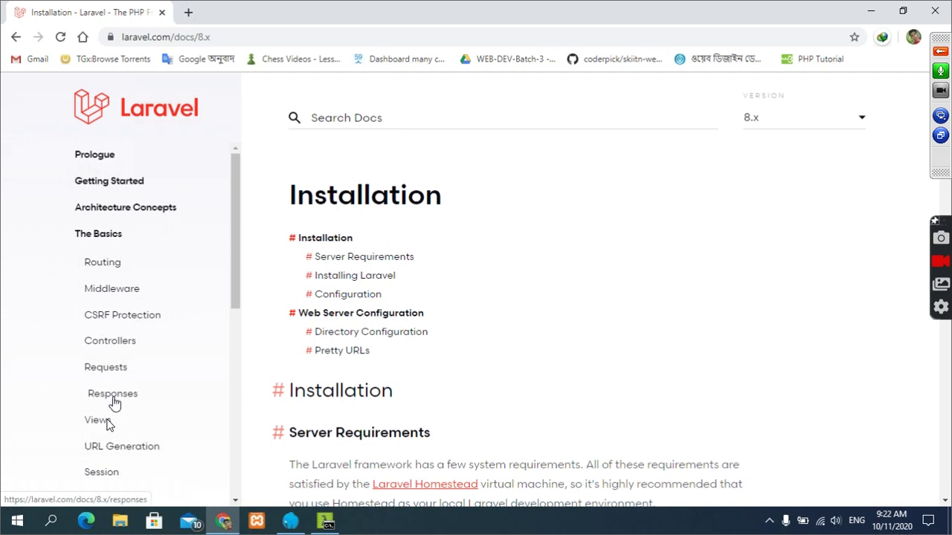
pyautogui.scroll(-1, 114, 405)
pyautogui.scroll(-2, 149, 439)
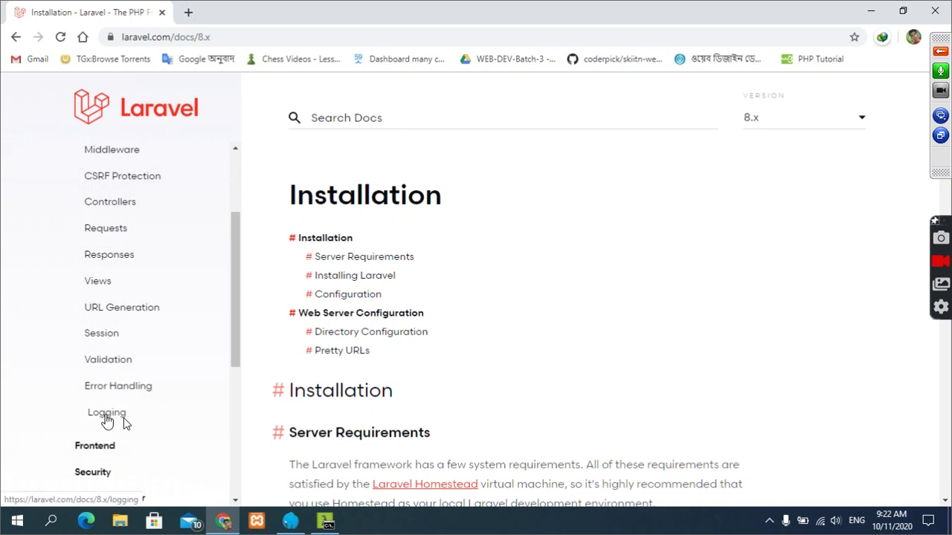
pyautogui.scroll(-3, 126, 424)
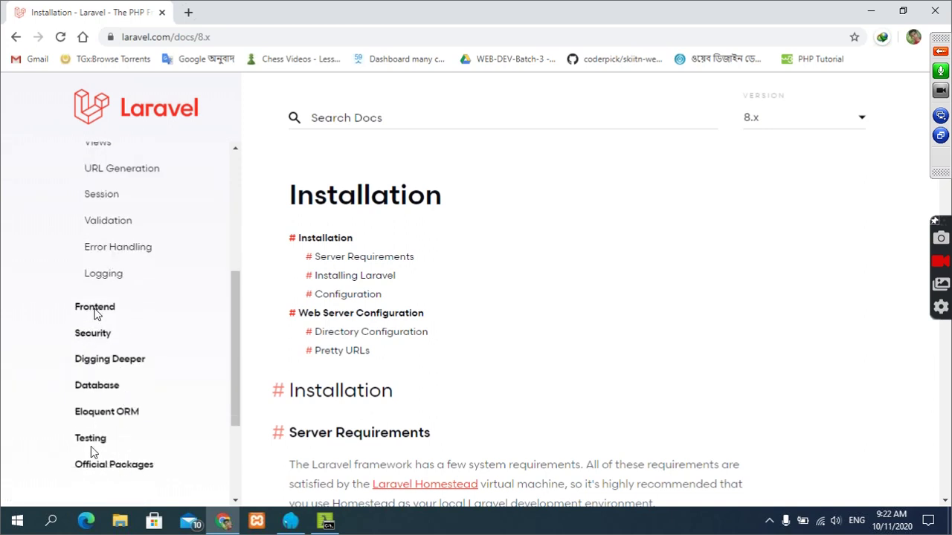
# - Review the topics in the Frontend and Security sections of the documentation contents
pyautogui.scroll(-3, 94, 313)
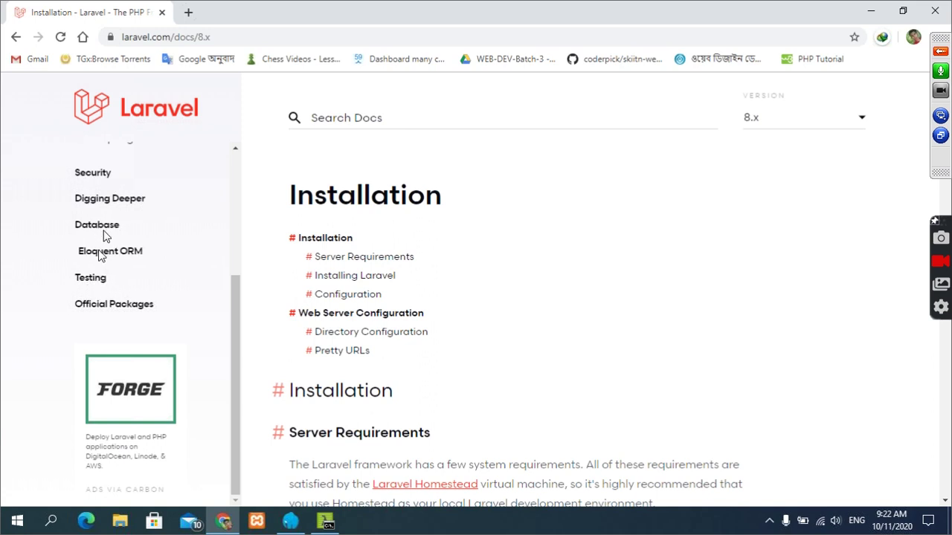
pyautogui.scroll(2, 105, 225)
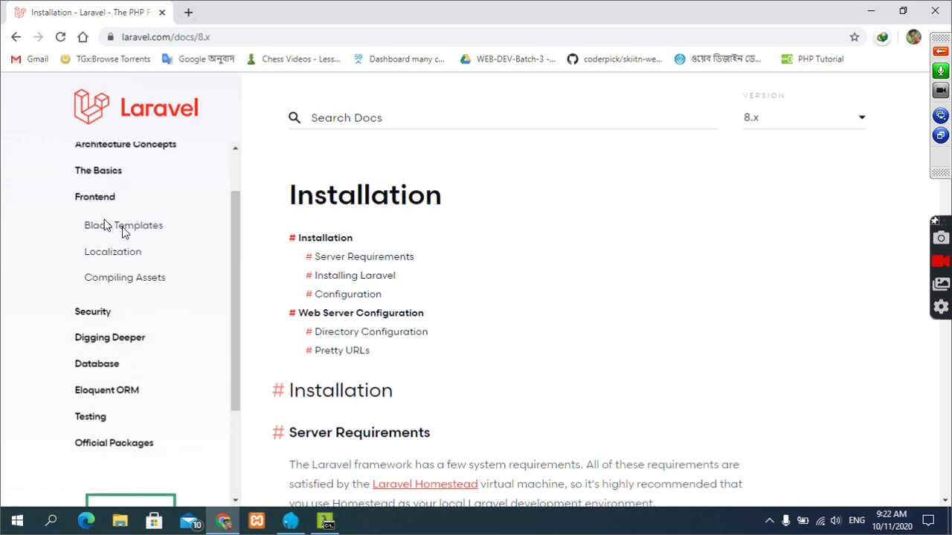
pyautogui.scroll(1, 102, 223)
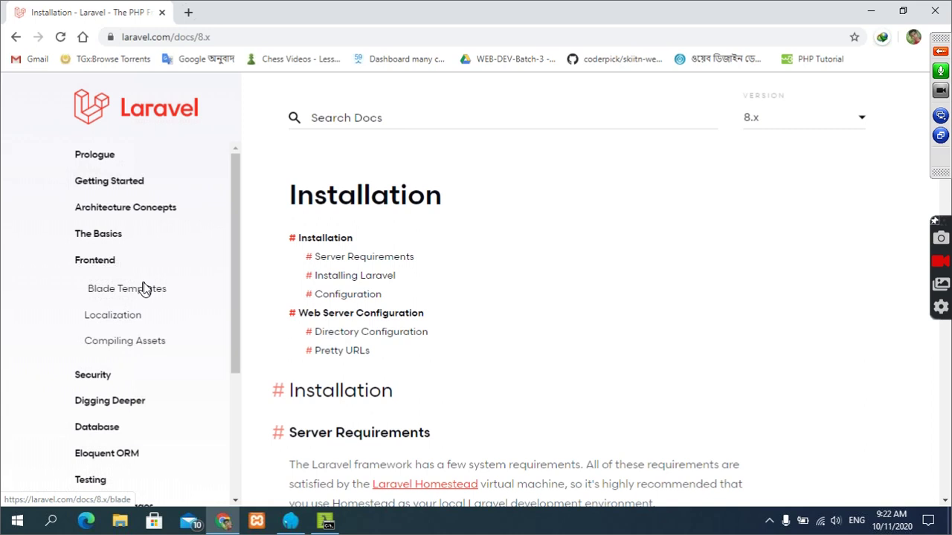
pyautogui.click(97, 377)
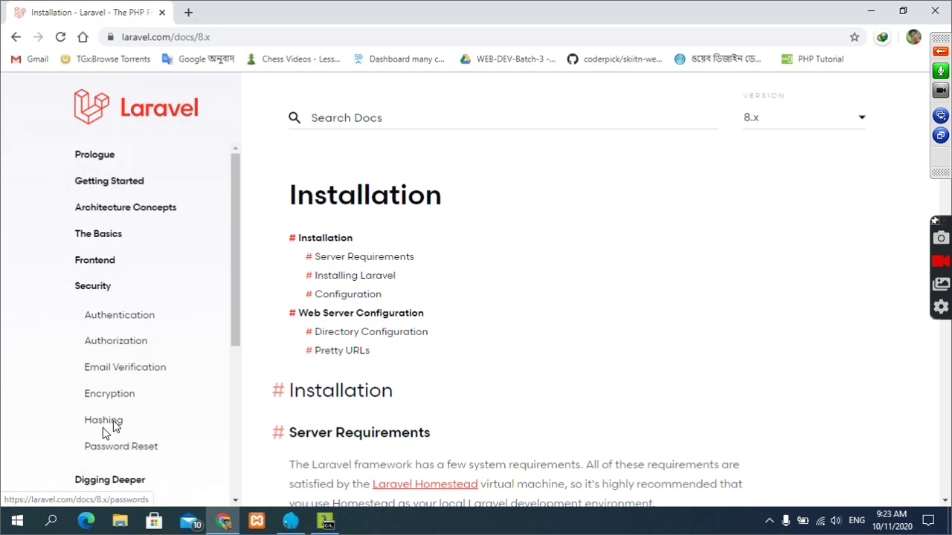
pyautogui.scroll(-2, 107, 427)
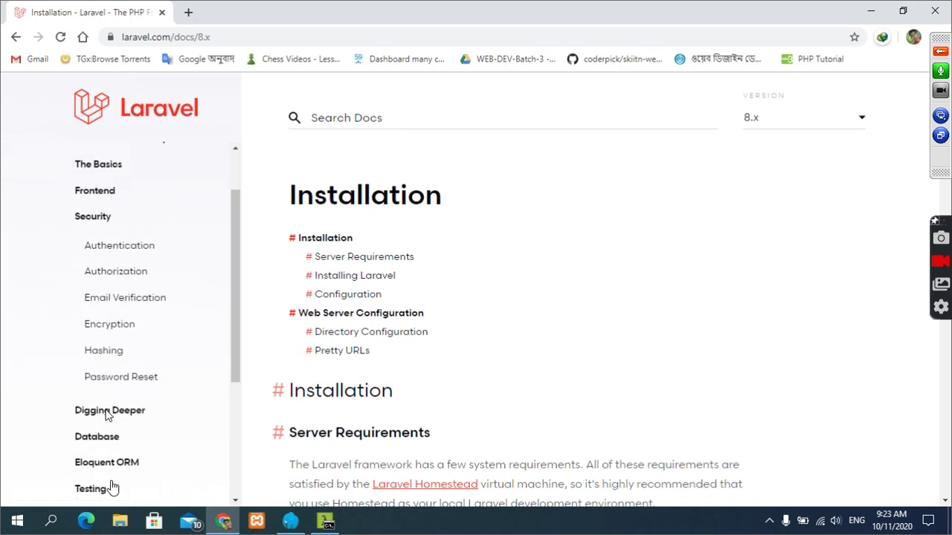
# - Review the topics in the Digging Deeper and Database sections of the documentation contents
pyautogui.click(106, 413)
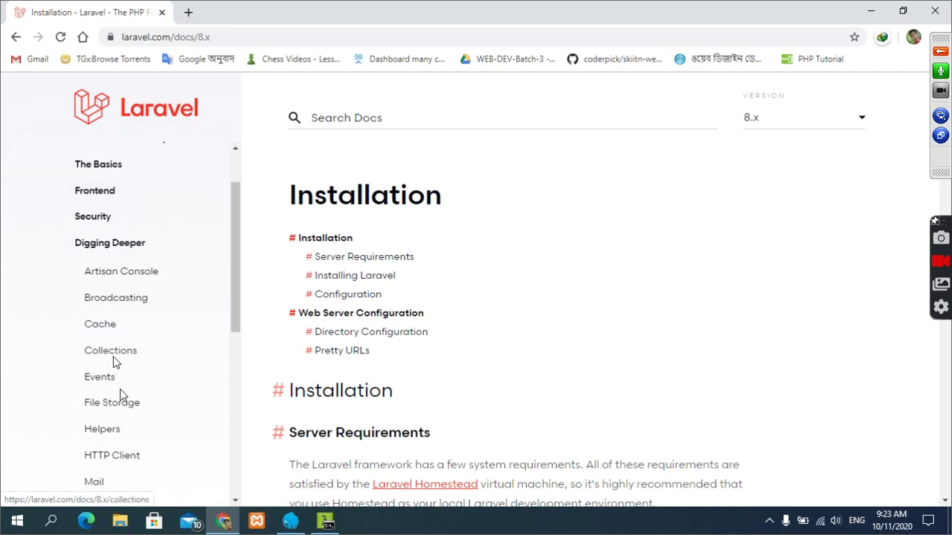
pyautogui.scroll(-3, 128, 415)
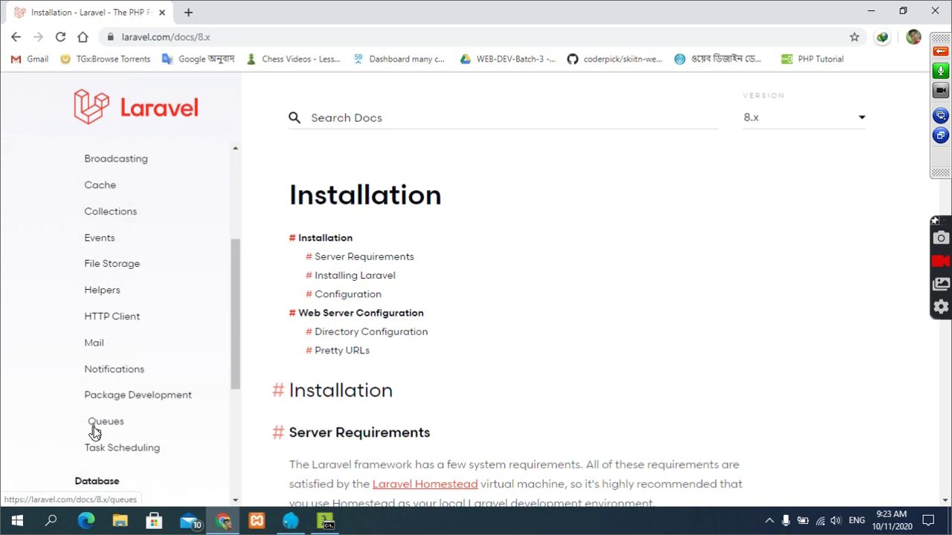
pyautogui.scroll(-1, 156, 428)
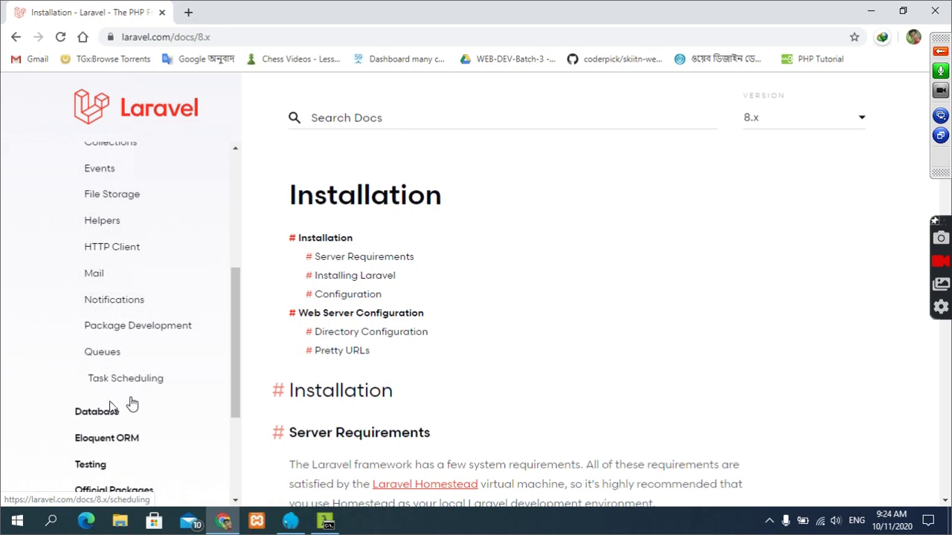
pyautogui.click(104, 413)
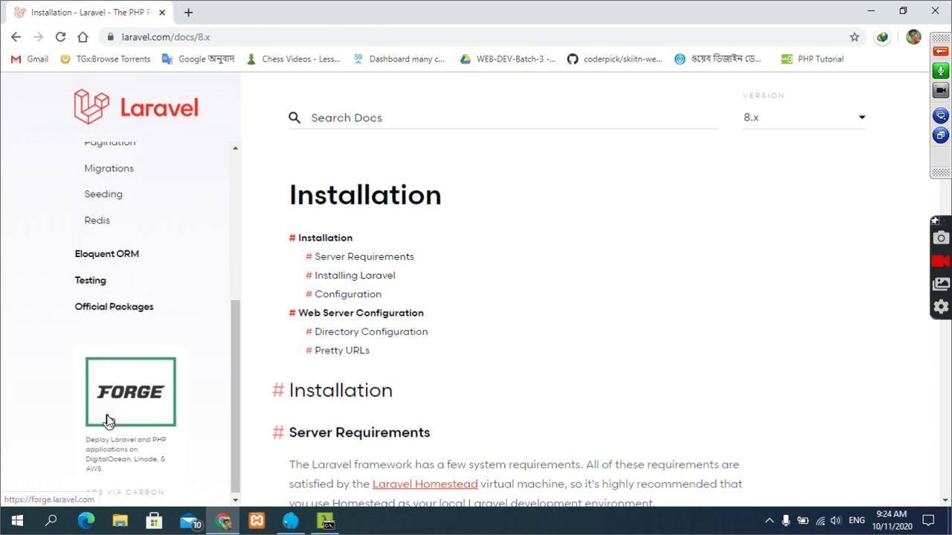
pyautogui.scroll(3, 127, 208)
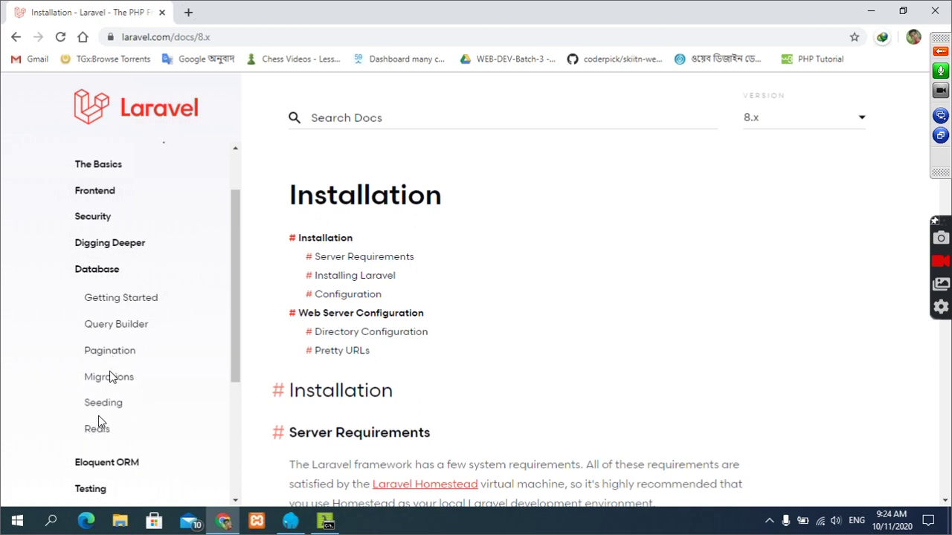
# - Review the topics in the Eloquent ORM and Testing sections of the documentation contents
pyautogui.scroll(-2, 119, 415)
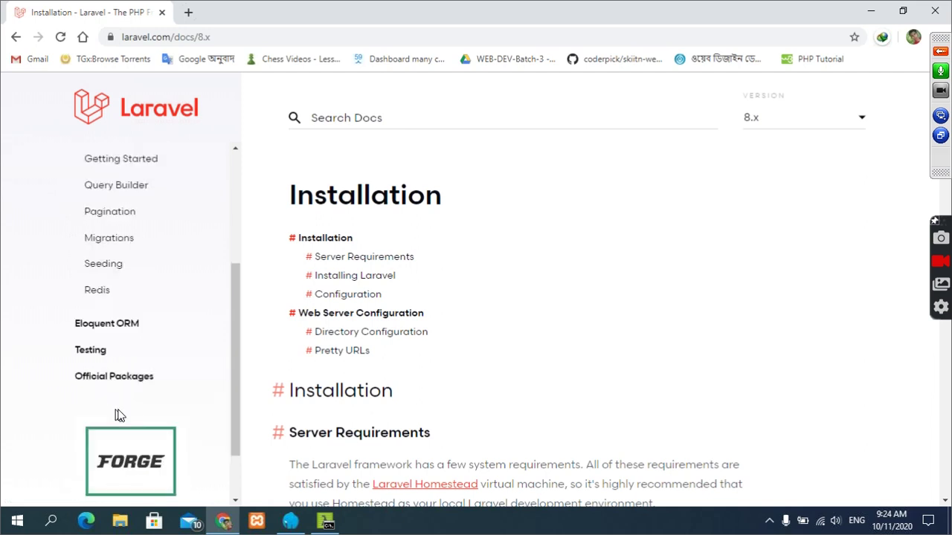
pyautogui.click(105, 325)
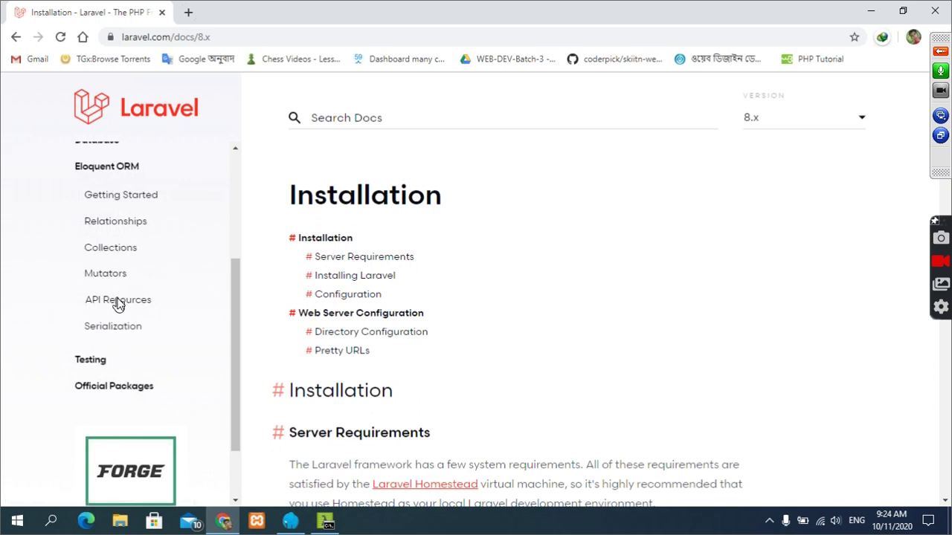
pyautogui.click(90, 361)
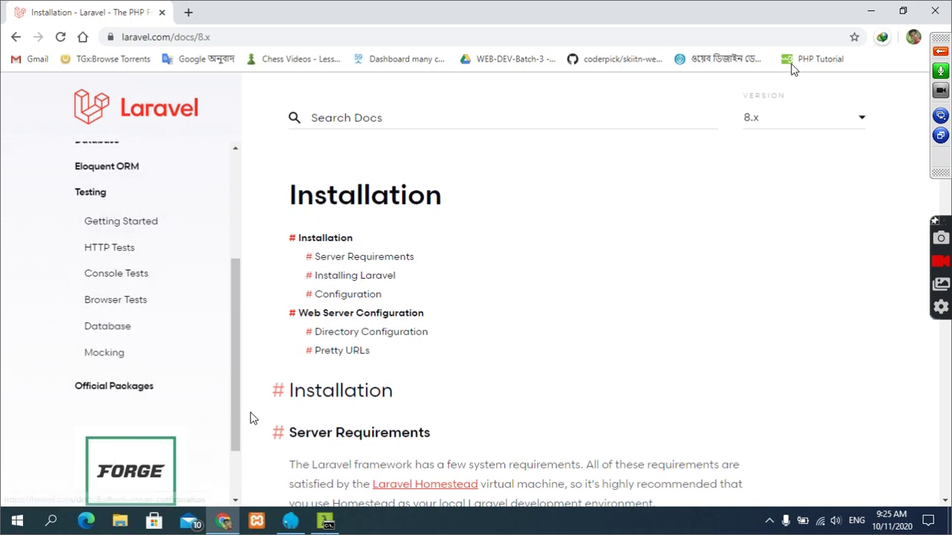
# - Minimize the browser, switch to Laragon and open the blog project from its www projects
pyautogui.click(871, 11)
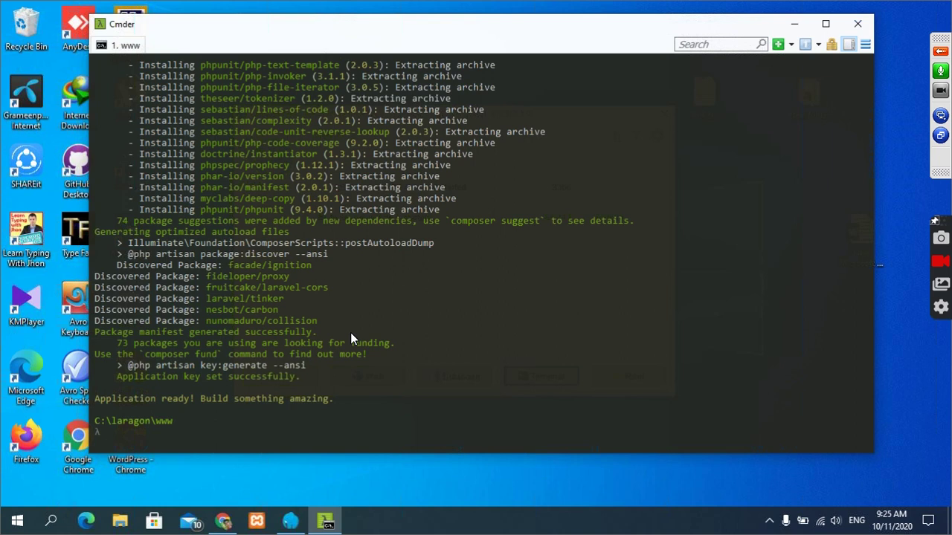
pyautogui.click(292, 523)
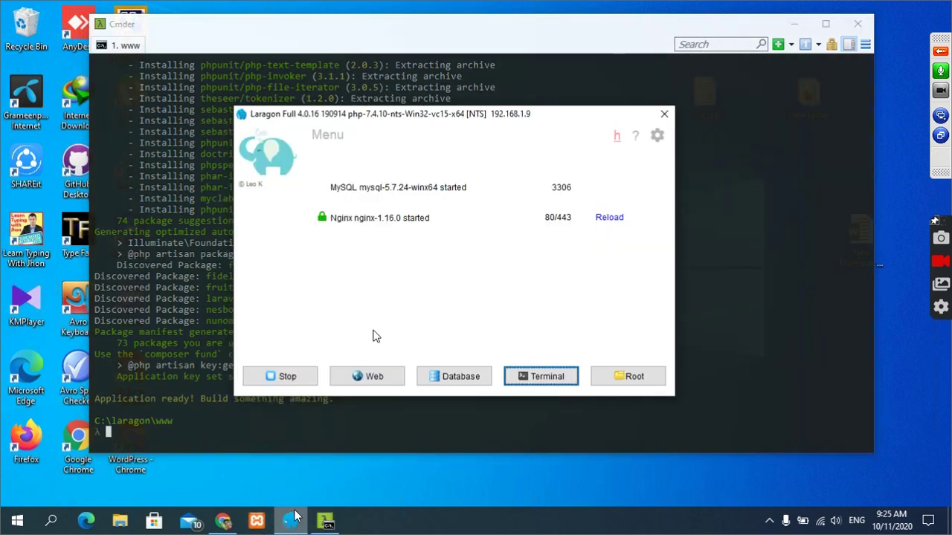
pyautogui.rightClick(375, 293)
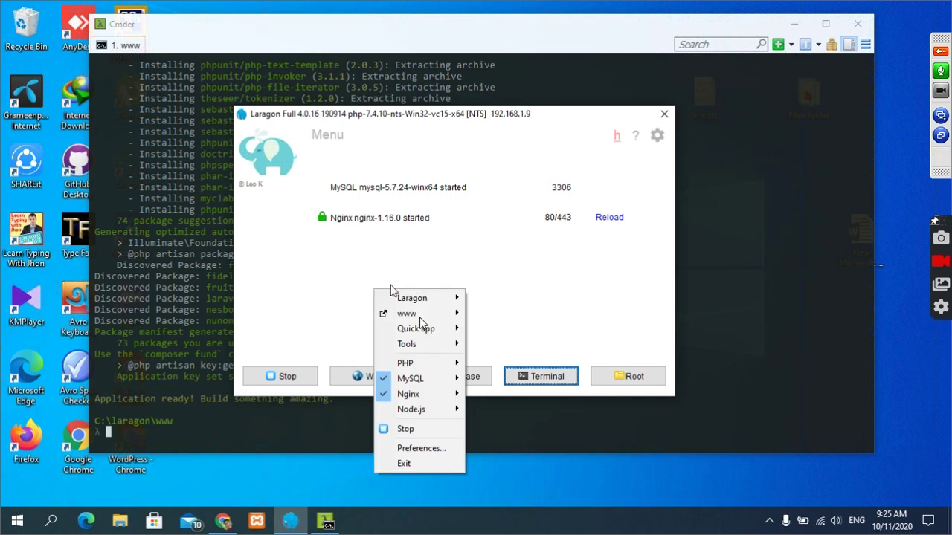
pyautogui.moveTo(418, 317)
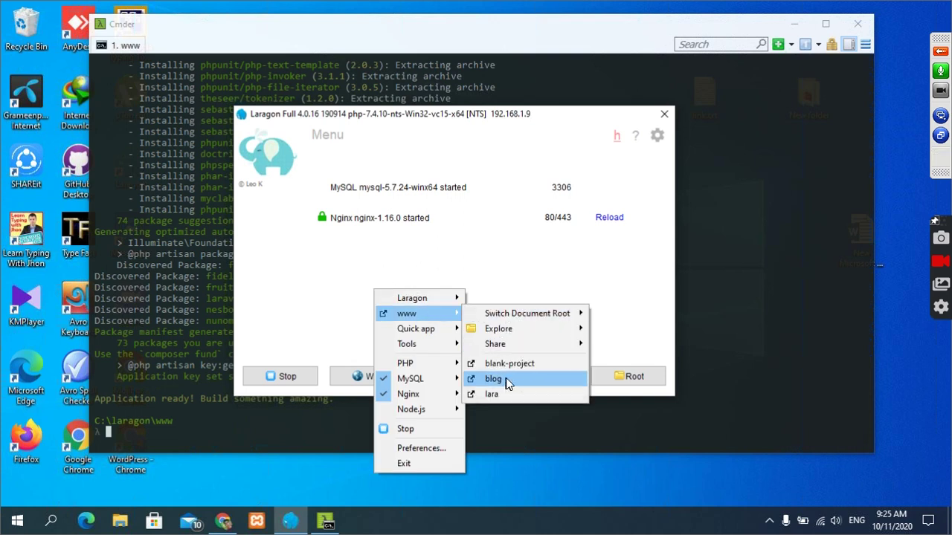
pyautogui.click(506, 378)
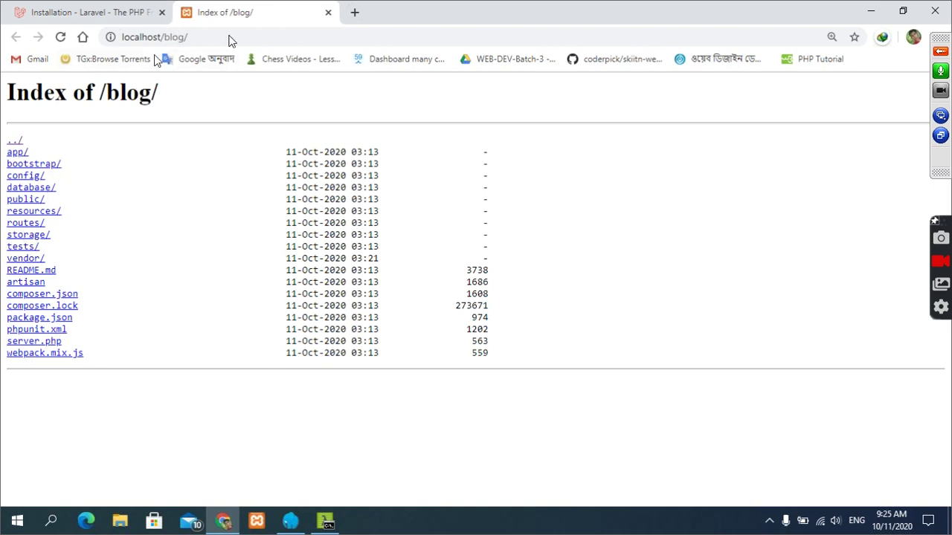
# - Close the hosts file in Notepad++, and stop and restart all Laragon services
pyautogui.click(290, 520)
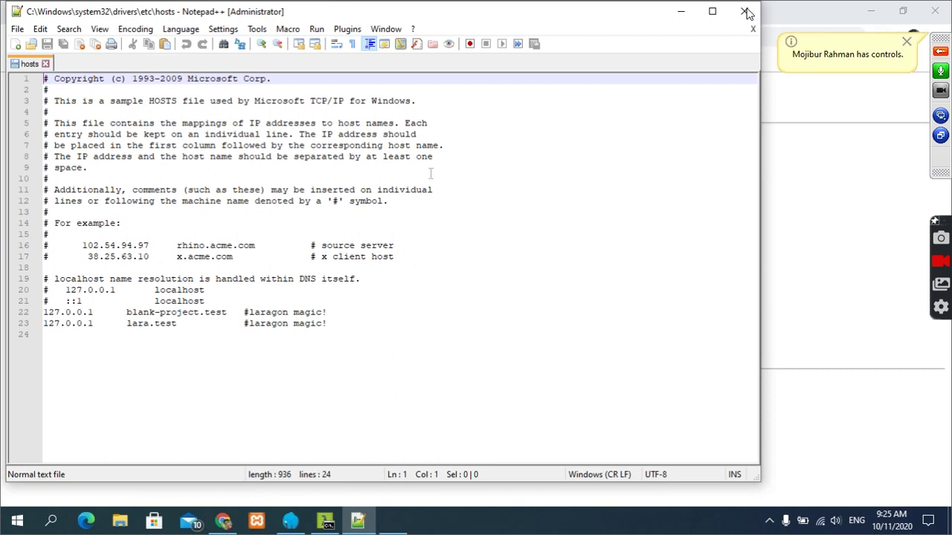
pyautogui.click(745, 12)
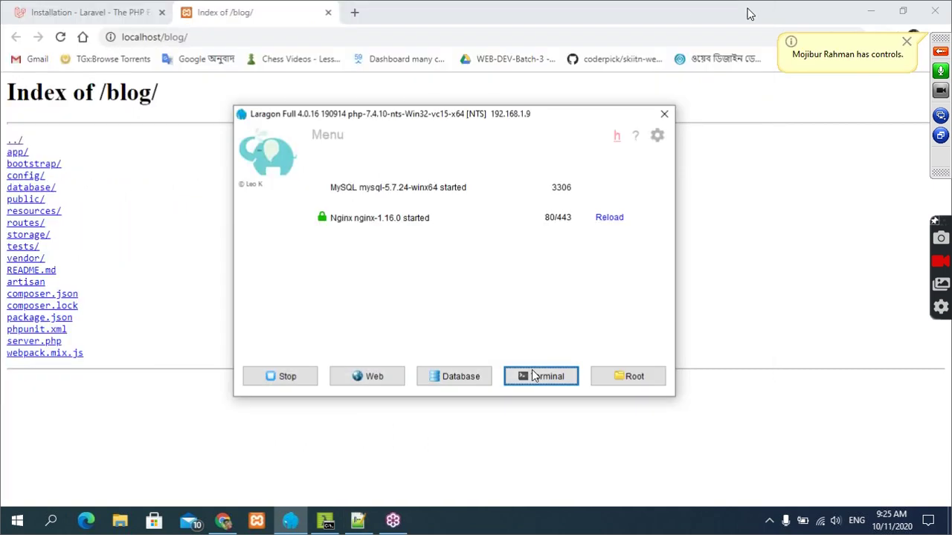
pyautogui.click(286, 377)
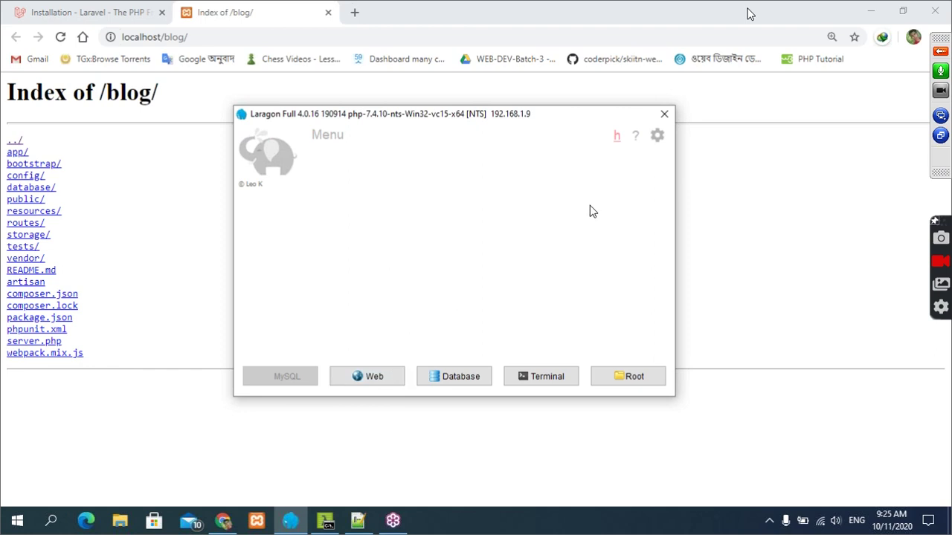
pyautogui.click(664, 116)
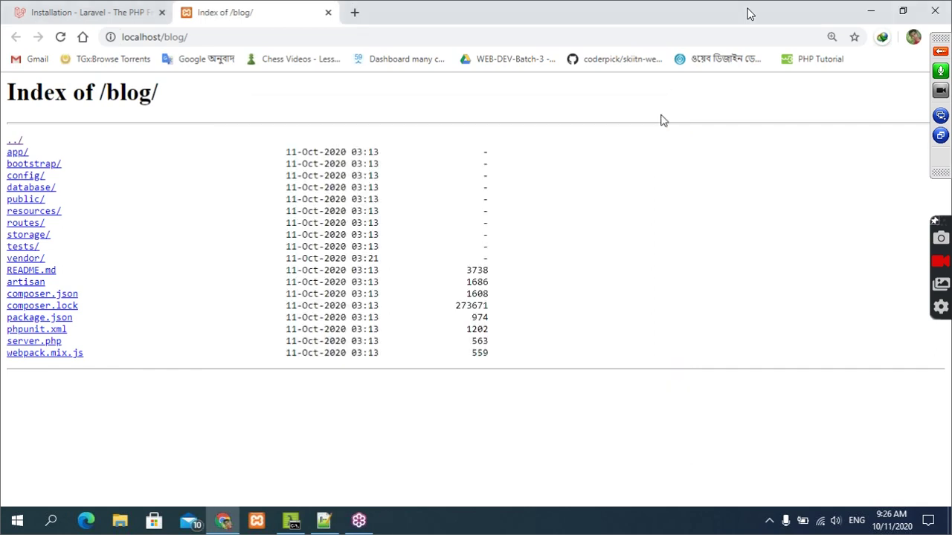
pyautogui.click(769, 520)
pyautogui.click(745, 438)
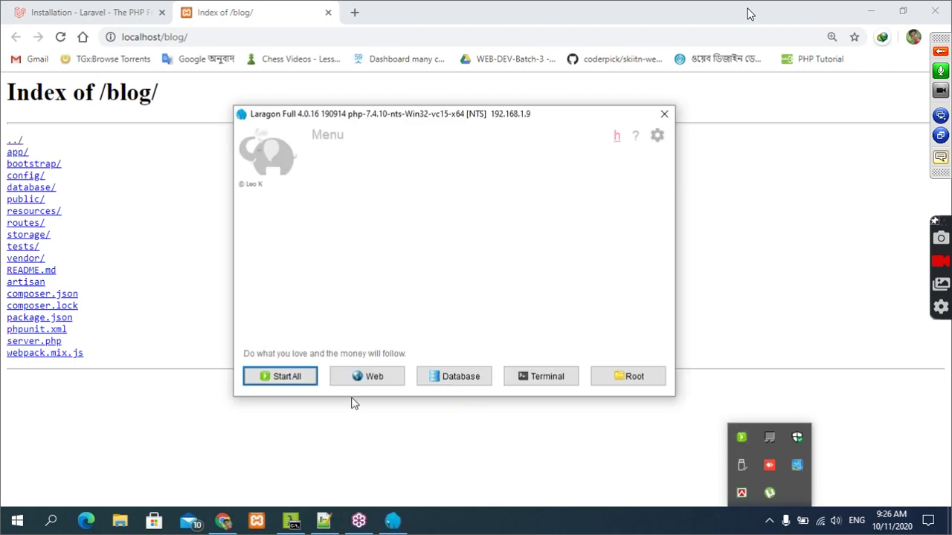
pyautogui.click(300, 379)
pyautogui.click(312, 431)
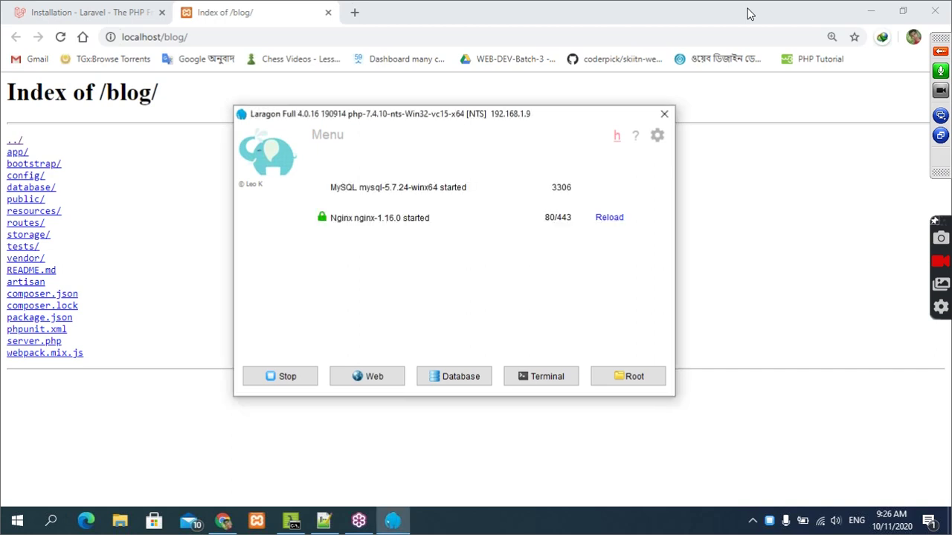
# - Reopen the blog project's site from Laragon's www projects to load it through its virtual host
pyautogui.rightClick(366, 273)
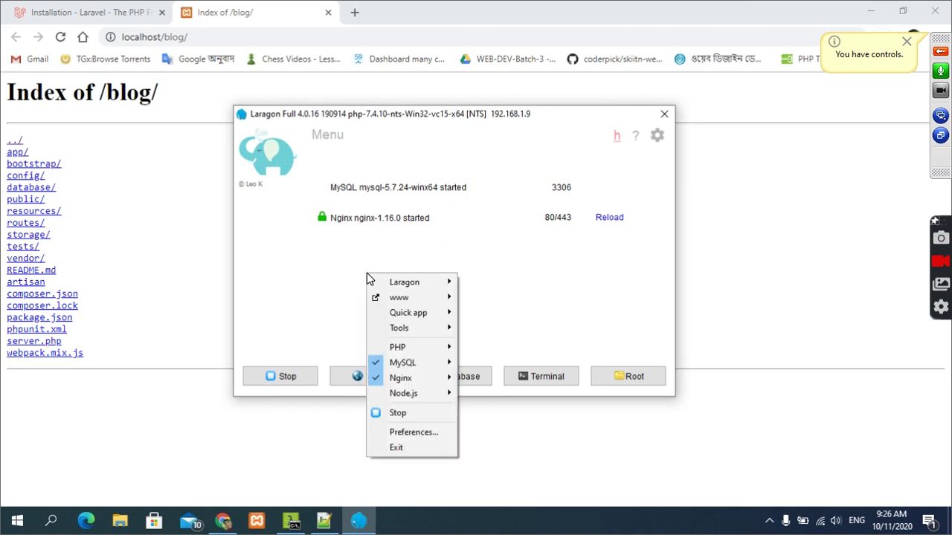
pyautogui.moveTo(436, 300)
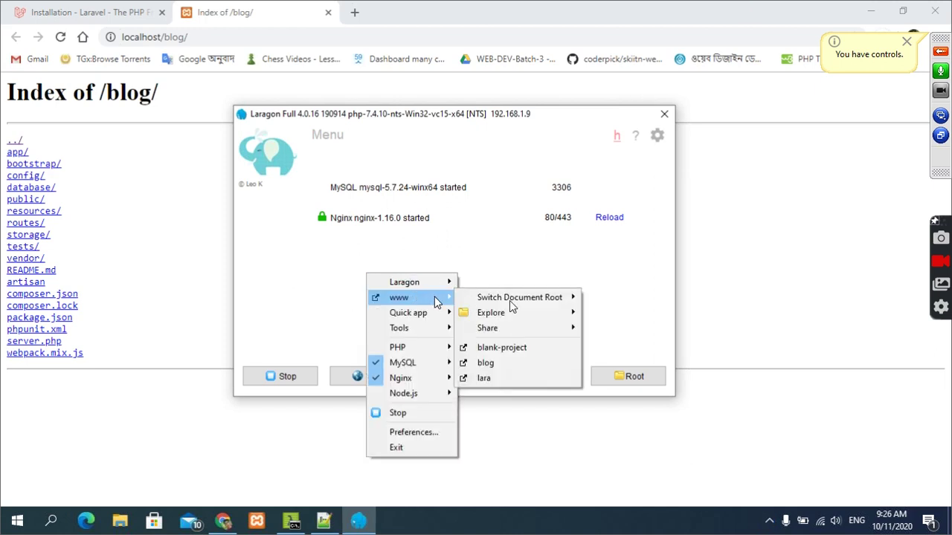
pyautogui.click(498, 364)
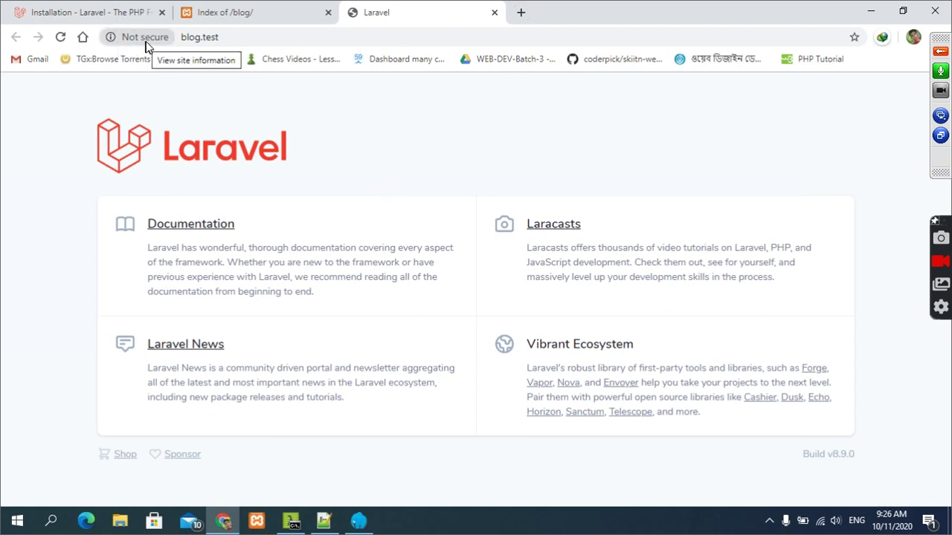
# - Switch to Laragon and set the hostname format for auto virtual hosts to {name}.dev in the preferences
pyautogui.click(364, 519)
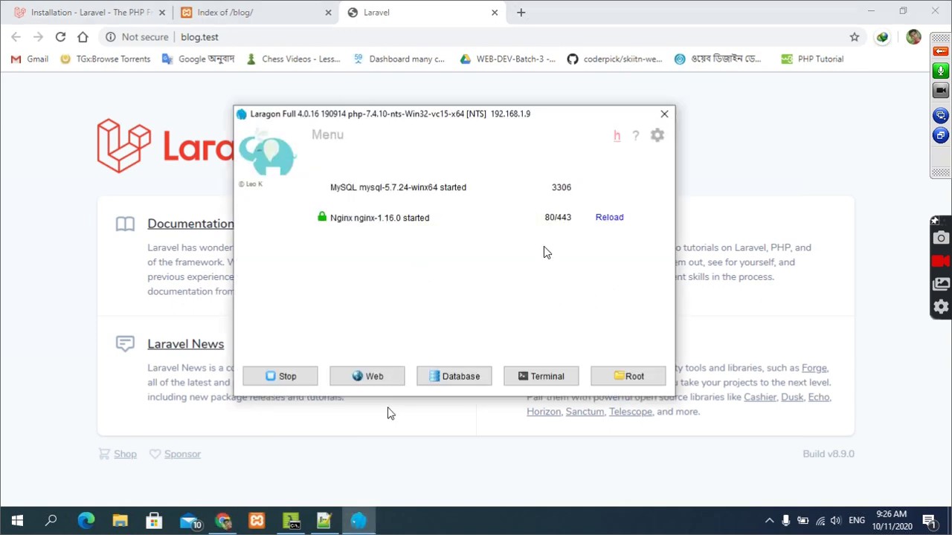
pyautogui.click(655, 137)
pyautogui.click(400, 369)
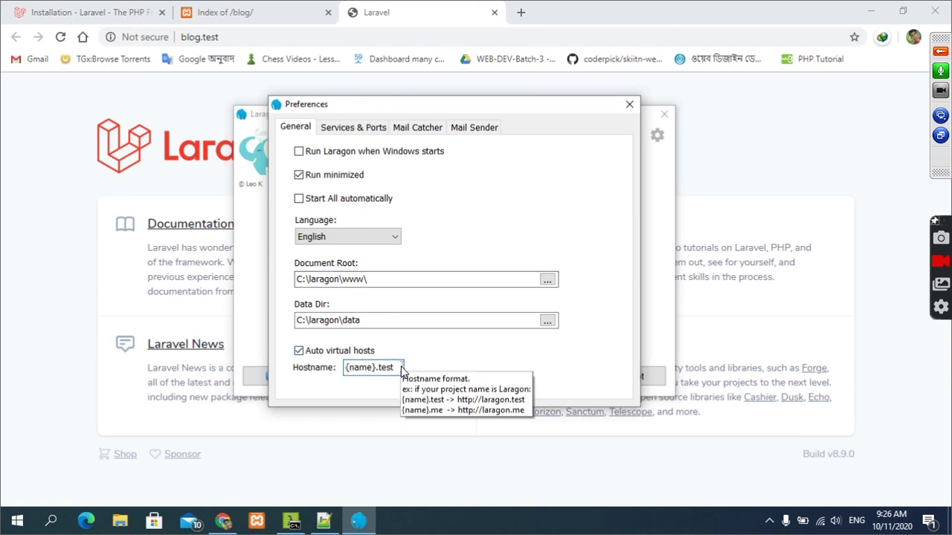
pyautogui.press('BackSpace')
pyautogui.press('BackSpace')
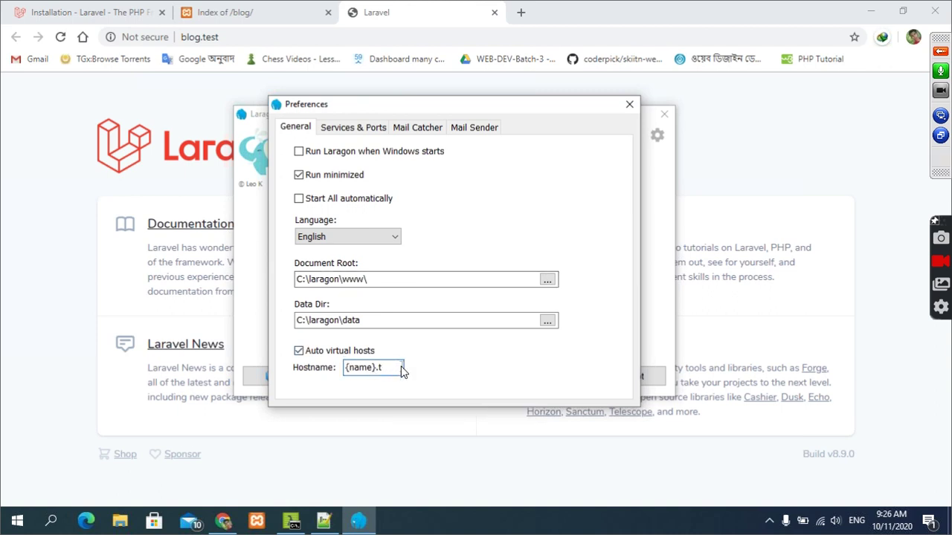
pyautogui.press('BackSpace')
pyautogui.write('dev')
pyautogui.click(630, 104)
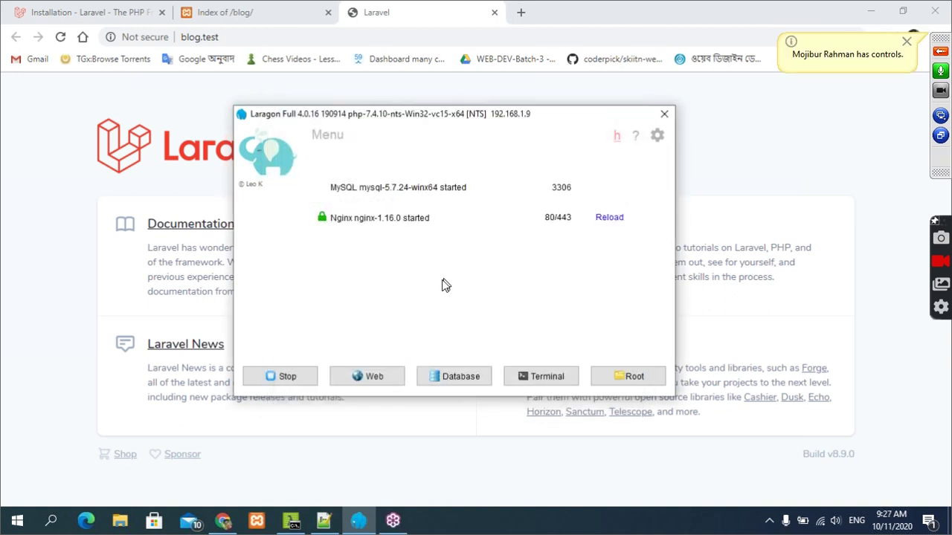
# - Stop all Laragon services and start them again to apply the new hostname format
pyautogui.click(302, 383)
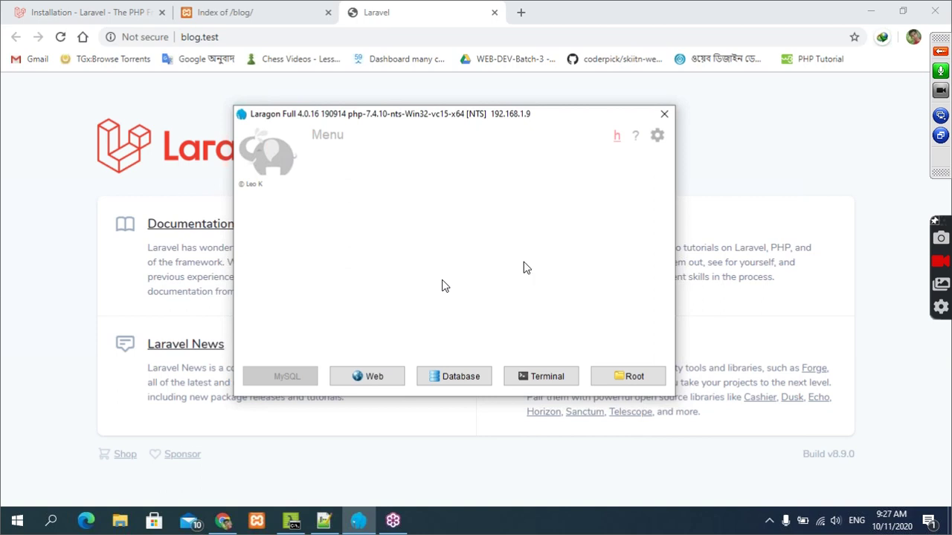
pyautogui.click(663, 117)
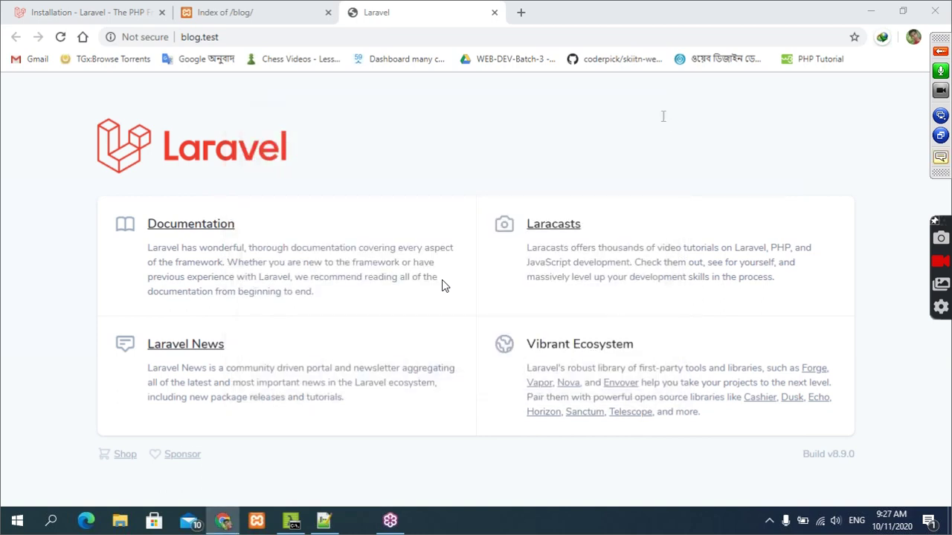
pyautogui.click(770, 522)
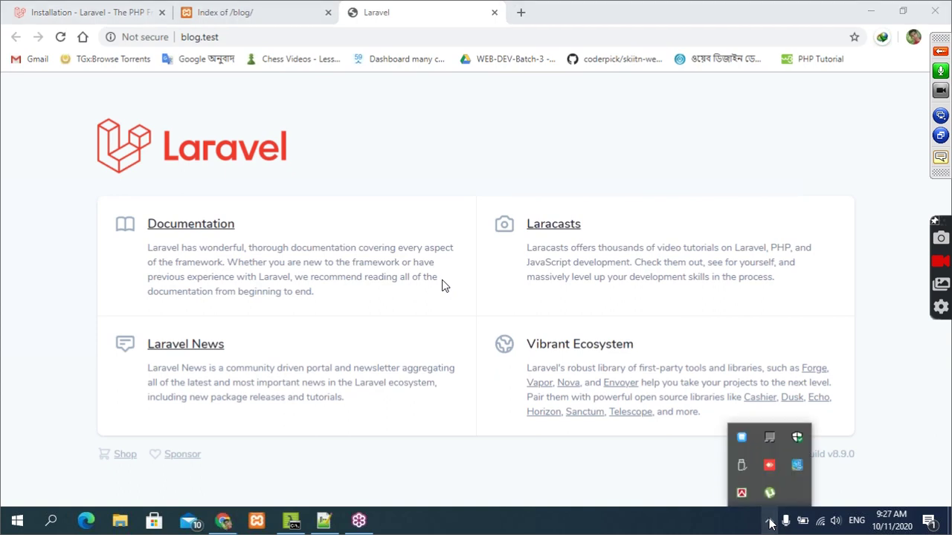
pyautogui.click(741, 438)
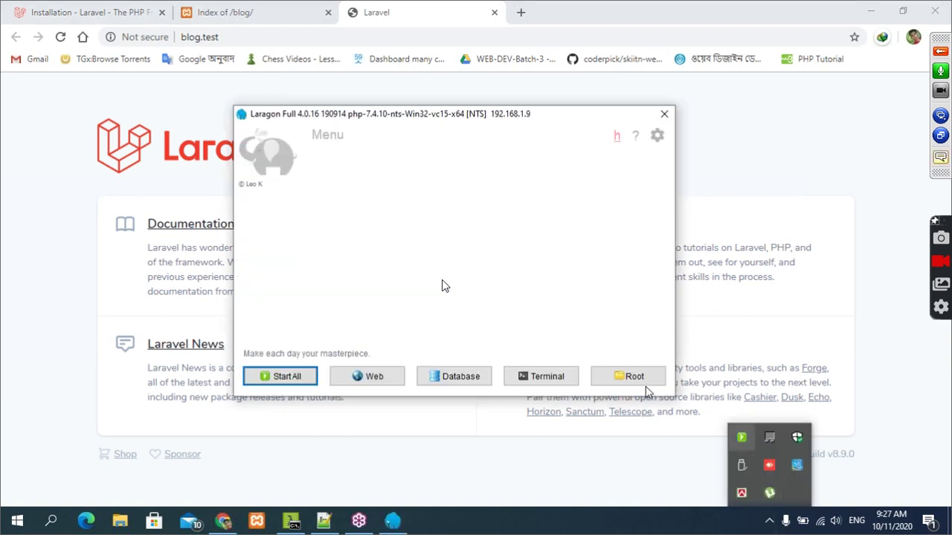
pyautogui.click(291, 375)
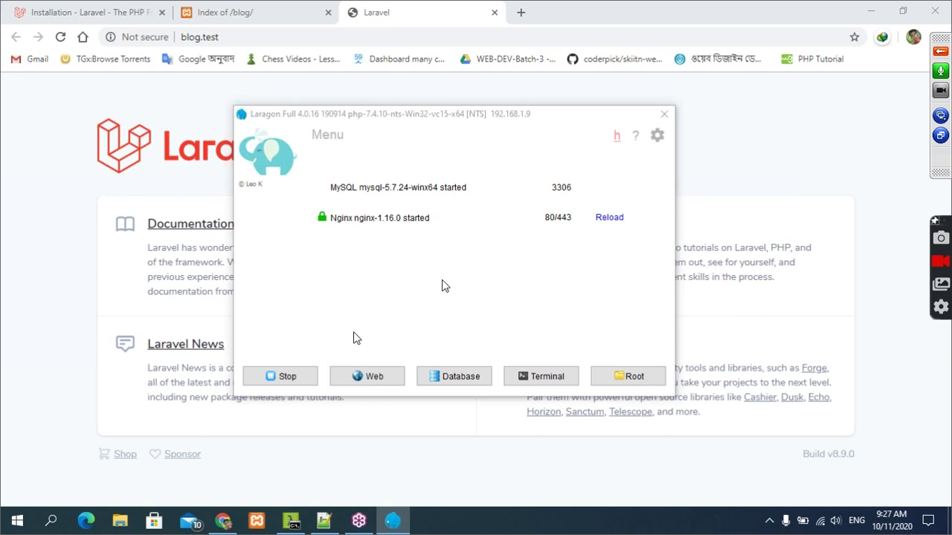
# - Open the blog project at blog.dev from Laragon's www projects and view the site's connection information
pyautogui.rightClick(431, 271)
pyautogui.moveTo(430, 270)
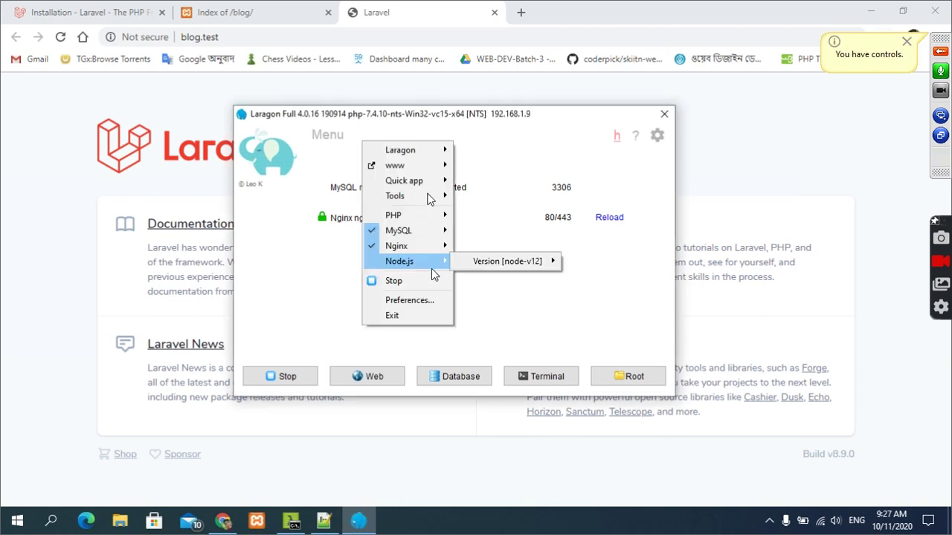
pyautogui.moveTo(426, 172)
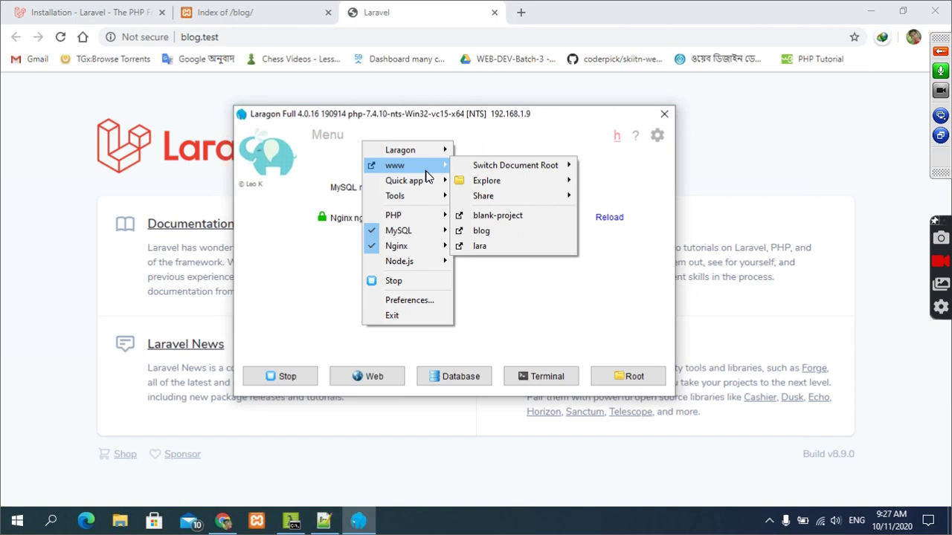
pyautogui.click(489, 229)
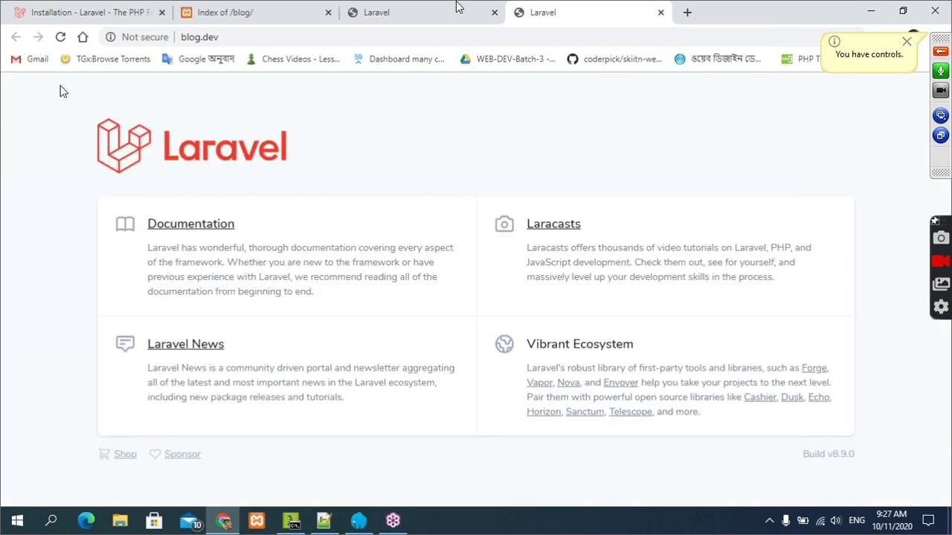
pyautogui.click(152, 36)
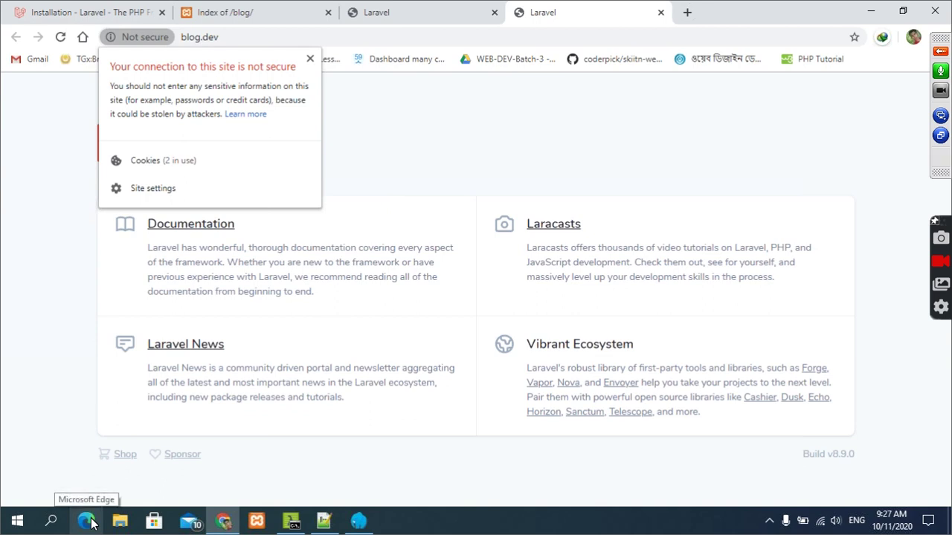
pyautogui.click(238, 35)
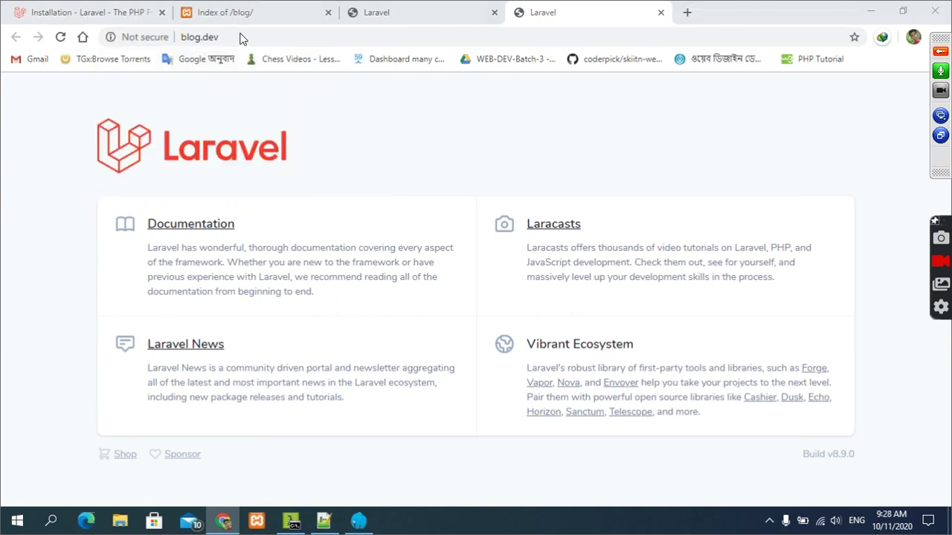
# - Copy the site address blog.dev, switch to Microsoft Edge and minimize it again
pyautogui.click(234, 37)
pyautogui.hotkey('ctrl', 'c')
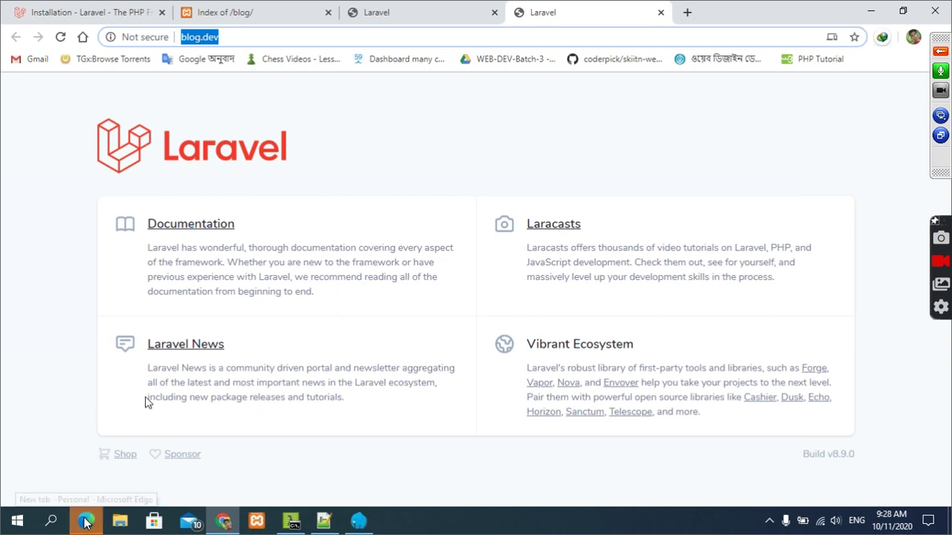
pyautogui.moveTo(86, 521)
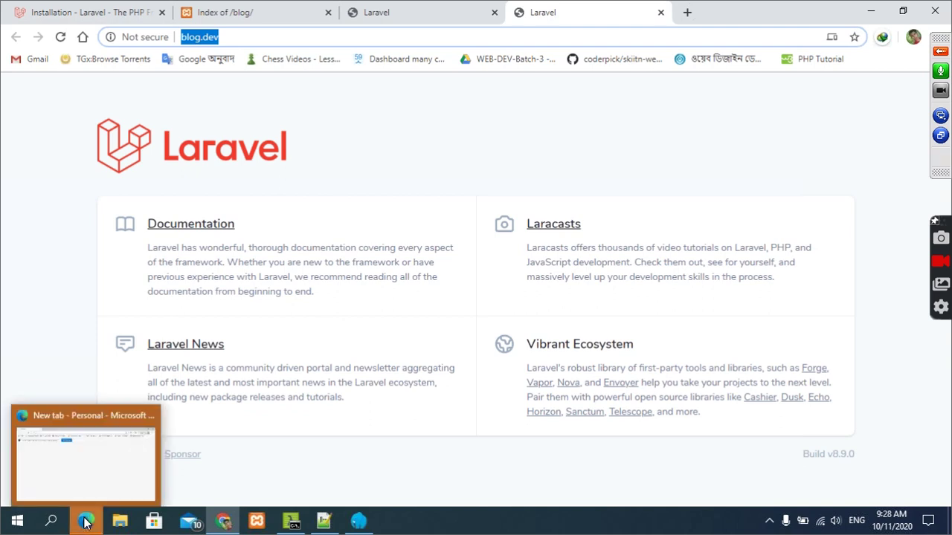
pyautogui.click(88, 491)
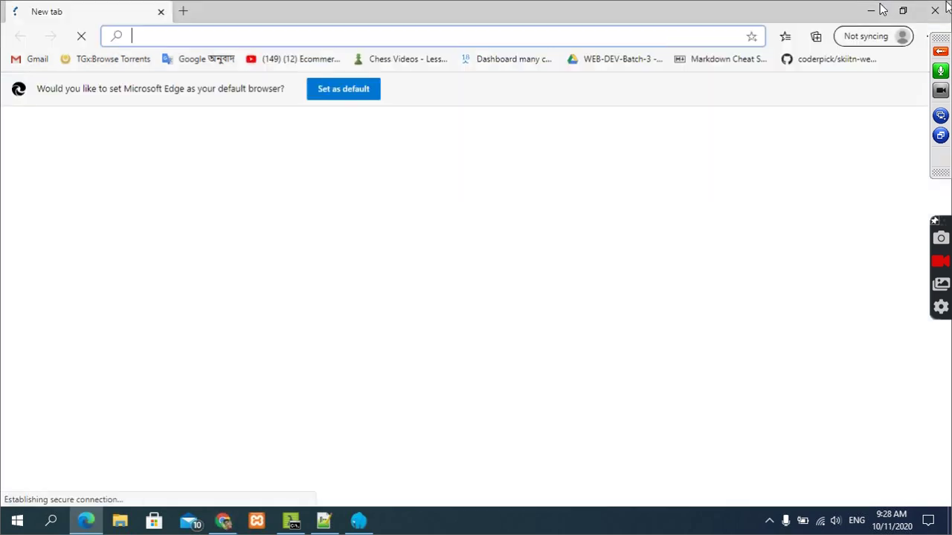
pyautogui.click(871, 8)
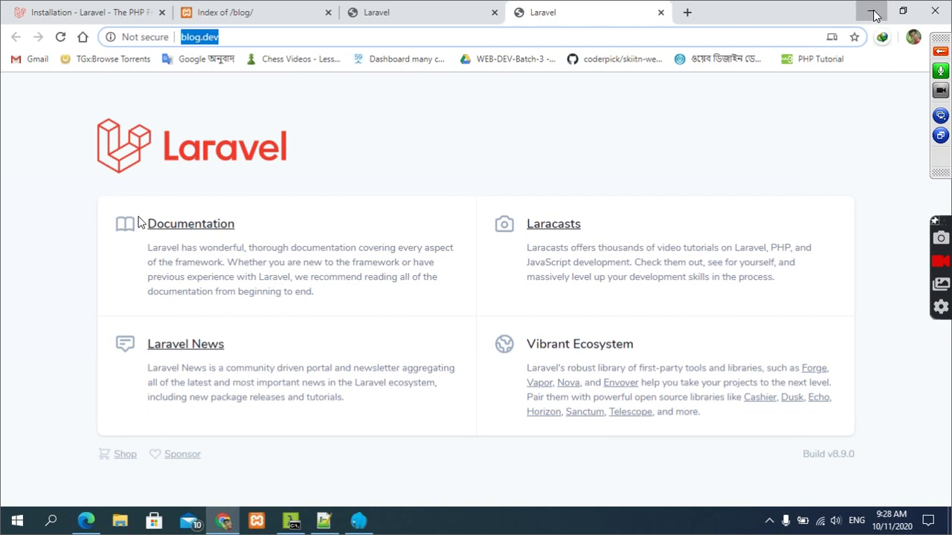
# - Minimize the browser, move the Laragon window aside and close the Cmder terminal behind it
pyautogui.click(872, 12)
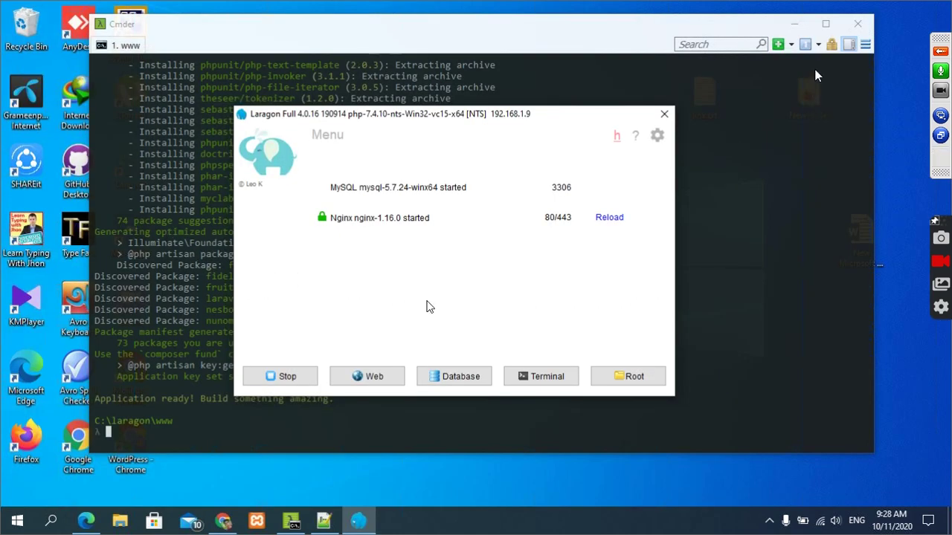
pyautogui.moveTo(396, 124); pyautogui.dragTo(459, 125)
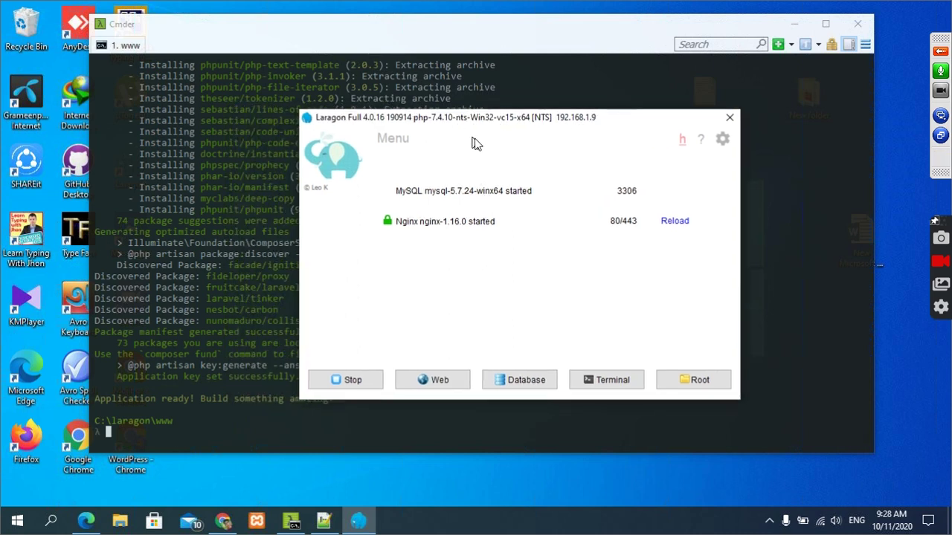
pyautogui.click(858, 27)
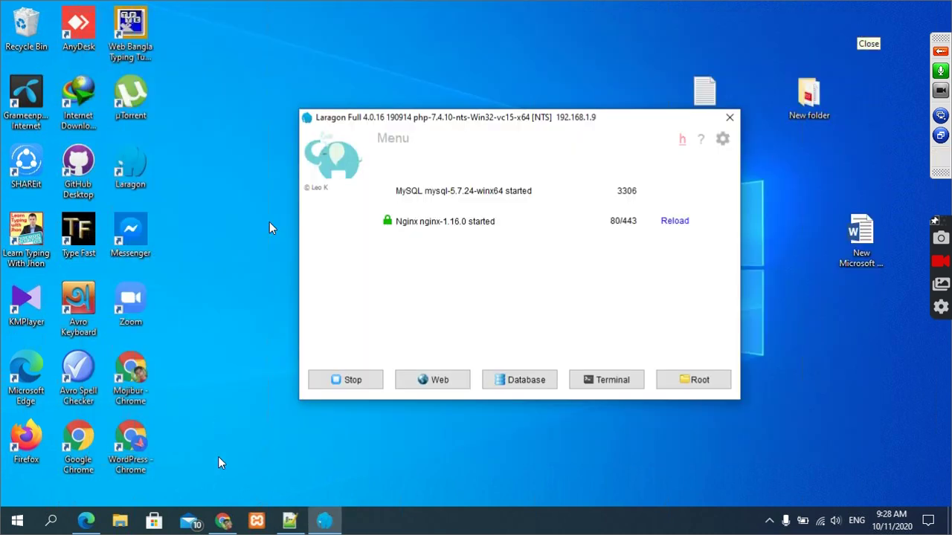
pyautogui.click(86, 522)
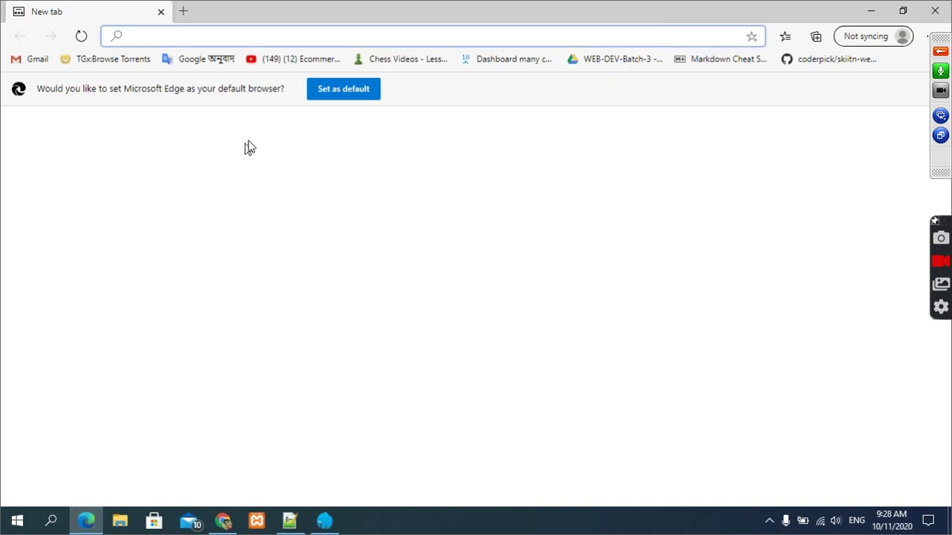
pyautogui.hotkey('ctrl', 'v')
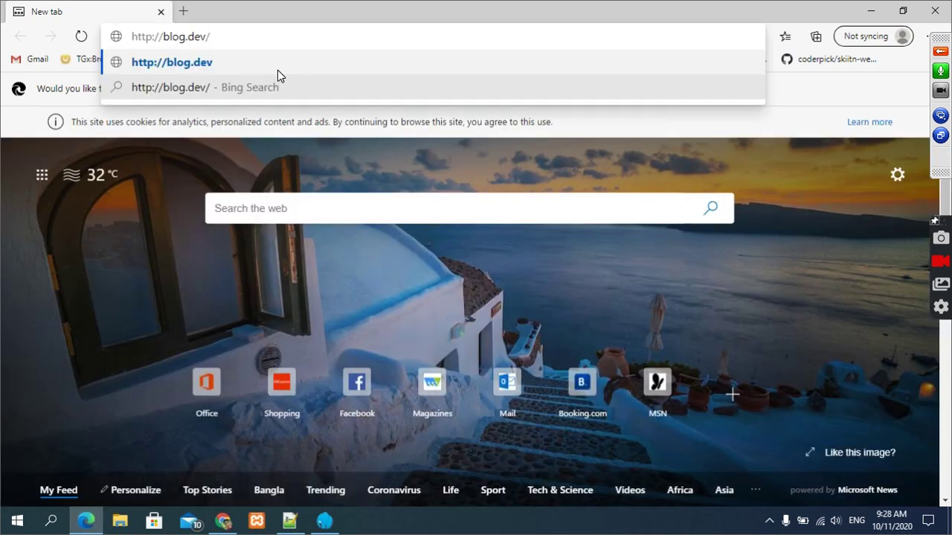
pyautogui.click(152, 36)
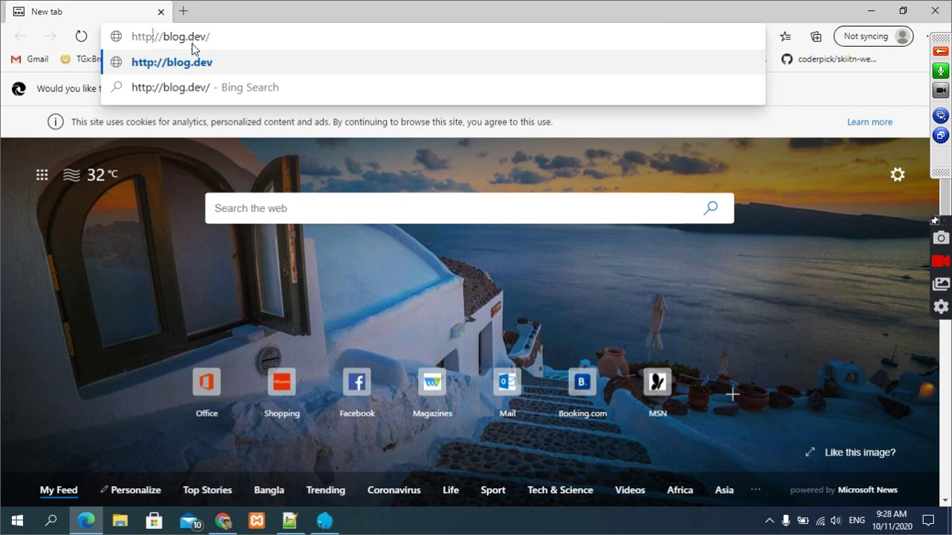
pyautogui.write('s')
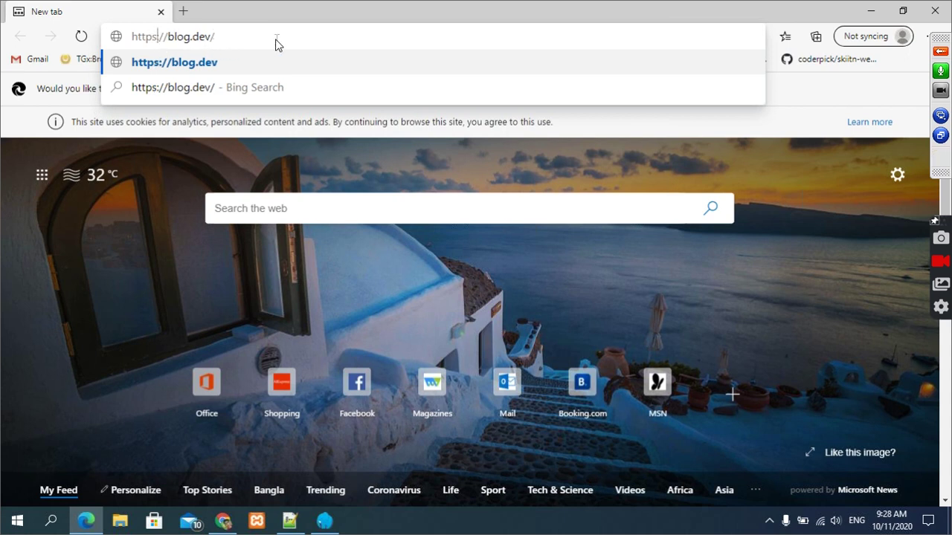
pyautogui.press('Return')
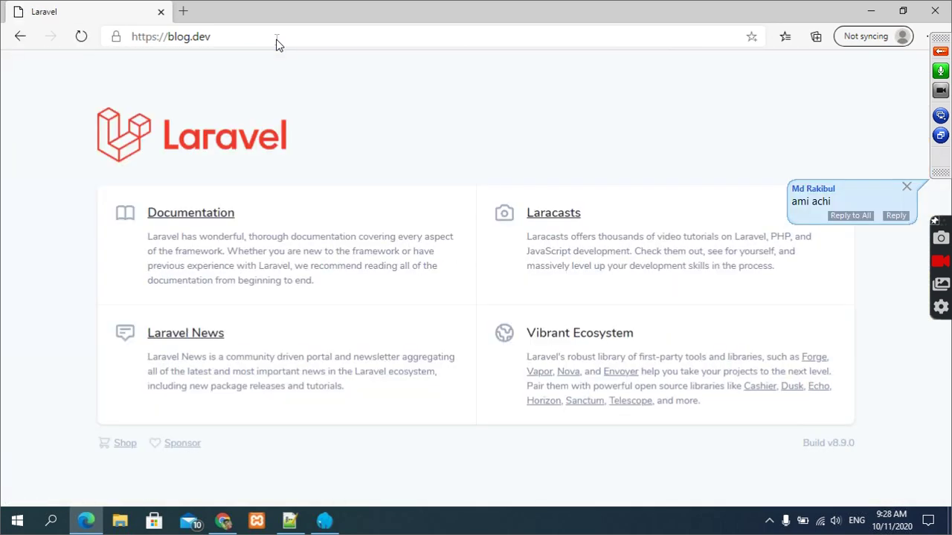
pyautogui.click(115, 38)
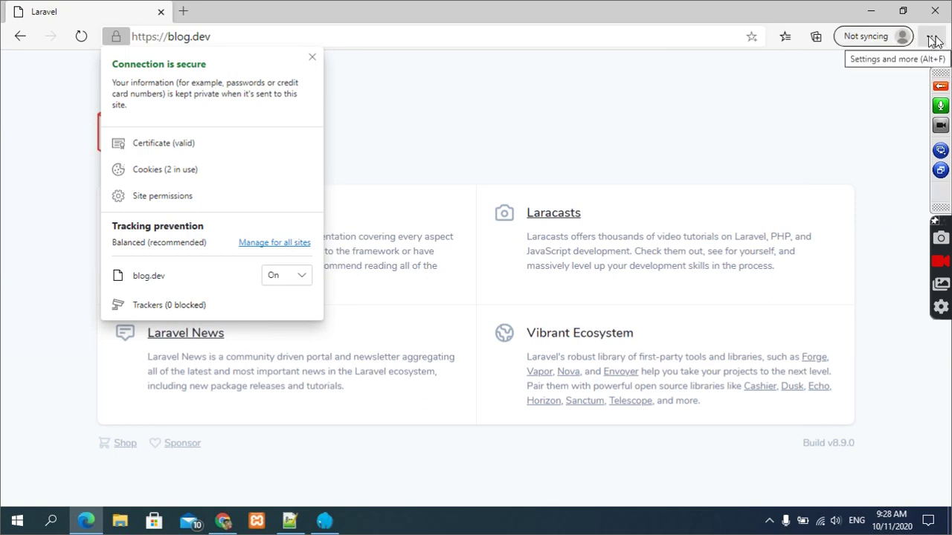
# - Make Microsoft Edge the default browser in the Edge settings
pyautogui.click(934, 40)
pyautogui.click(933, 41)
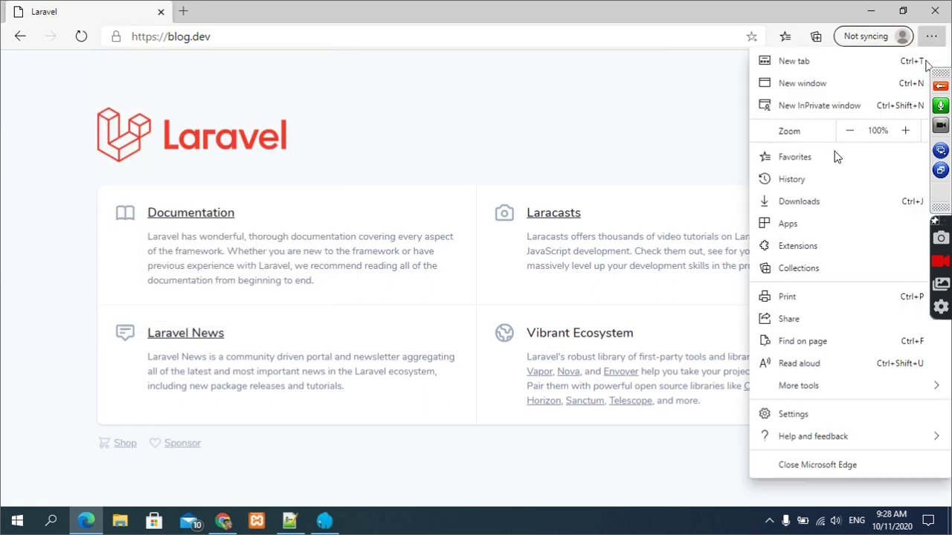
pyautogui.click(792, 414)
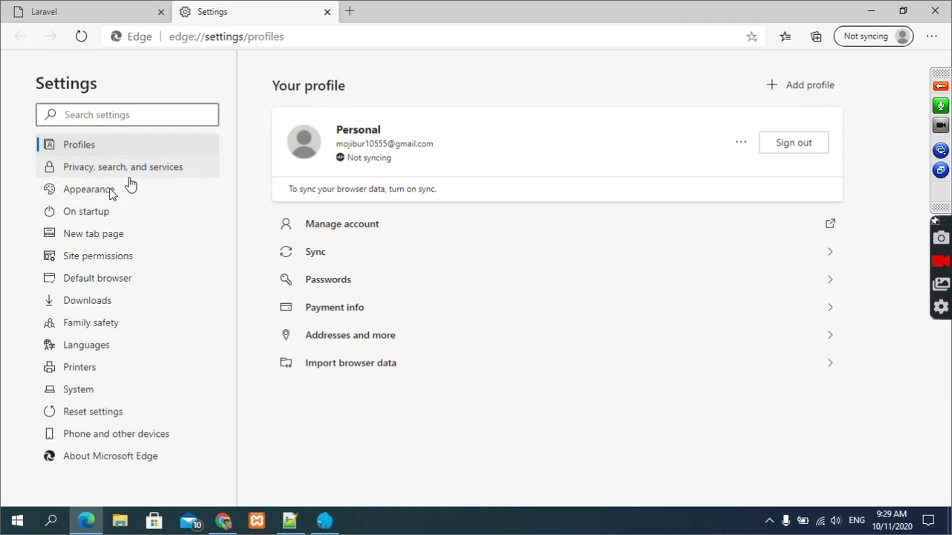
pyautogui.click(92, 216)
pyautogui.click(101, 282)
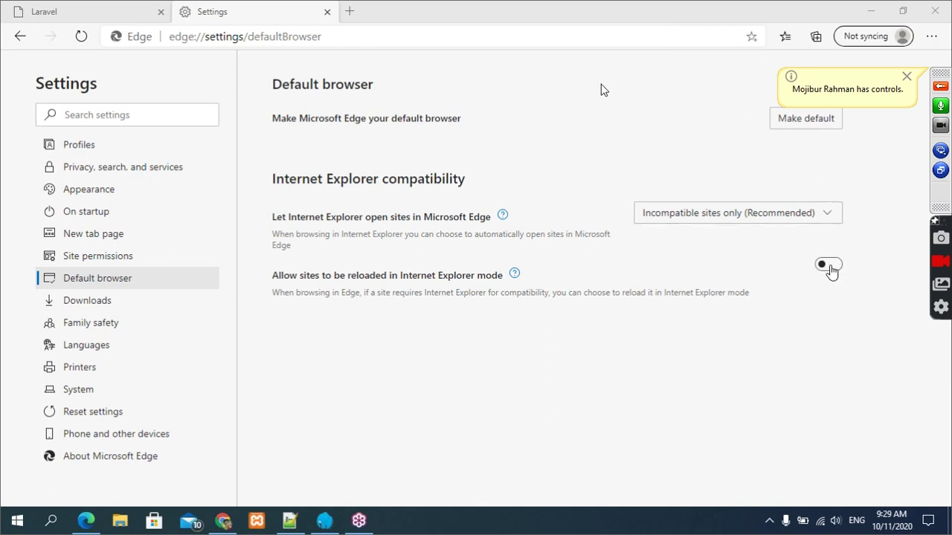
pyautogui.click(815, 123)
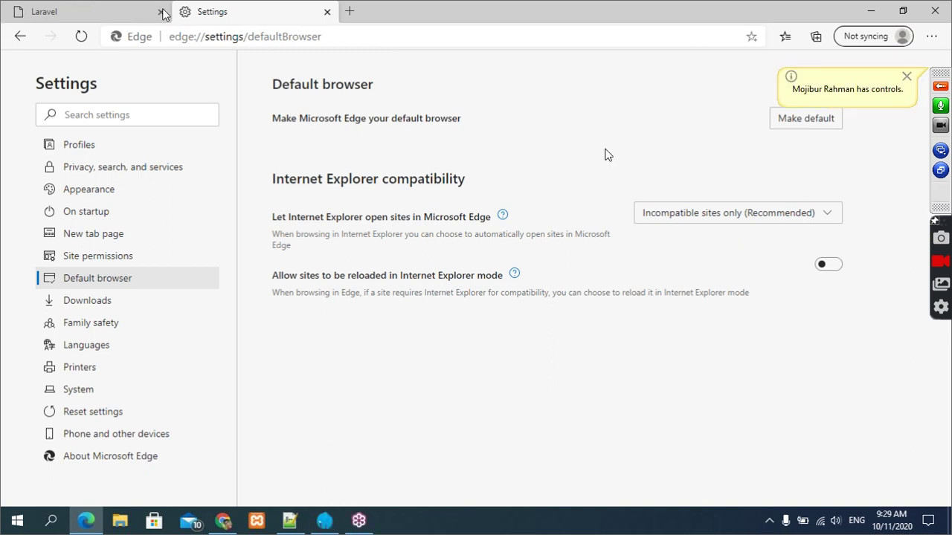
# - Close Microsoft Edge and open the blog project from Laragon's www projects in the default browser
pyautogui.click(873, 10)
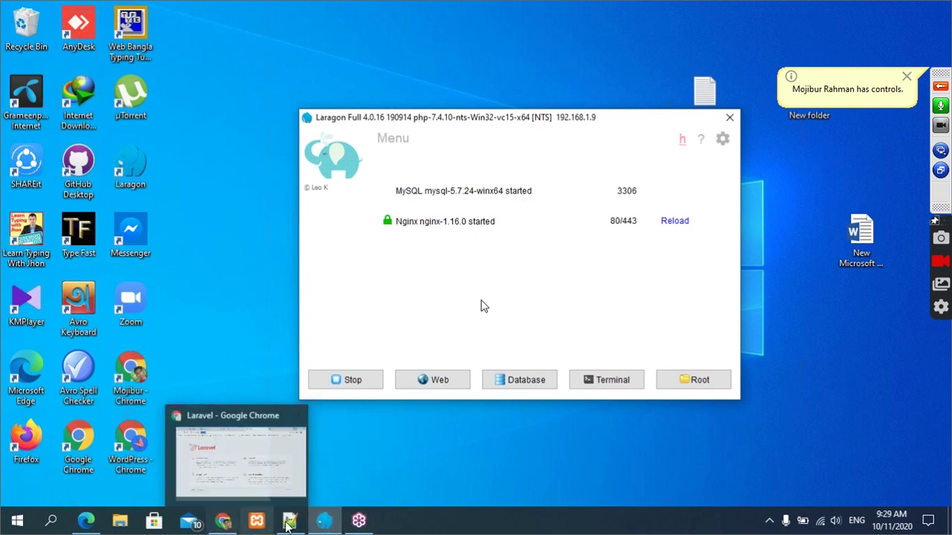
pyautogui.click(84, 526)
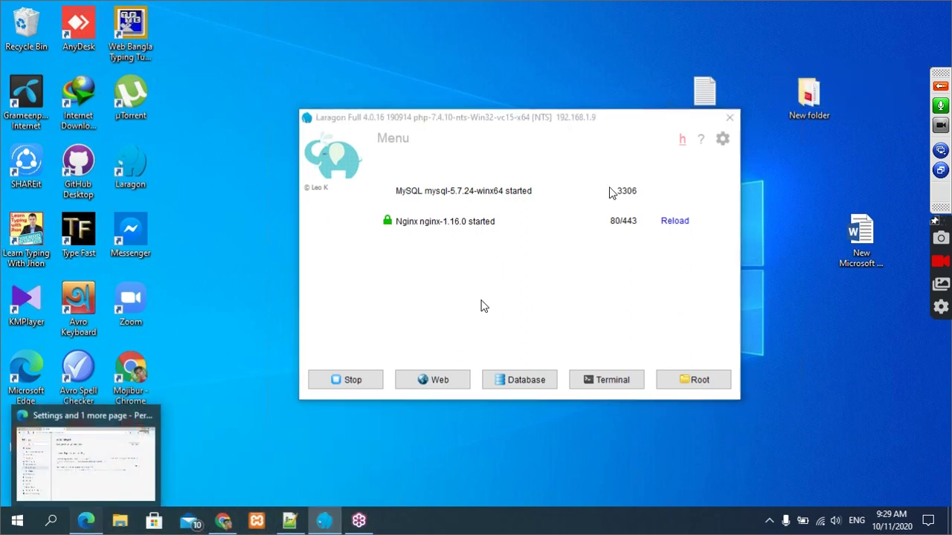
pyautogui.click(870, 11)
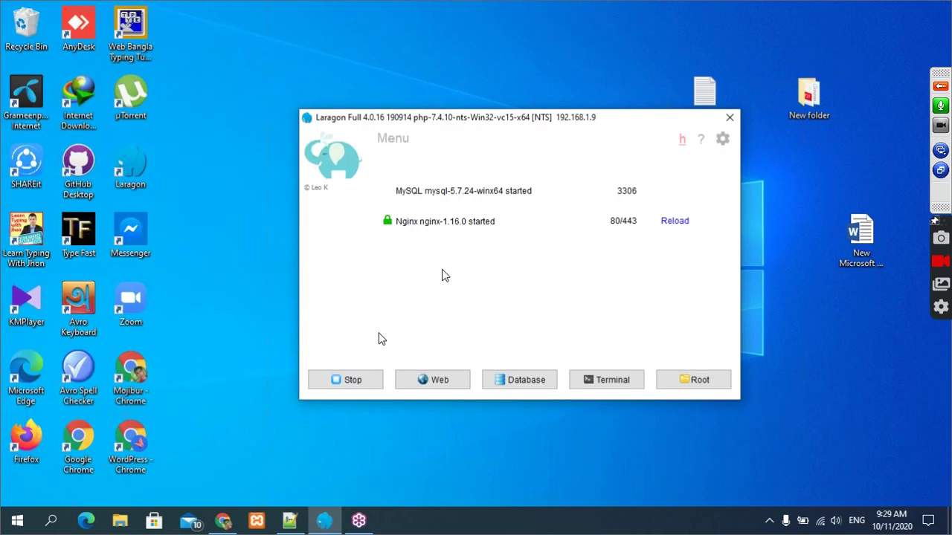
pyautogui.rightClick(416, 296)
pyautogui.moveTo(461, 336)
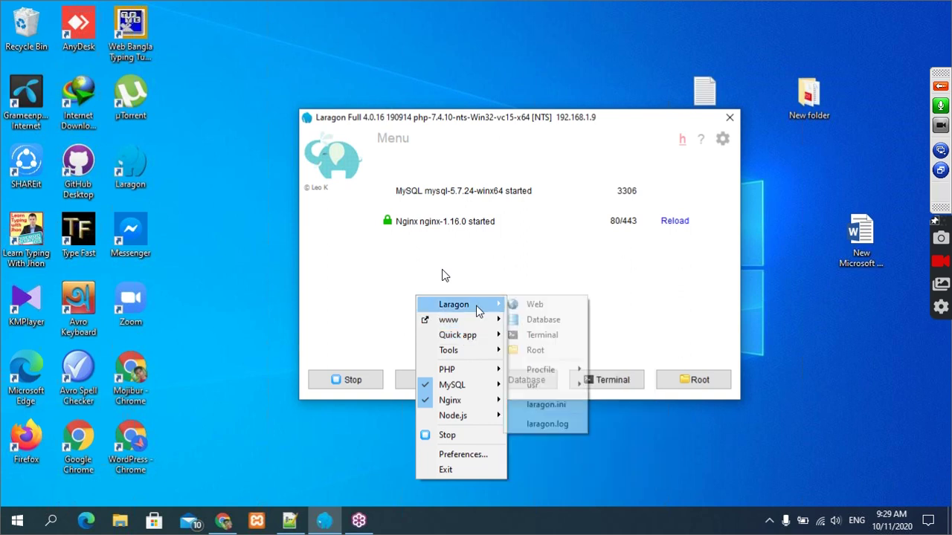
pyautogui.moveTo(476, 321)
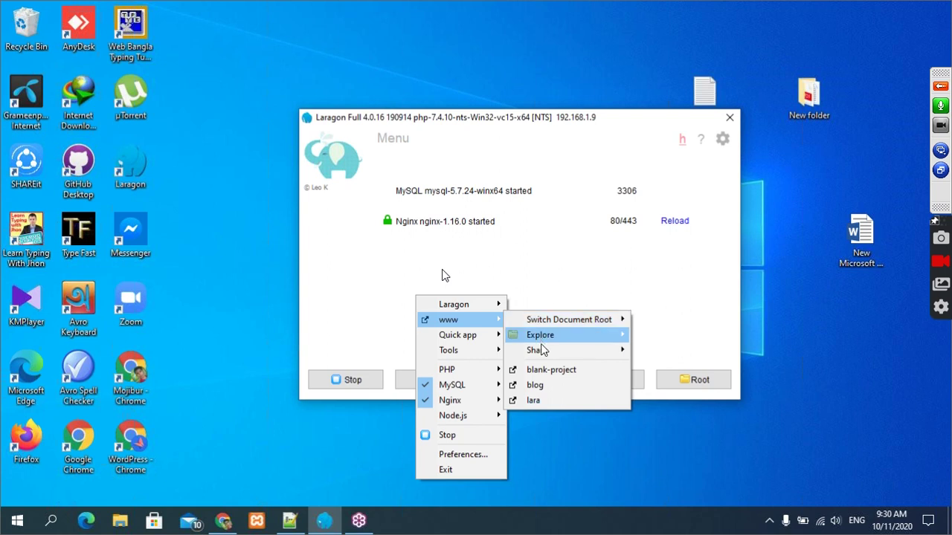
pyautogui.click(542, 380)
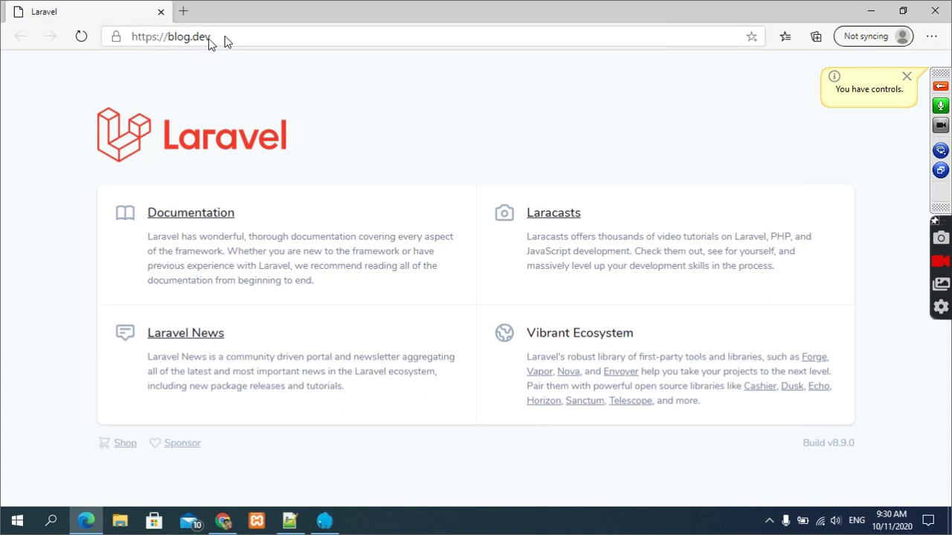
pyautogui.click(149, 37)
pyautogui.hotkey('ctrl', 'c')
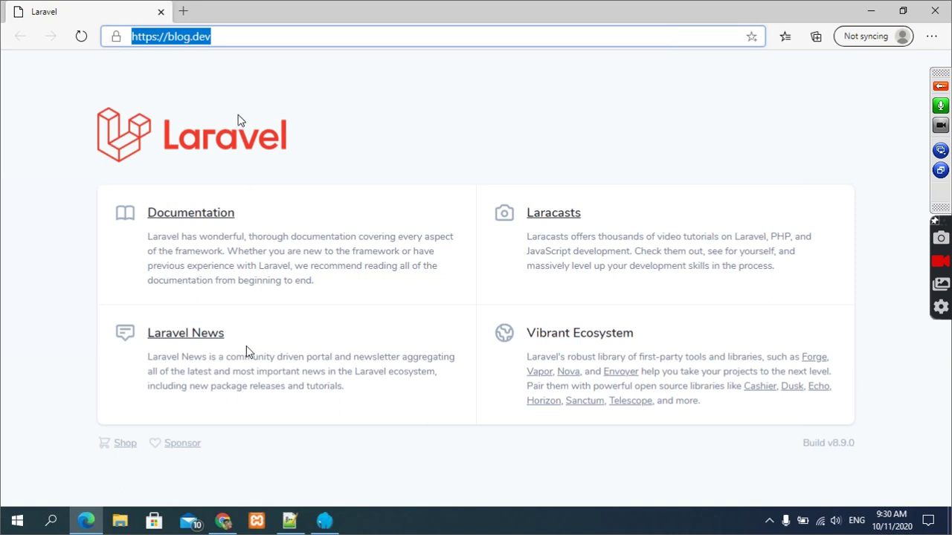
pyautogui.click(226, 523)
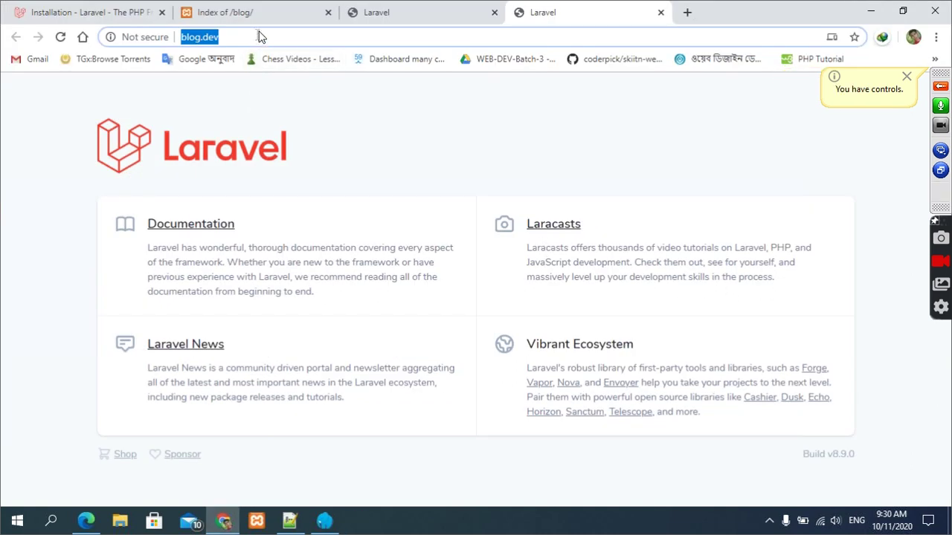
pyautogui.click(258, 38)
pyautogui.moveTo(220, 37); pyautogui.dragTo(178, 36)
pyautogui.hotkey('ctrl', 'v')
pyautogui.press('Return')
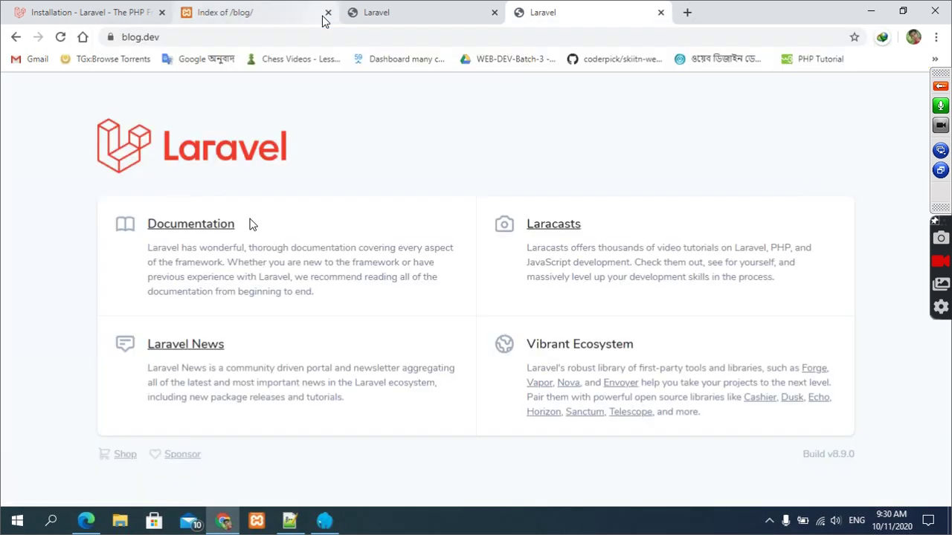
# - View the site's connection information in Chrome, switch to Laragon and close Chrome
pyautogui.click(109, 37)
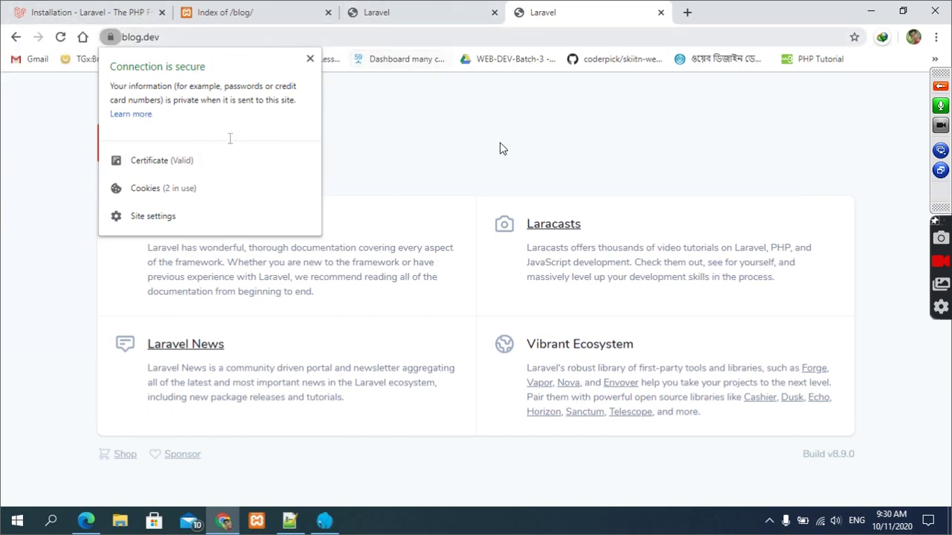
pyautogui.click(503, 189)
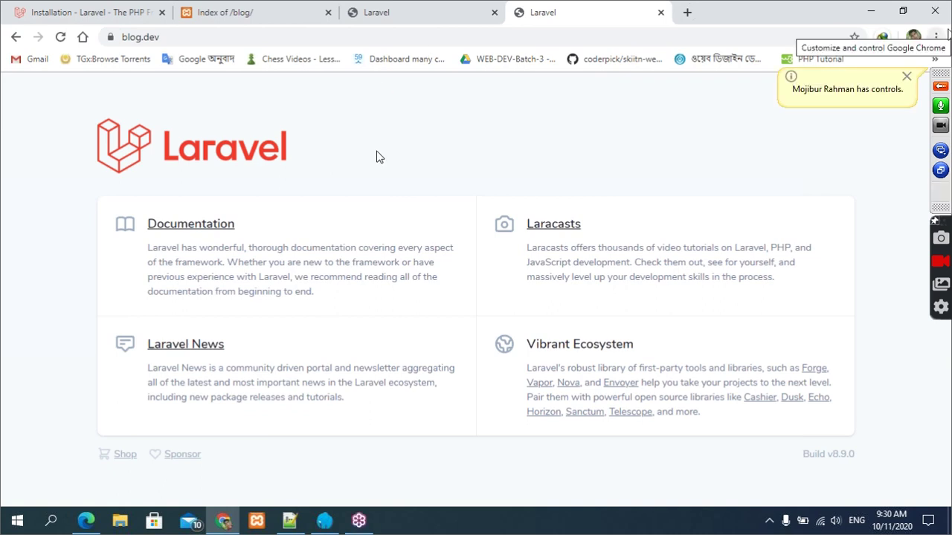
pyautogui.click(324, 521)
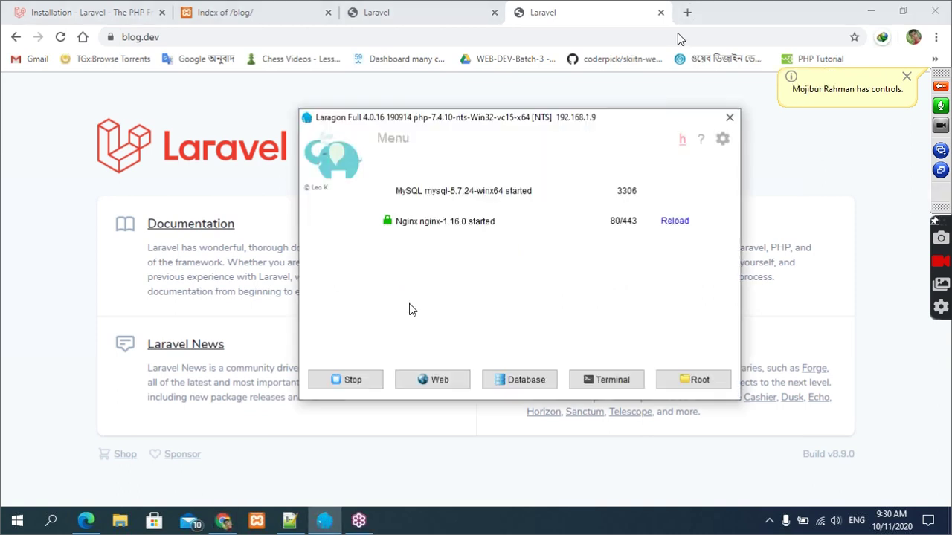
pyautogui.click(934, 12)
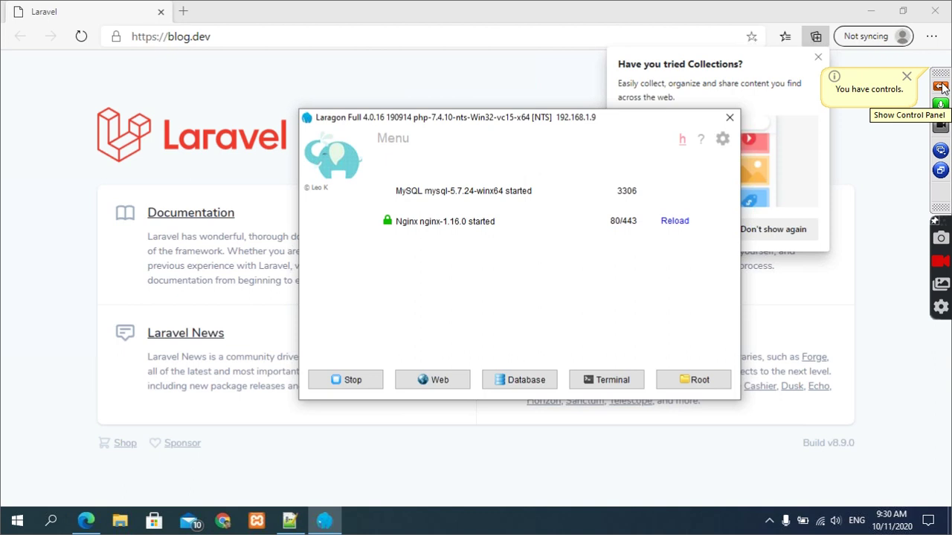
# - Show the GoToTraining control panel and examine the attendee list, the organizer's own options and the windowed view of the shared screen
pyautogui.click(940, 87)
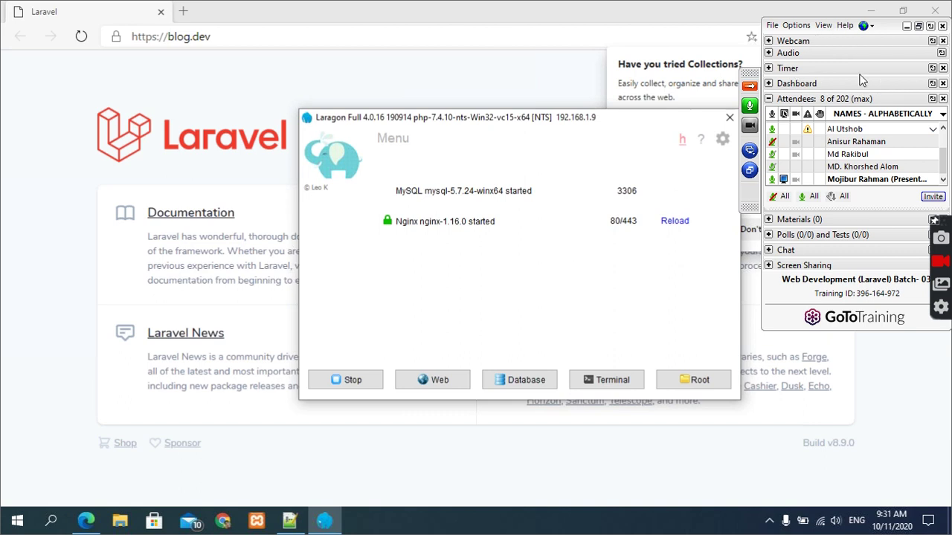
pyautogui.click(768, 41)
pyautogui.click(768, 41)
pyautogui.scroll(1, 892, 171)
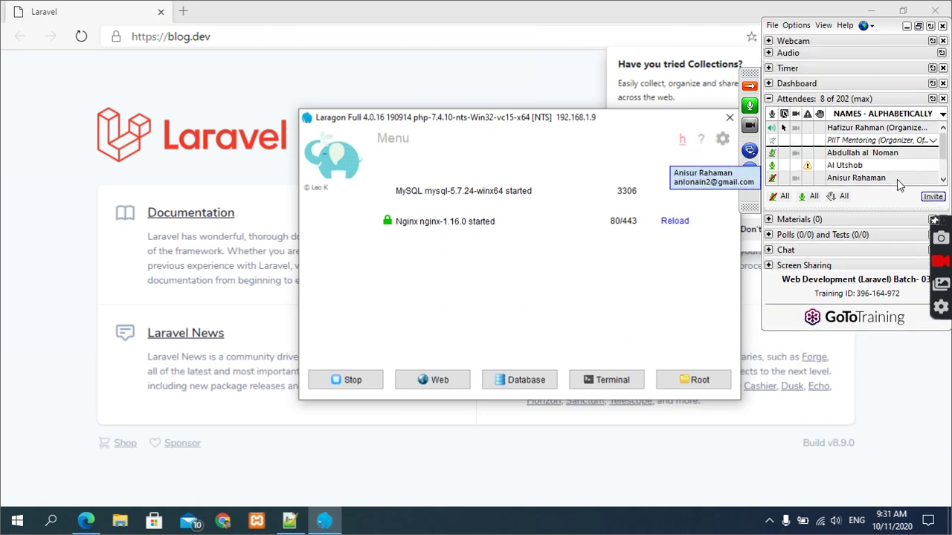
pyautogui.click(932, 129)
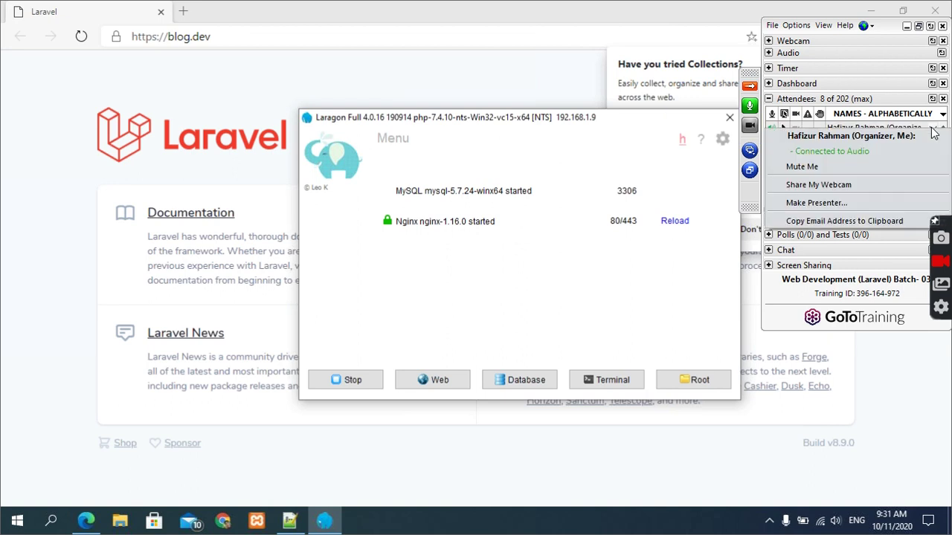
pyautogui.click(933, 131)
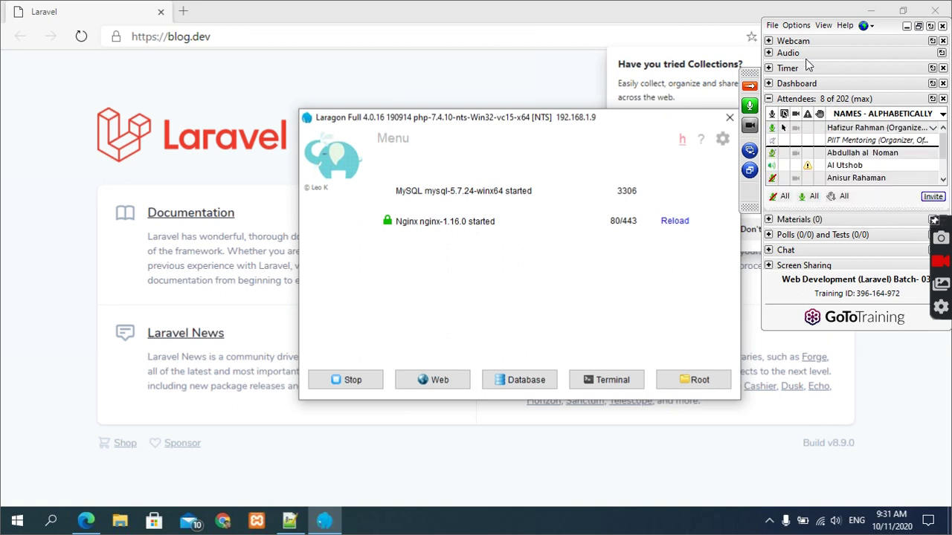
pyautogui.click(919, 28)
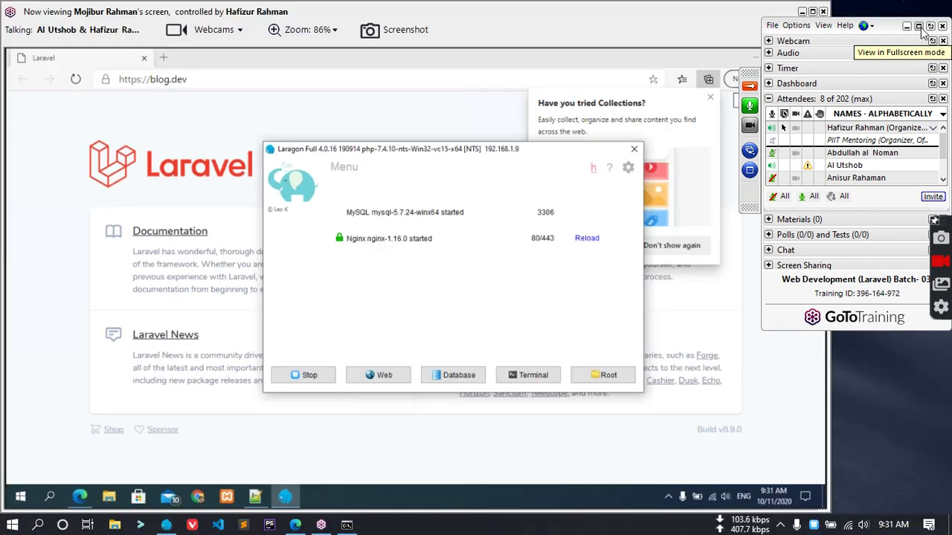
pyautogui.click(919, 27)
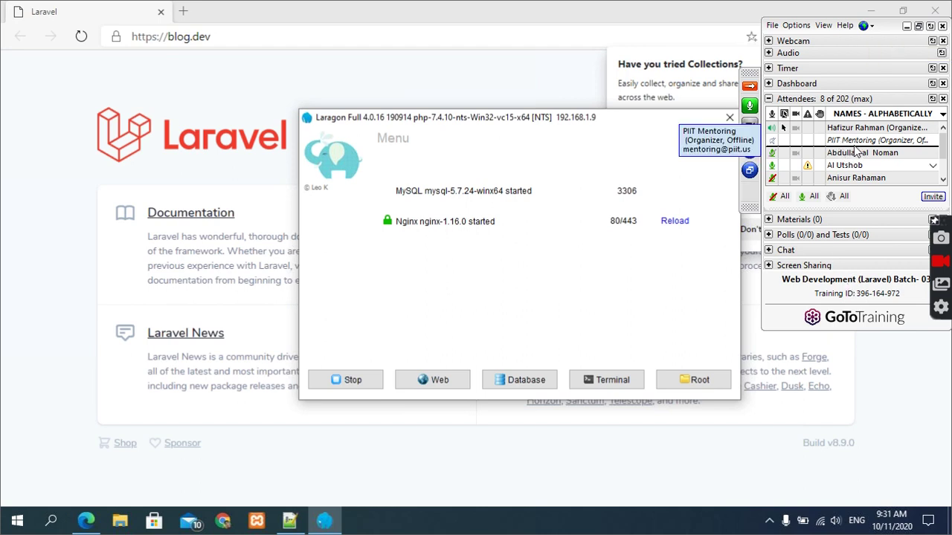
# - Transfer the presenter role from the current attendee to the organizer and start sharing the organizer's screen
pyautogui.scroll(-1, 857, 157)
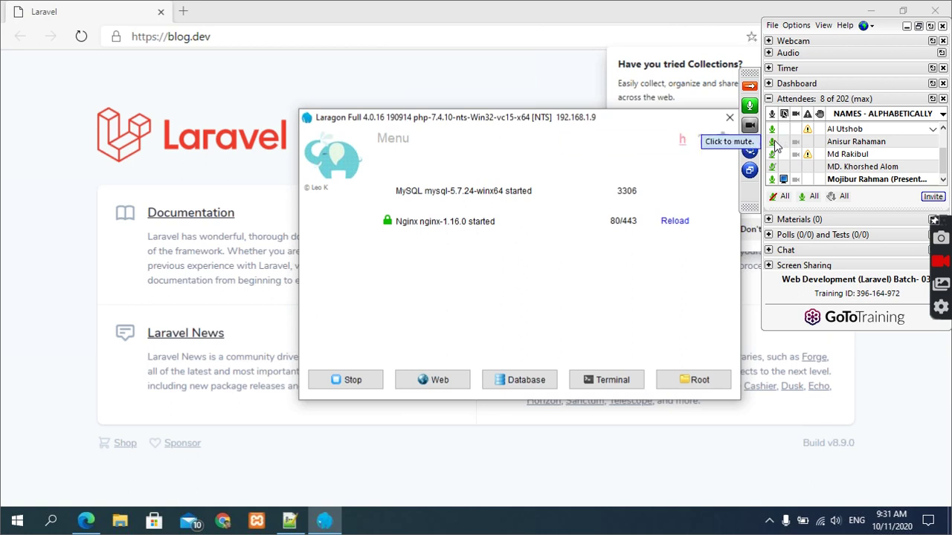
pyautogui.click(936, 180)
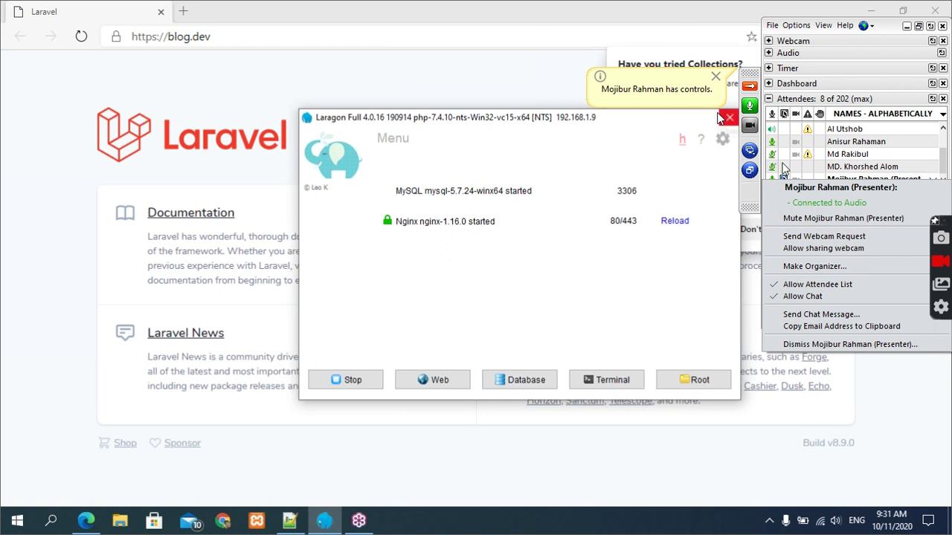
pyautogui.click(751, 152)
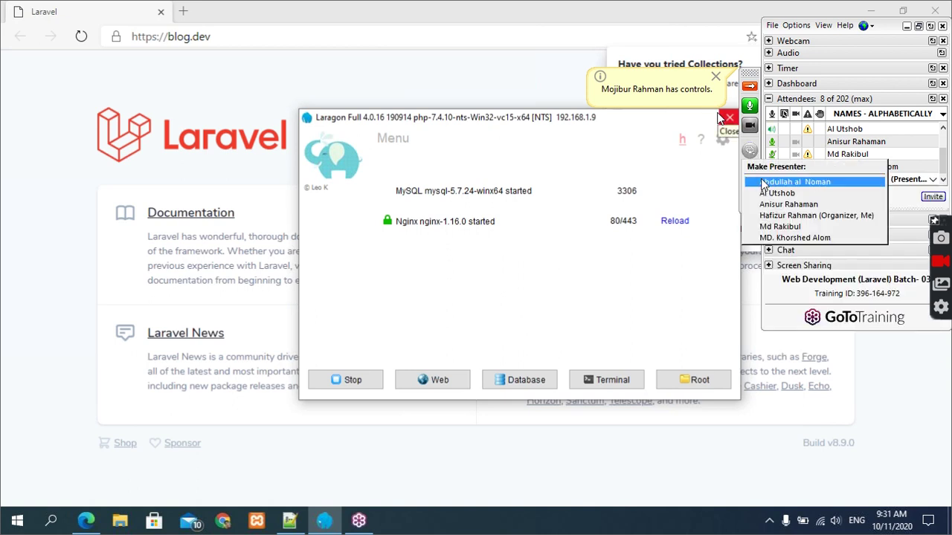
pyautogui.click(795, 214)
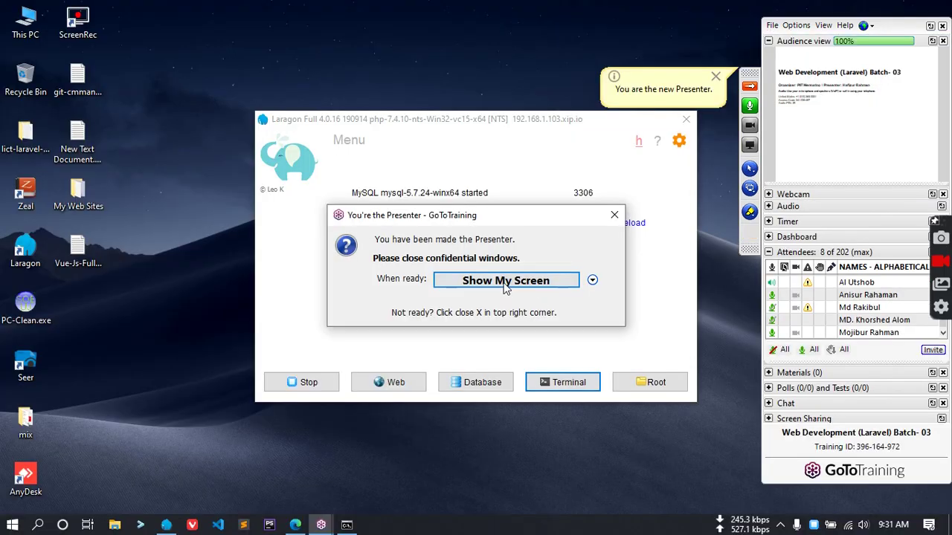
pyautogui.click(506, 282)
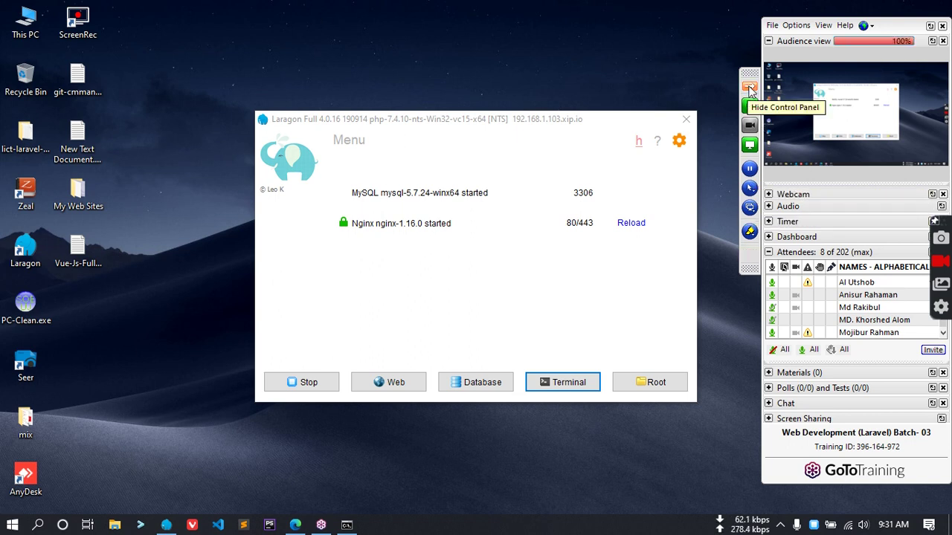
# - Hide the GoToTraining control panel and refresh the desktop
pyautogui.rightClick(200, 250)
pyautogui.click(208, 260)
pyautogui.rightClick(198, 240)
pyautogui.click(199, 240)
pyautogui.rightClick(179, 223)
pyautogui.click(197, 266)
# - Open Laragon's www root folder, launch Cmder there and close the folder window
pyautogui.click(644, 383)
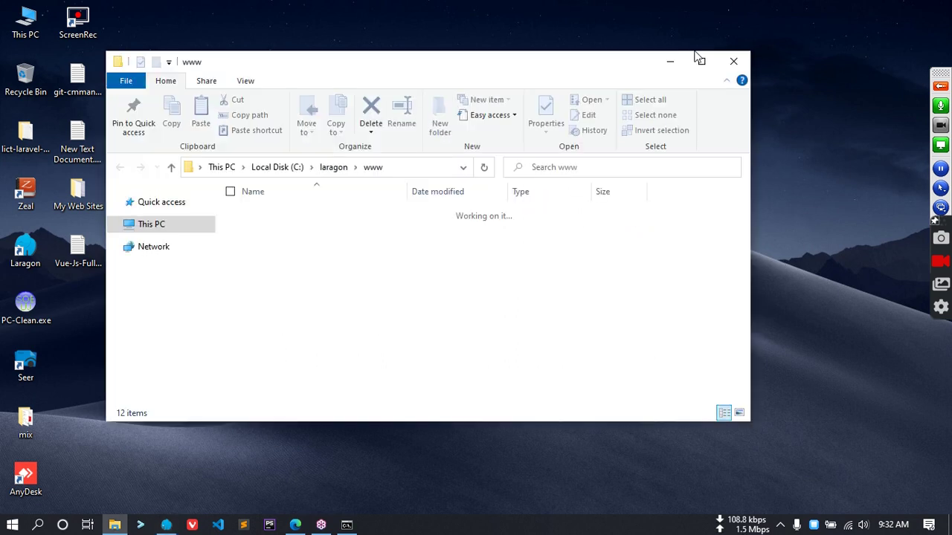
pyautogui.click(701, 61)
pyautogui.click(165, 161)
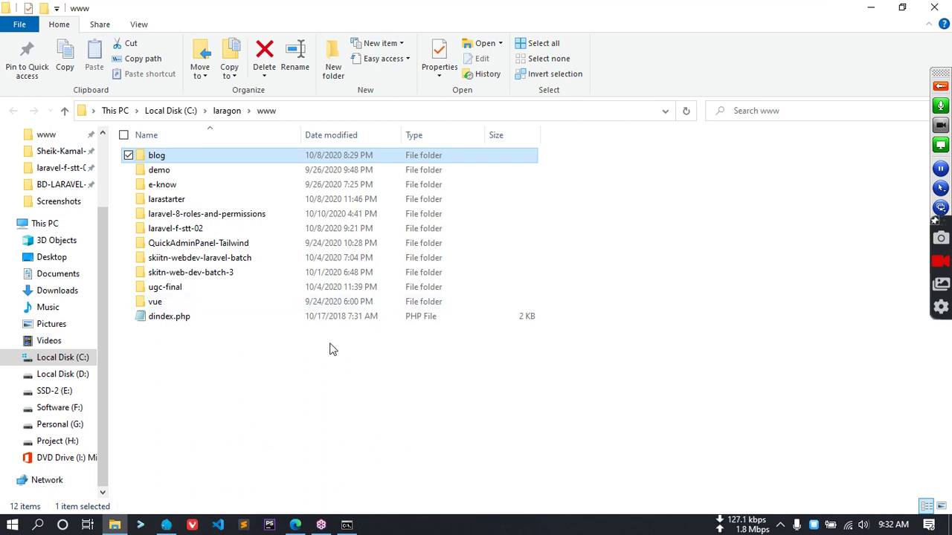
pyautogui.click(212, 394)
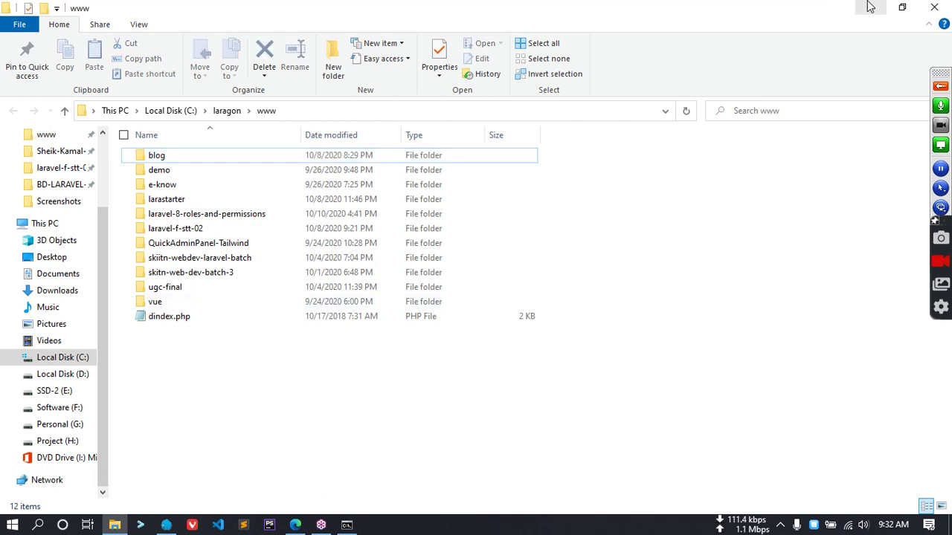
pyautogui.rightClick(331, 423)
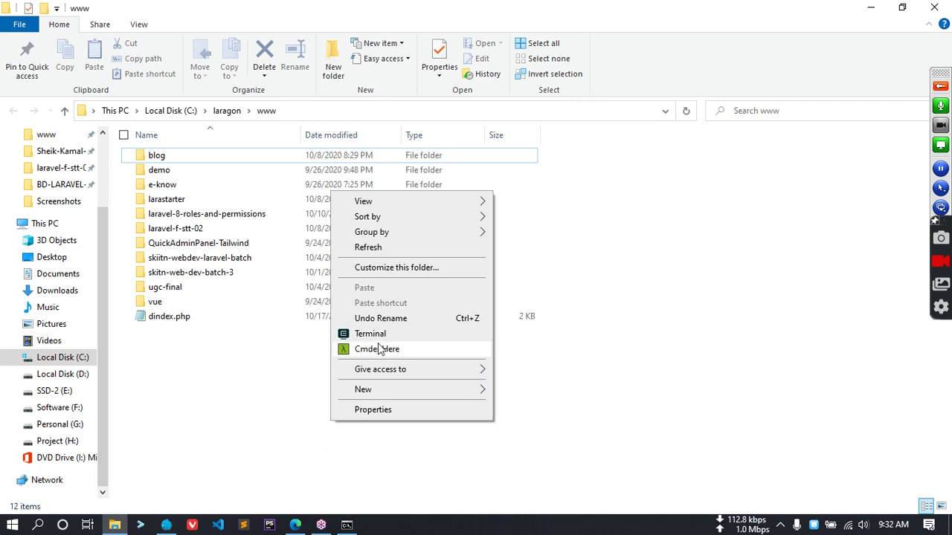
pyautogui.click(349, 349)
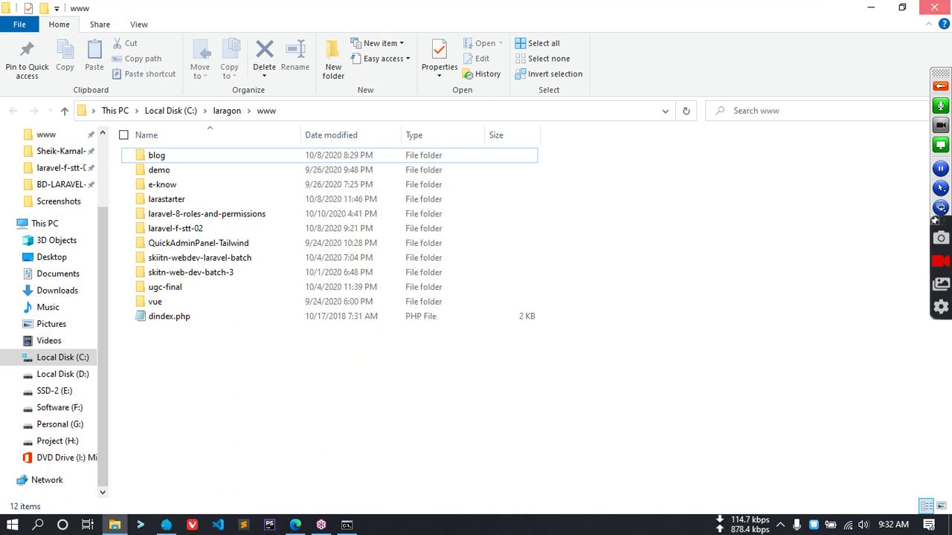
pyautogui.click(933, 8)
pyautogui.rightClick(172, 125)
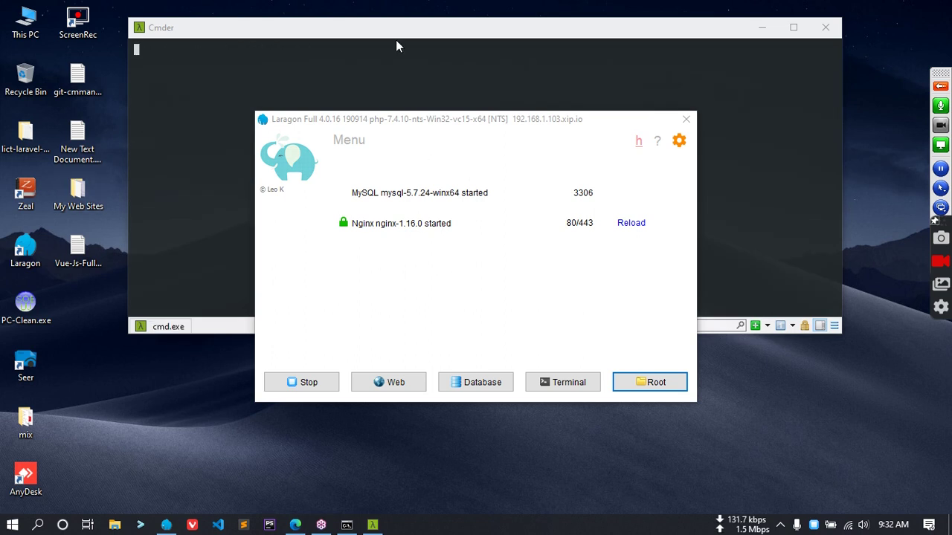
# - Open phpMyAdmin from Laragon, and correct the existing Google search from "prs 4" to "psr 4"
pyautogui.click(484, 383)
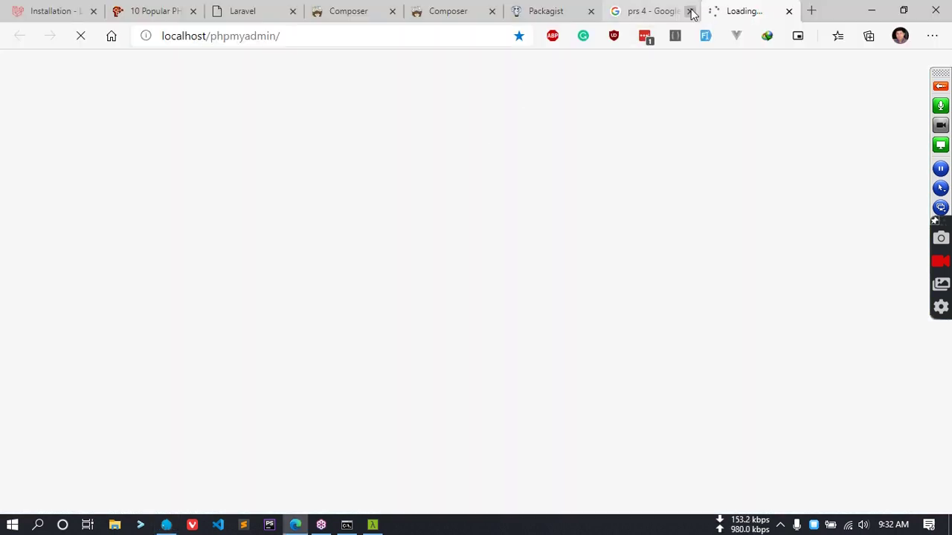
pyautogui.click(638, 13)
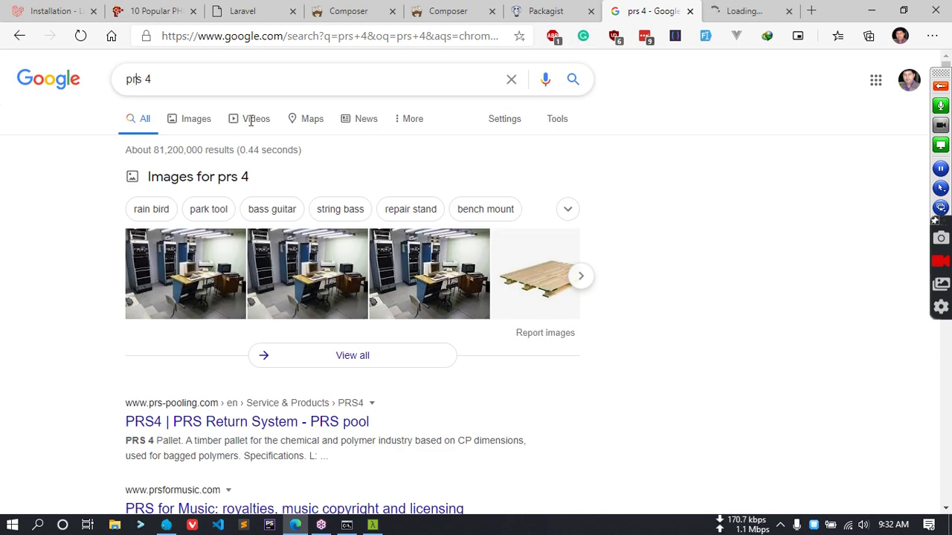
pyautogui.press('BackSpace')
pyautogui.press('Right')
pyautogui.write('r')
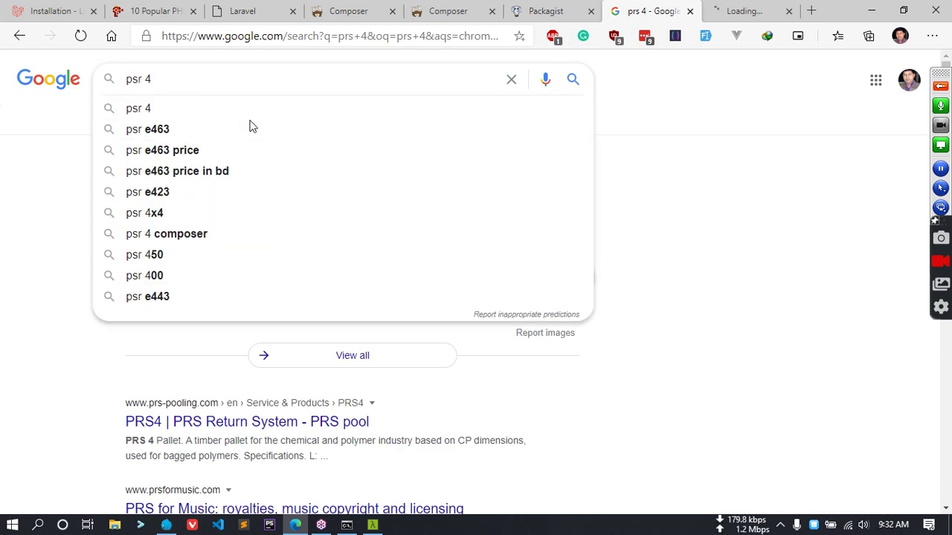
pyautogui.press('Return')
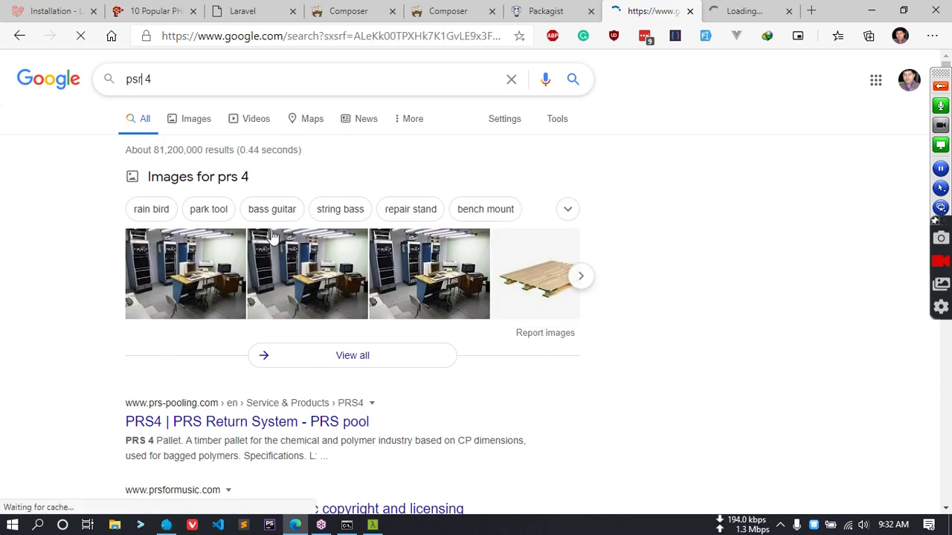
# - Search Packagist for "laravel" and look through the listed packages
pyautogui.click(575, 10)
pyautogui.scroll(4, 215, 221)
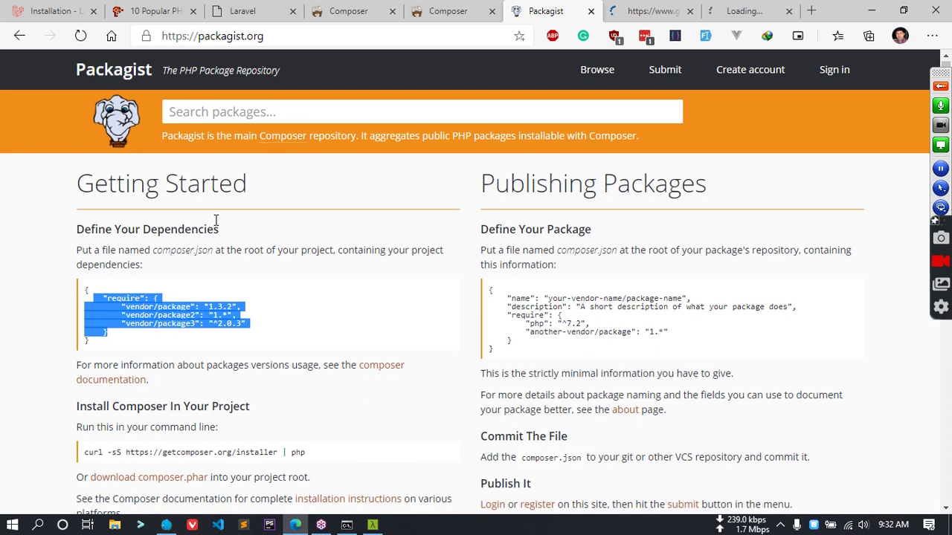
pyautogui.click(260, 112)
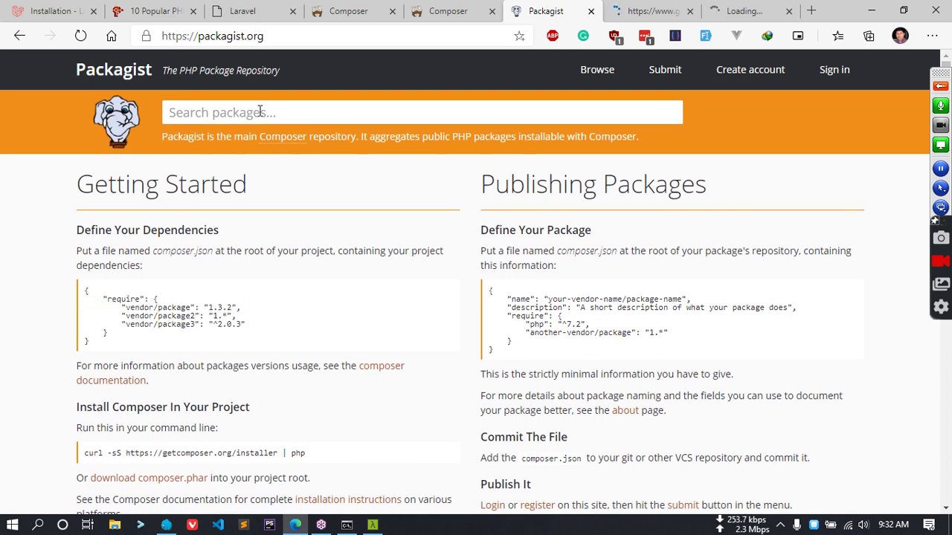
pyautogui.write('laravel')
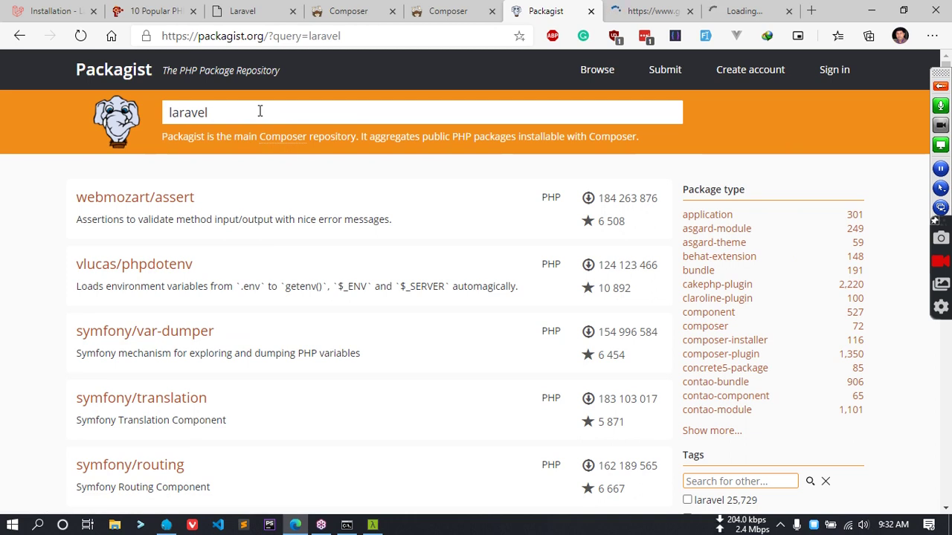
pyautogui.scroll(-10, 260, 182)
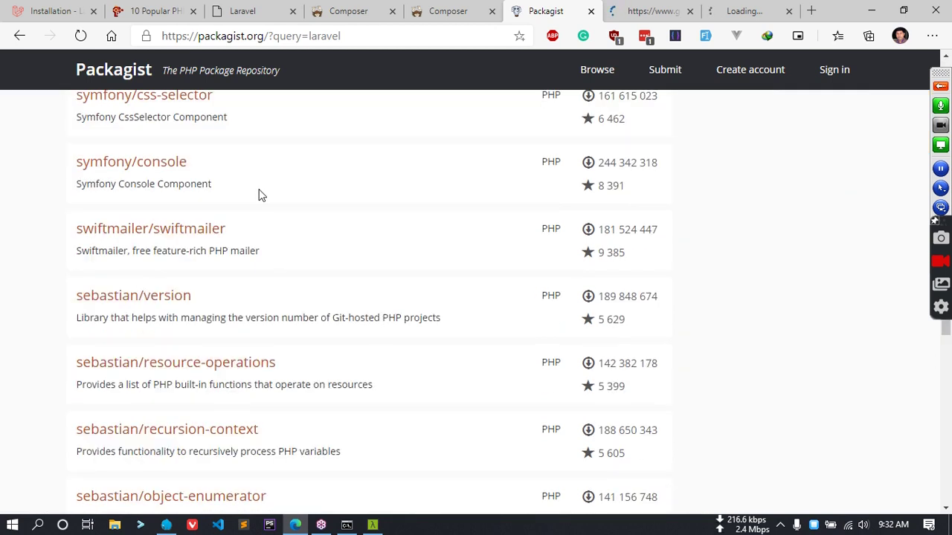
pyautogui.scroll(-5, 260, 194)
pyautogui.scroll(-5, 255, 223)
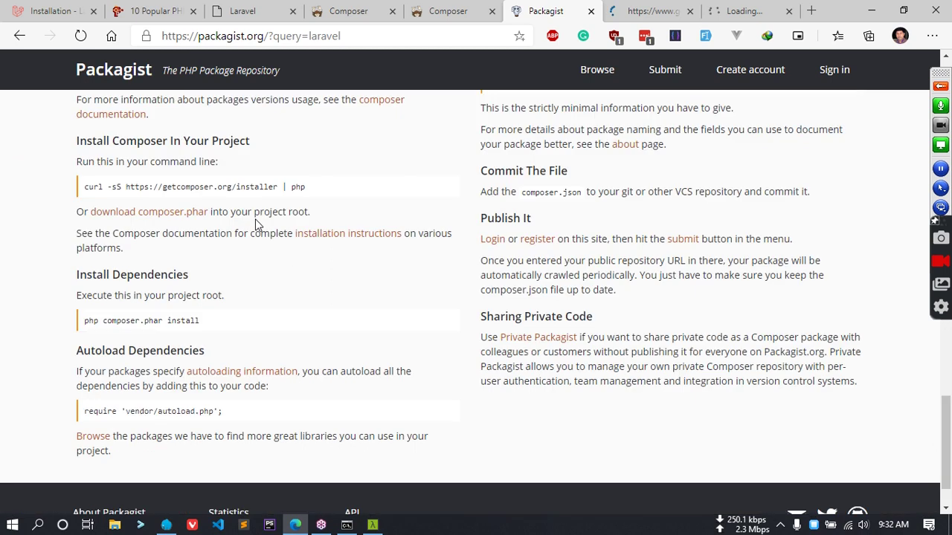
# - Close the Packagist page and the Composer download page
pyautogui.click(591, 11)
pyautogui.click(464, 11)
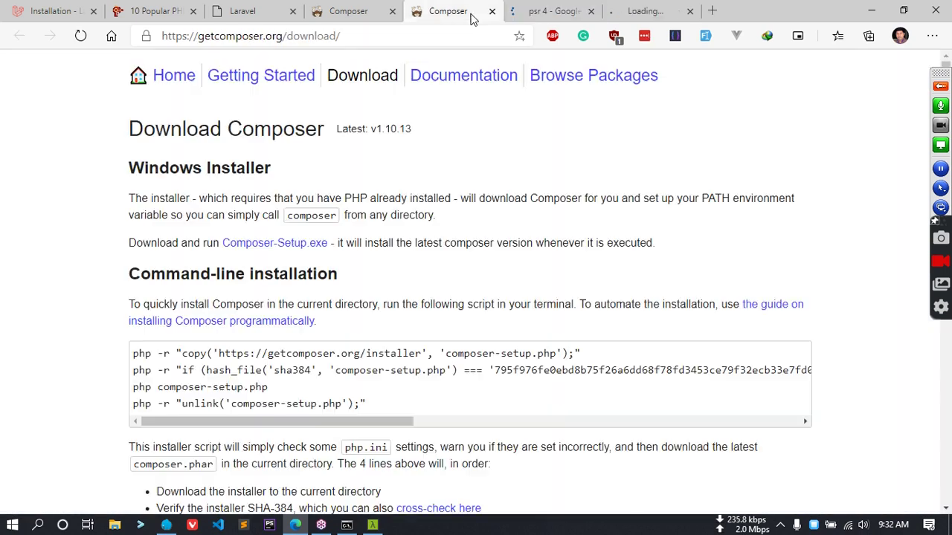
pyautogui.click(491, 11)
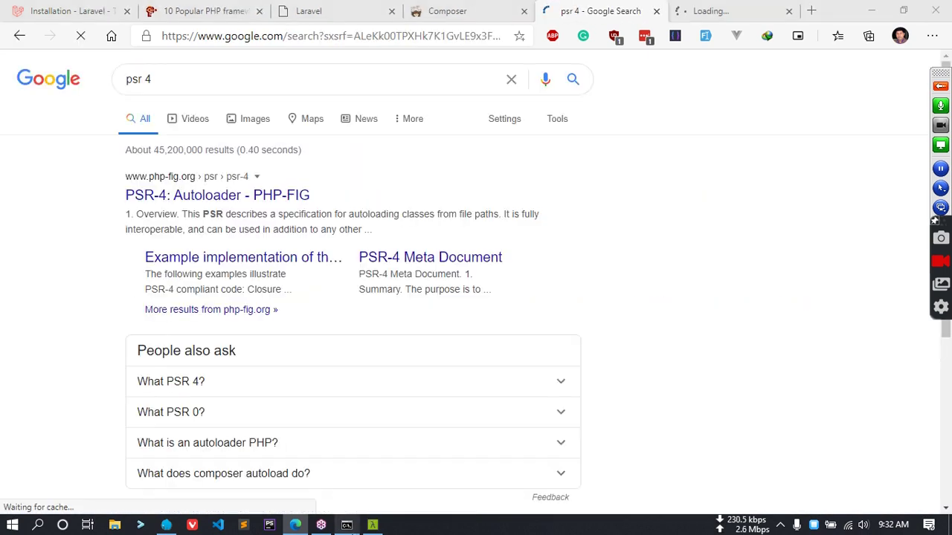
# - Switch to the Cmder terminal at C:\laragon\www, clear its output and run the composer command
pyautogui.click(373, 525)
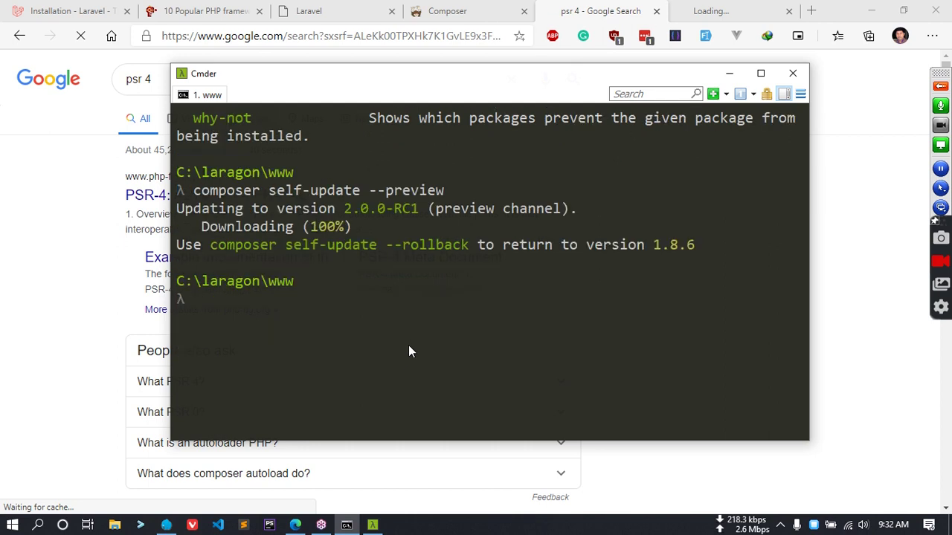
pyautogui.write('cleaa')
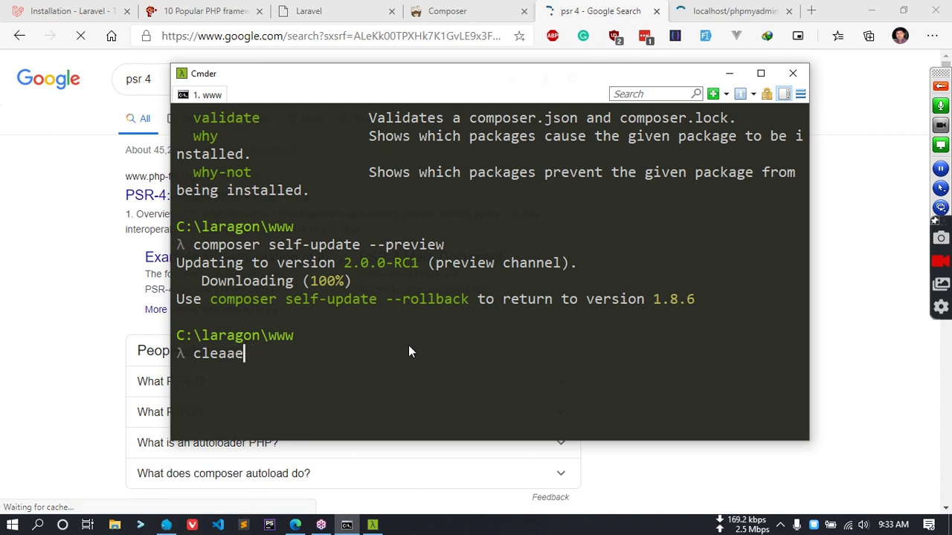
pyautogui.write('e')
pyautogui.press('BackSpace')
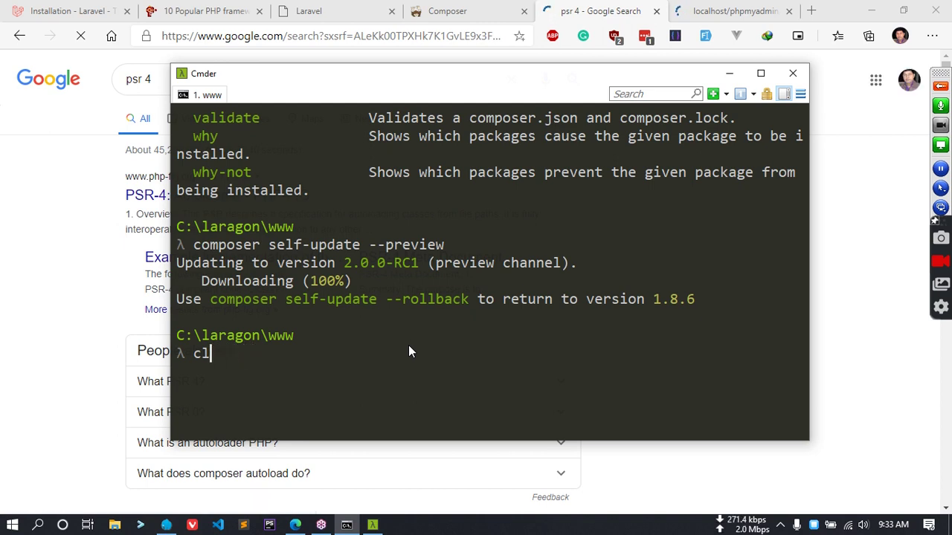
pyautogui.write('lear')
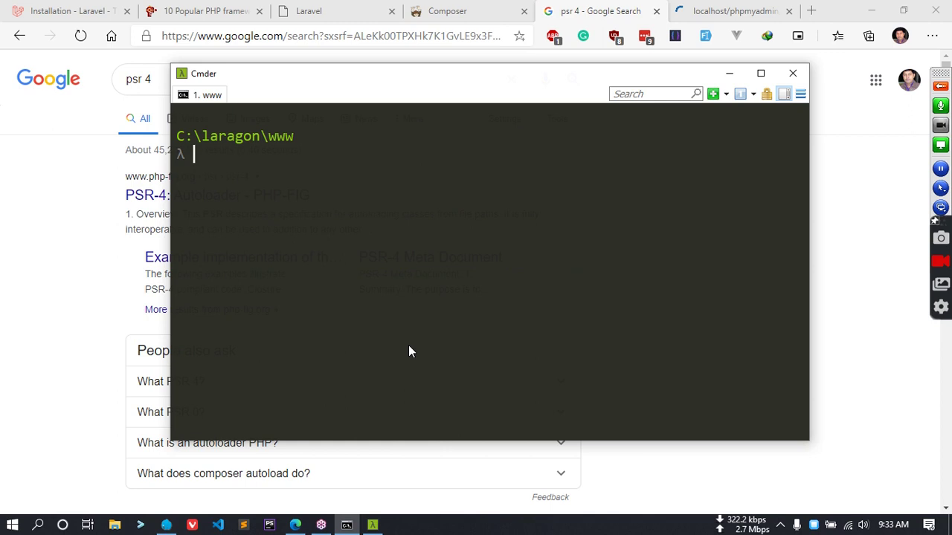
pyautogui.write('omposer')
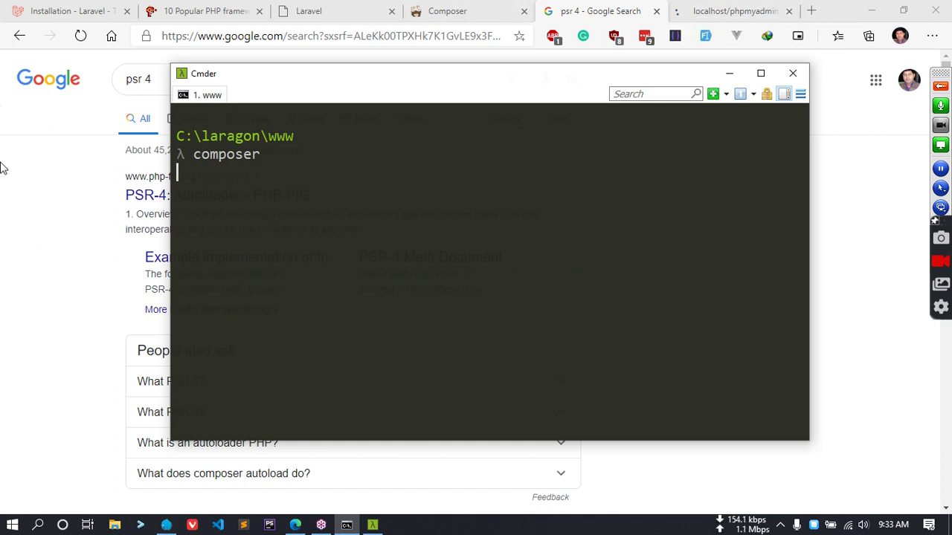
# - Return to Microsoft Edge and close the blog.dev, 10 Popular PHP frameworks and Laravel installation pages
pyautogui.click(29, 243)
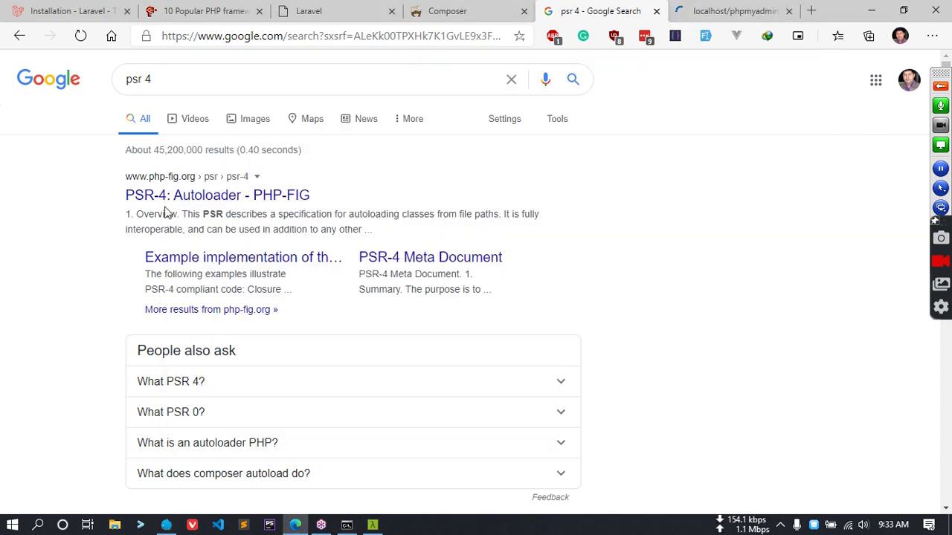
pyautogui.click(506, 7)
pyautogui.click(379, 13)
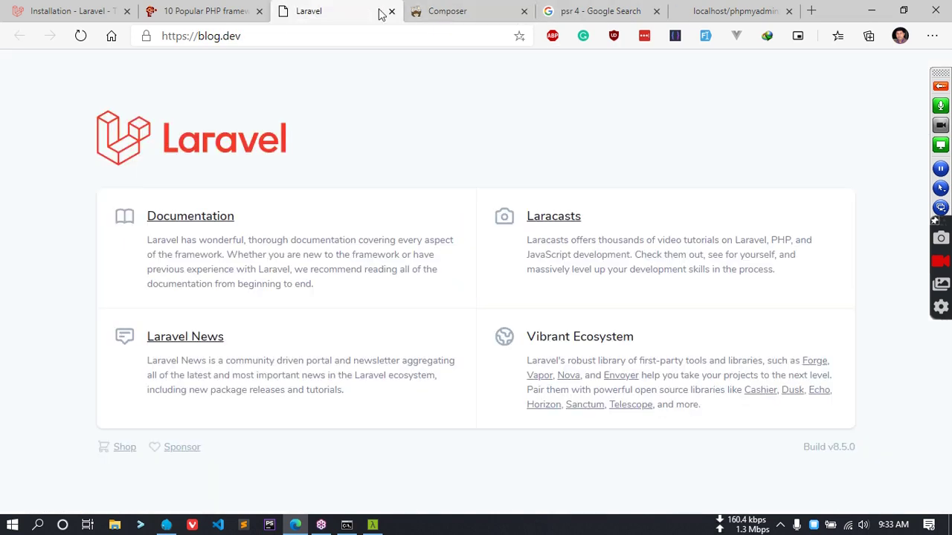
pyautogui.click(392, 12)
pyautogui.click(258, 11)
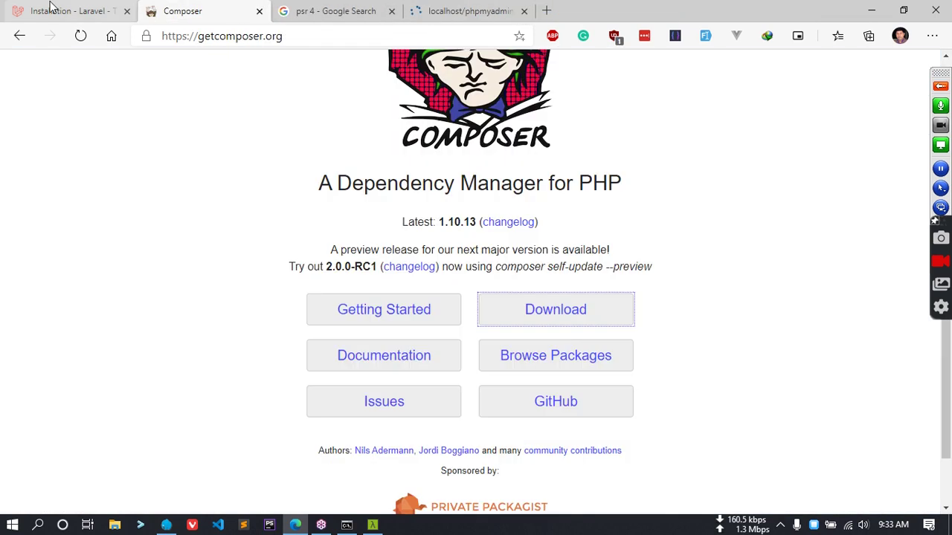
pyautogui.click(50, 7)
pyautogui.click(126, 10)
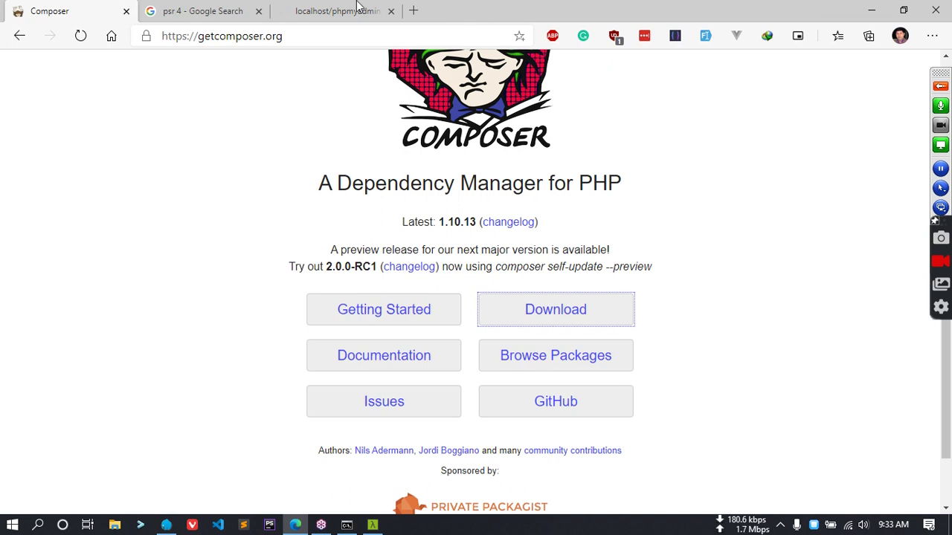
# - View the loading phpMyAdmin page and bring the Laragon window back to the front
pyautogui.click(357, 8)
pyautogui.hotkey('alt', 'Tab')
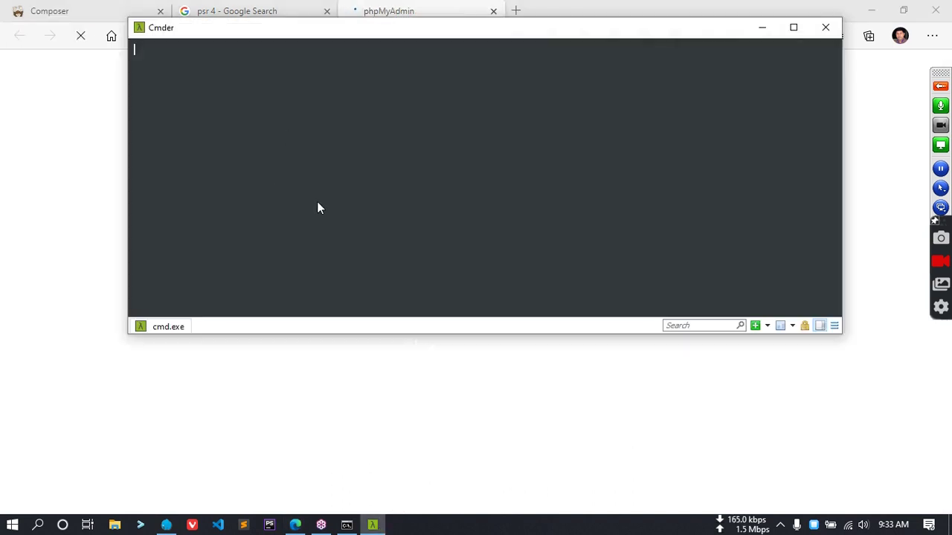
pyautogui.click(166, 525)
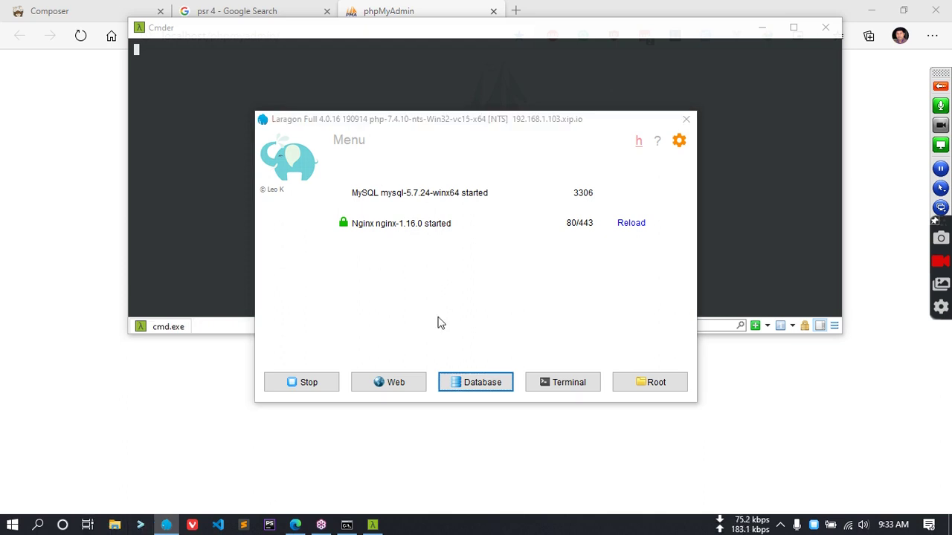
# - Open the laravel-f-stt-02 folder in a new File Explorer window
pyautogui.press('super+e')
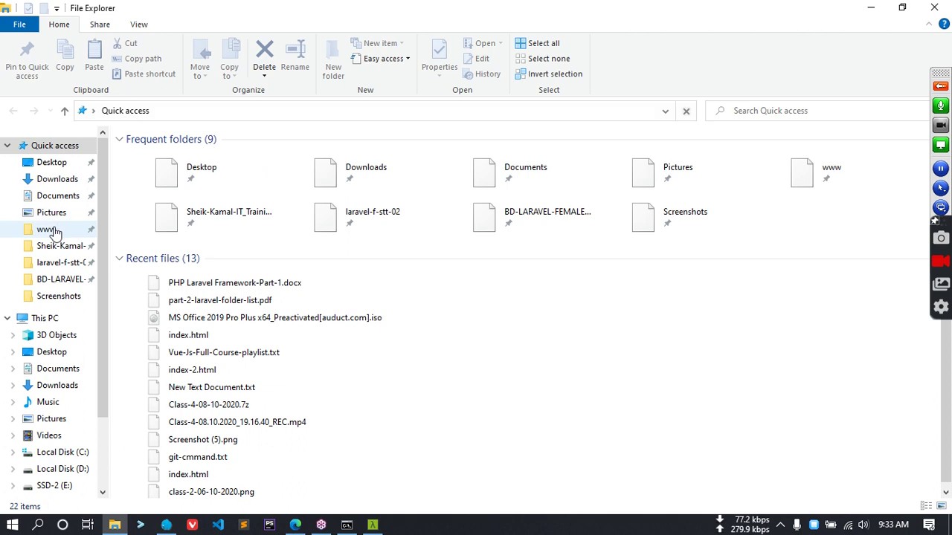
pyautogui.click(63, 263)
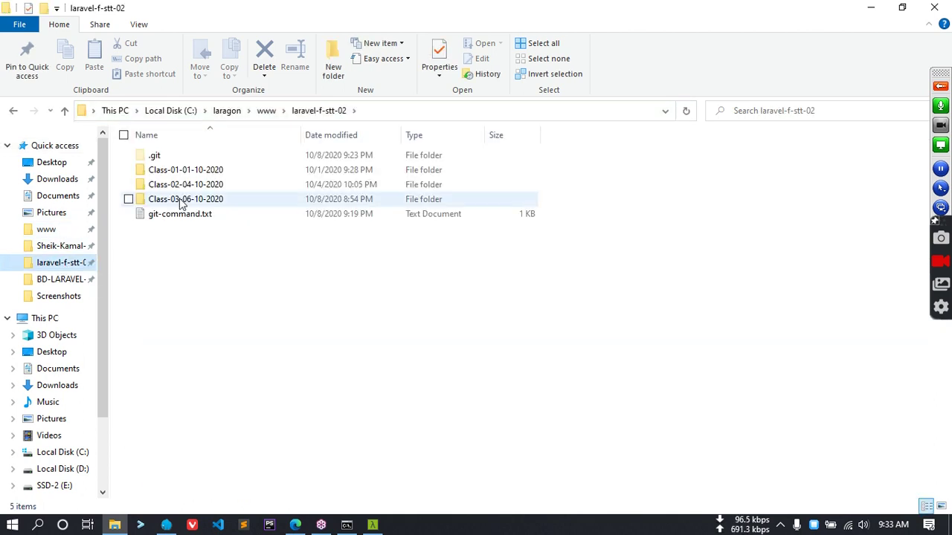
# - Browse the www and Sheik-Kamal-IT_Training-2020 folders, then open skiitn-webdev-laravel-batch inside www to show its class folders
pyautogui.click(265, 111)
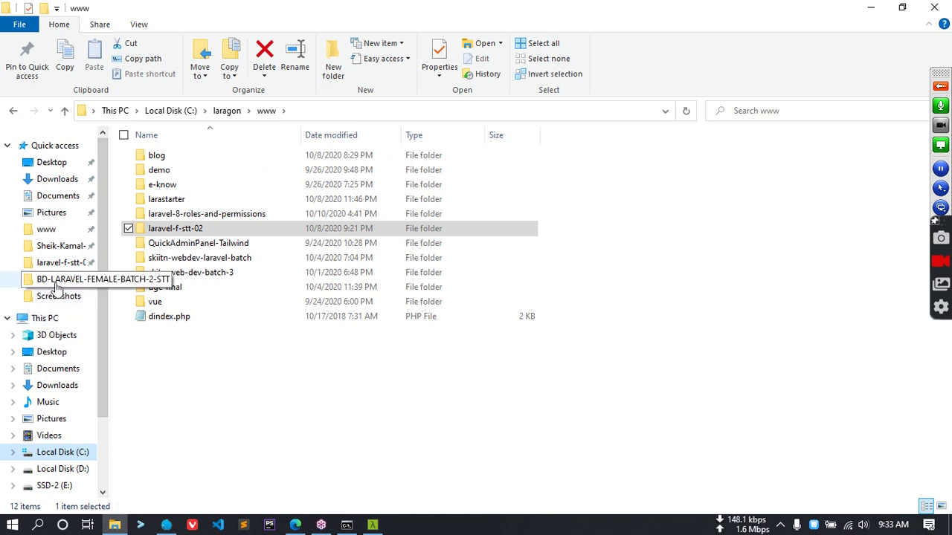
pyautogui.click(65, 248)
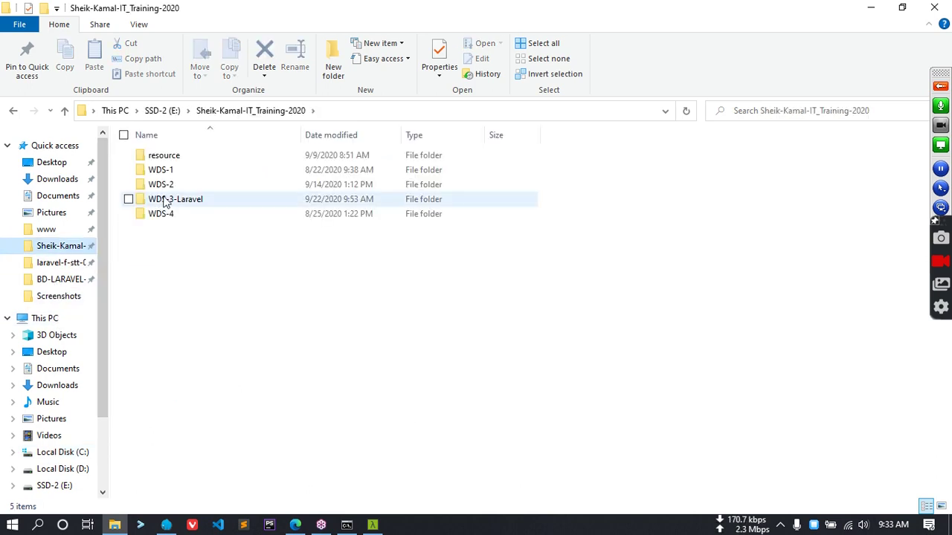
pyautogui.click(47, 231)
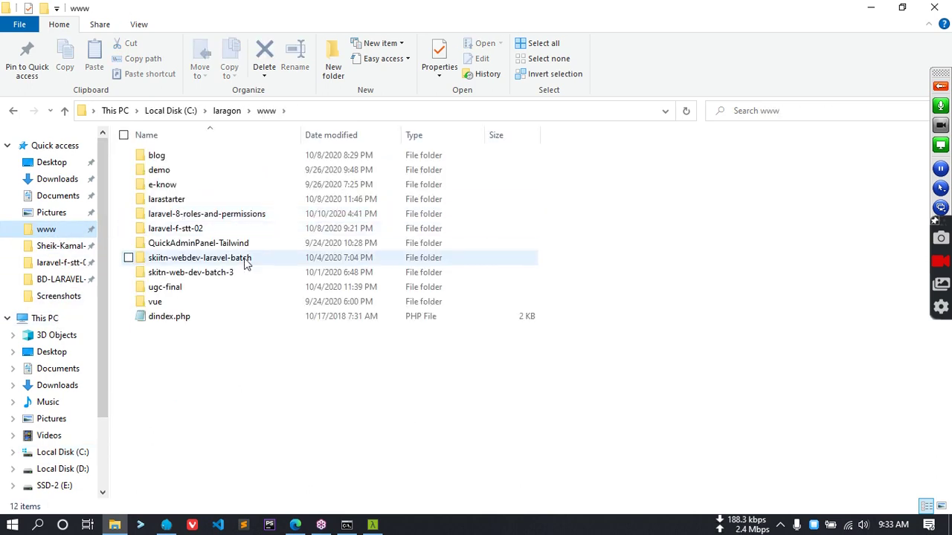
pyautogui.click(220, 258)
pyautogui.doubleClick(220, 258)
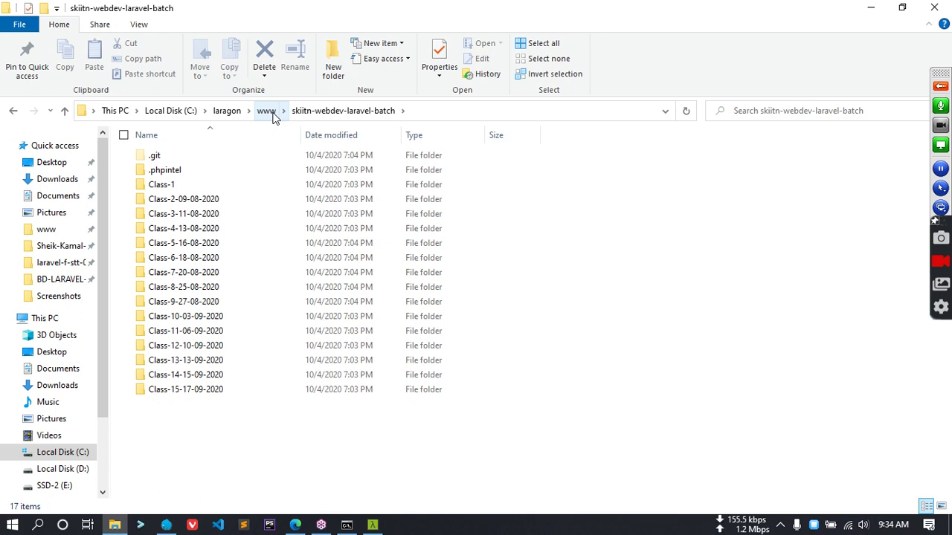
# - Show the Cmder Here option for the skiitn-webdev-laravel-batch folder and again for its parent www folder
pyautogui.rightClick(175, 434)
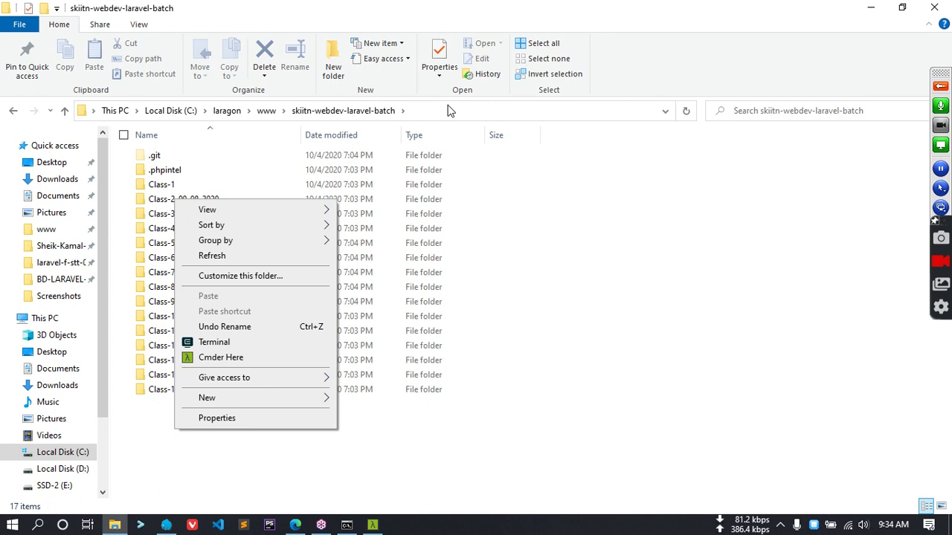
pyautogui.click(267, 112)
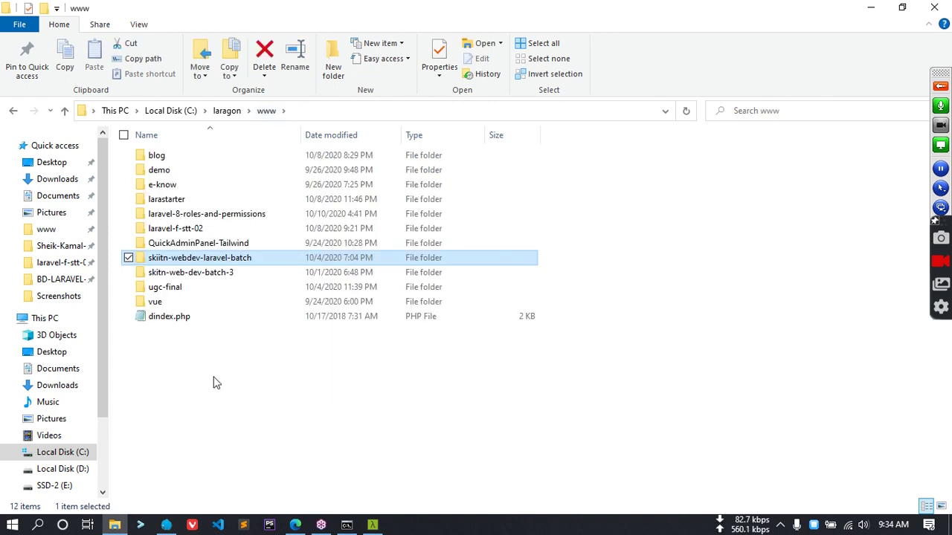
pyautogui.rightClick(214, 377)
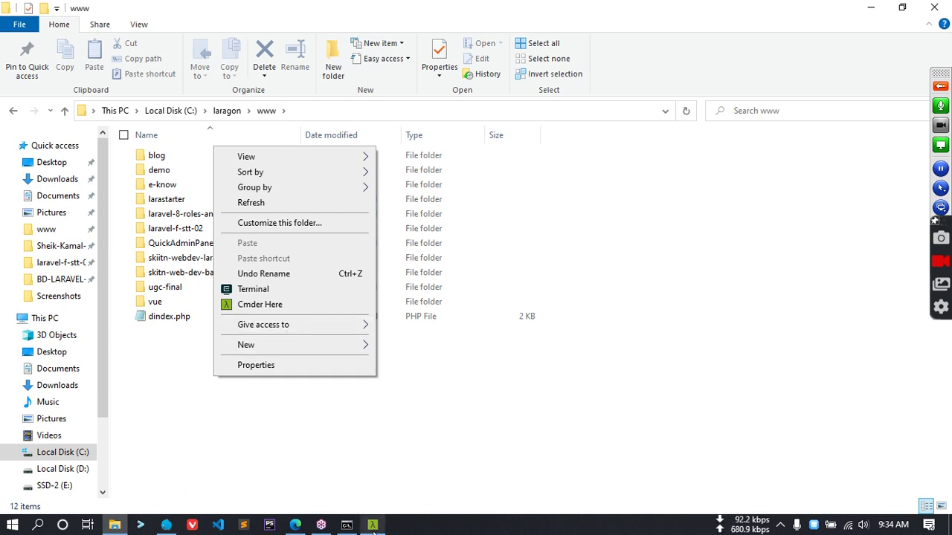
# - Review the start of the composer output in the second Cmder window, close that window and return to the C:\laragon\www terminal
pyautogui.click(373, 525)
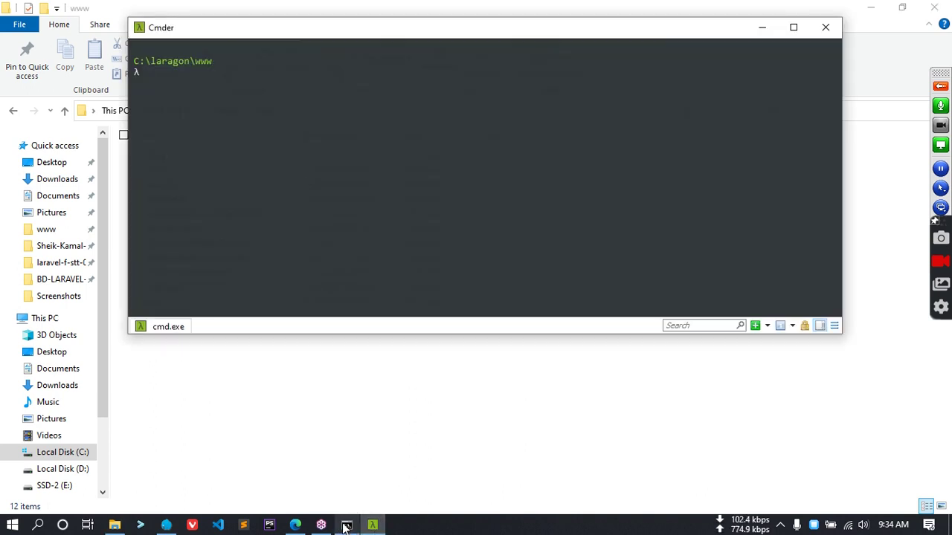
pyautogui.click(346, 525)
pyautogui.scroll(6, 360, 290)
pyautogui.scroll(15, 359, 283)
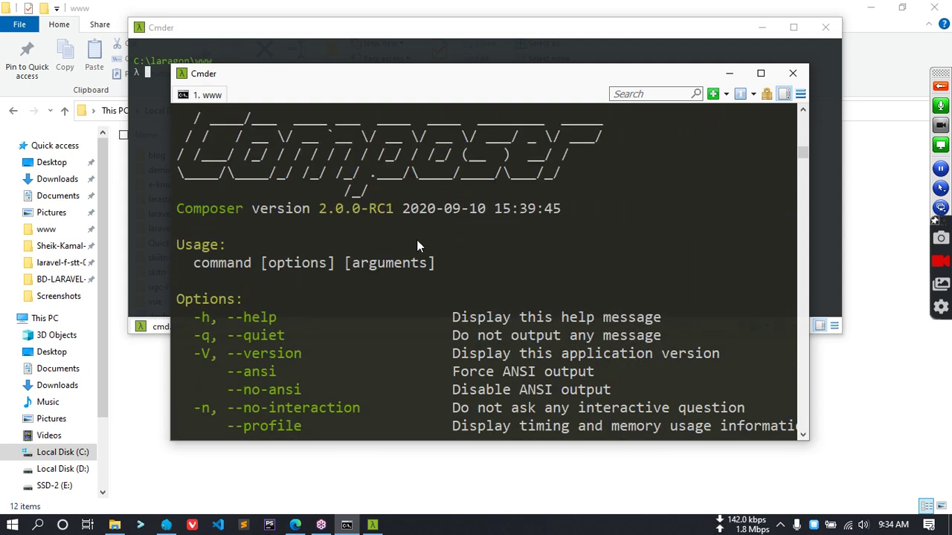
pyautogui.click(373, 525)
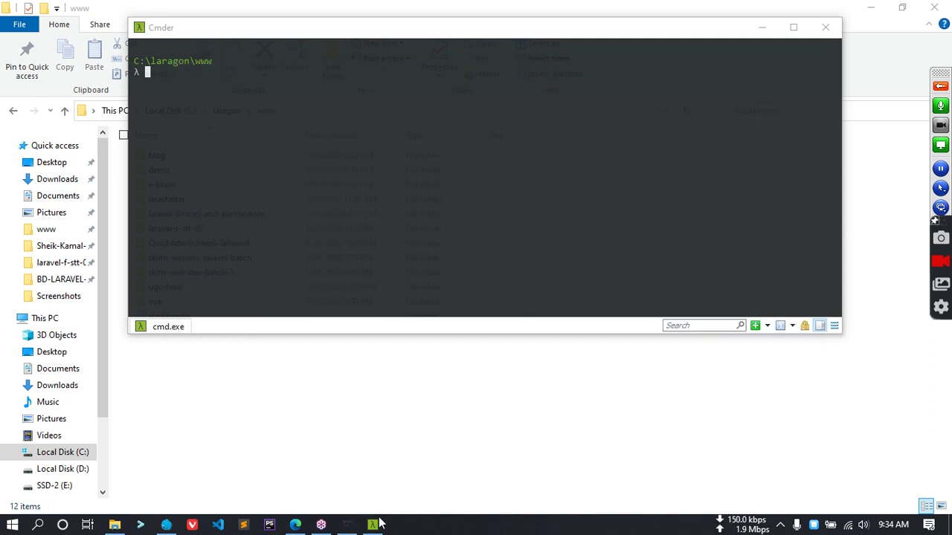
pyautogui.click(347, 525)
# - Create a Laravel project in C:\laragon\www by running laravel new laraskit, placing the terminal window clear of the folder list while entering it
pyautogui.moveTo(324, 34); pyautogui.dragTo(350, 250)
pyautogui.scroll(1, 265, 328)
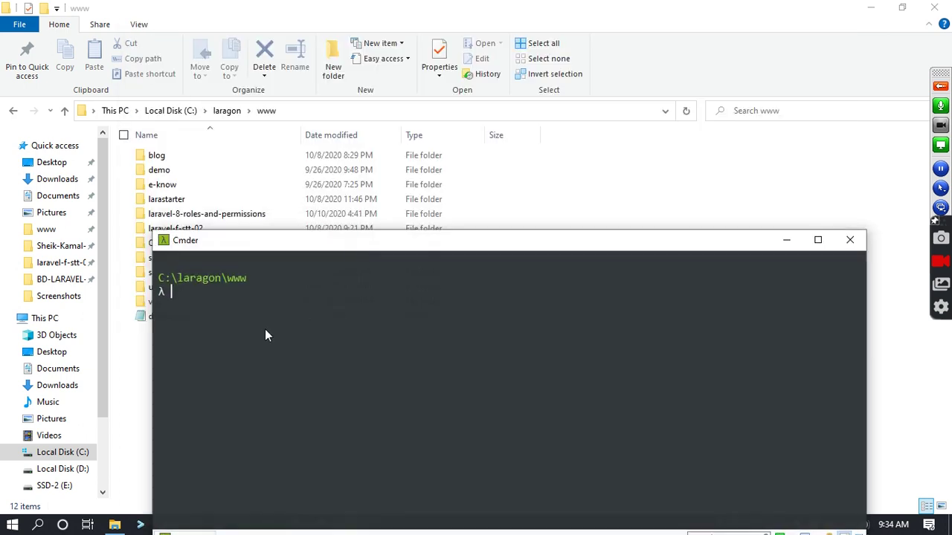
pyautogui.write('laravel new')
pyautogui.moveTo(283, 246); pyautogui.dragTo(374, 312)
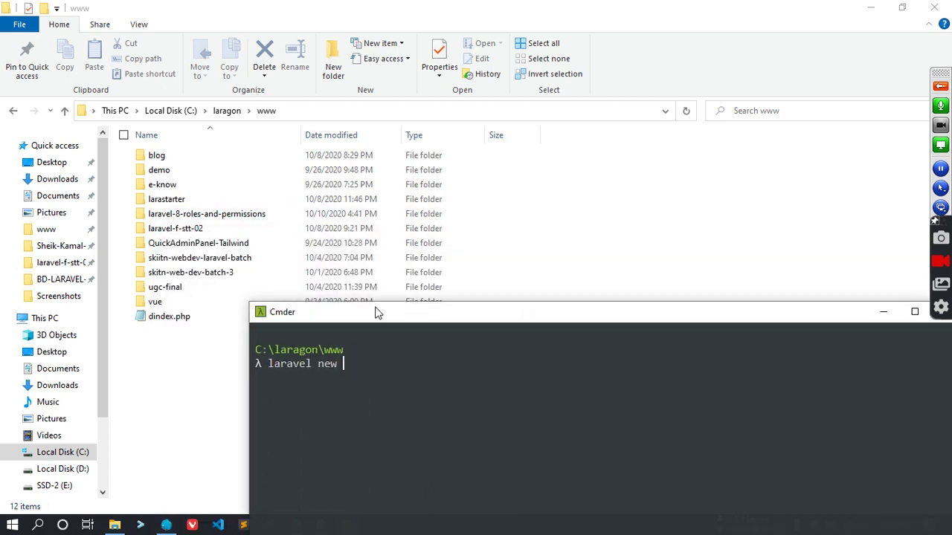
pyautogui.write('lara')
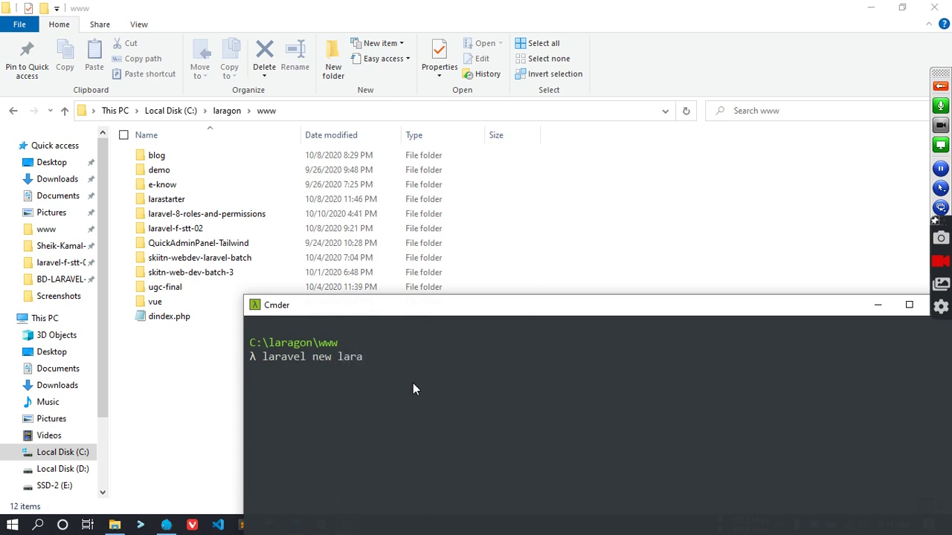
pyautogui.write('skit')
pyautogui.moveTo(541, 307); pyautogui.dragTo(409, 165)
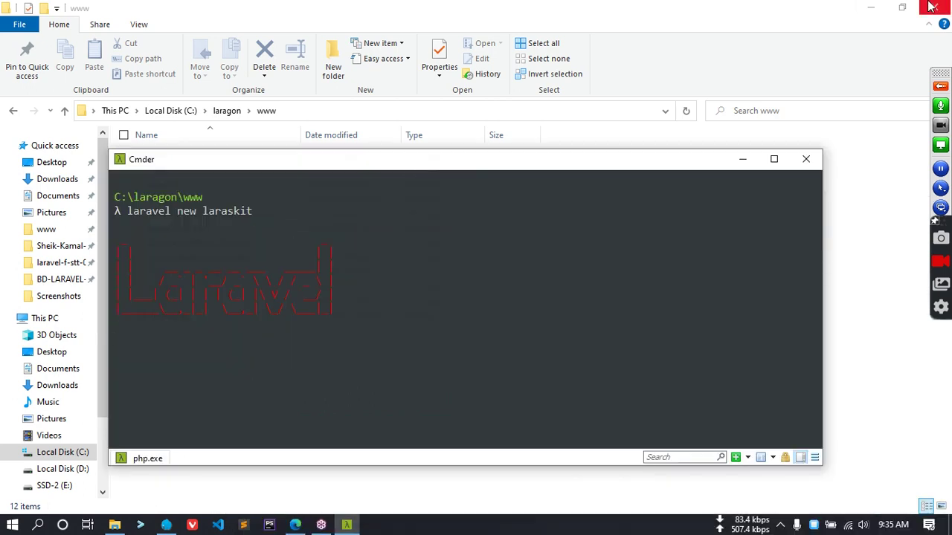
# - Minimize the File Explorer and Microsoft Edge windows and close the Laragon window, leaving the Cmder terminal on the desktop
pyautogui.click(870, 8)
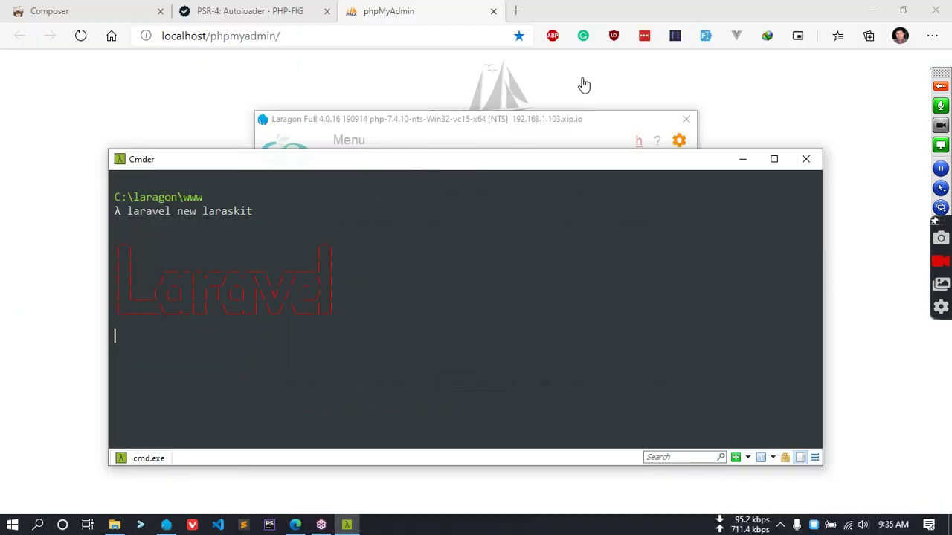
pyautogui.click(868, 6)
pyautogui.click(870, 6)
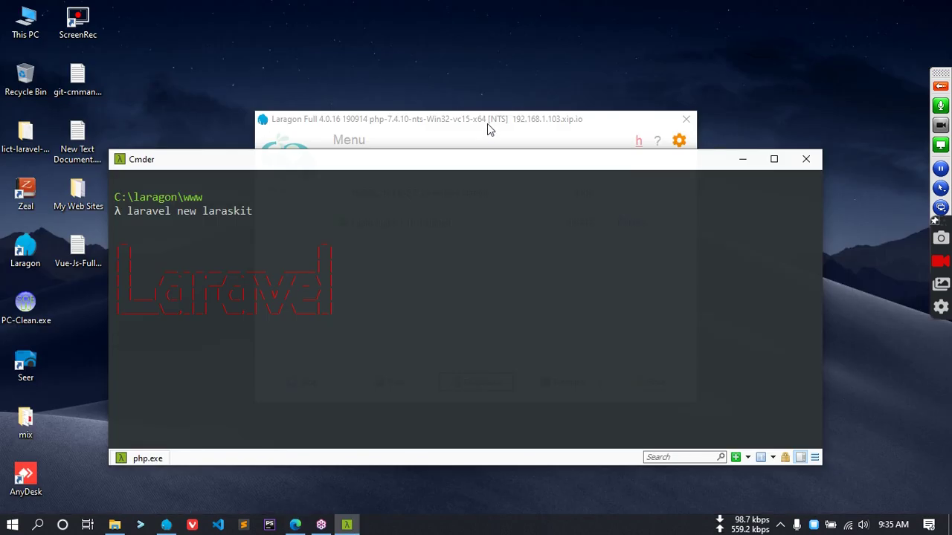
pyautogui.click(684, 121)
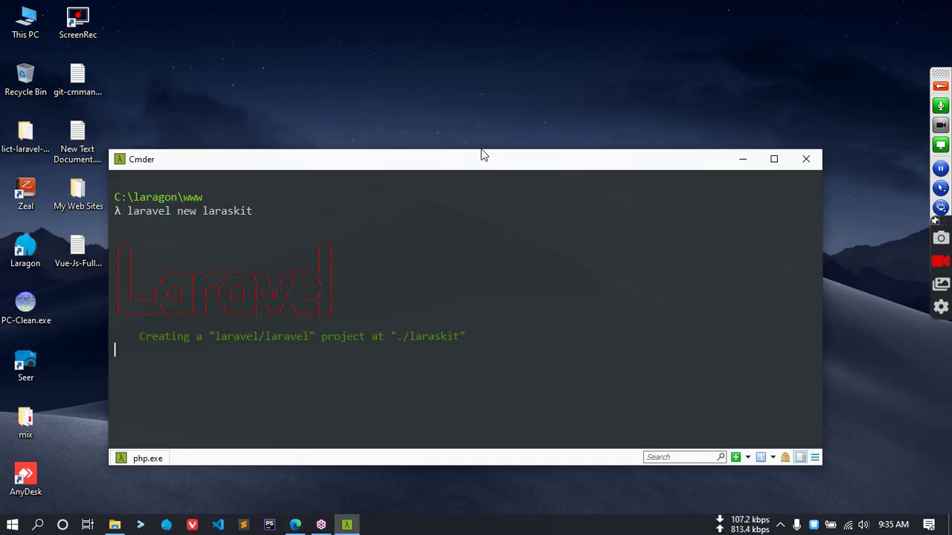
# - Move the Cmder window higher on the desktop and expand the GoToTraining control panel
pyautogui.moveTo(482, 156); pyautogui.dragTo(476, 87)
pyautogui.click(940, 87)
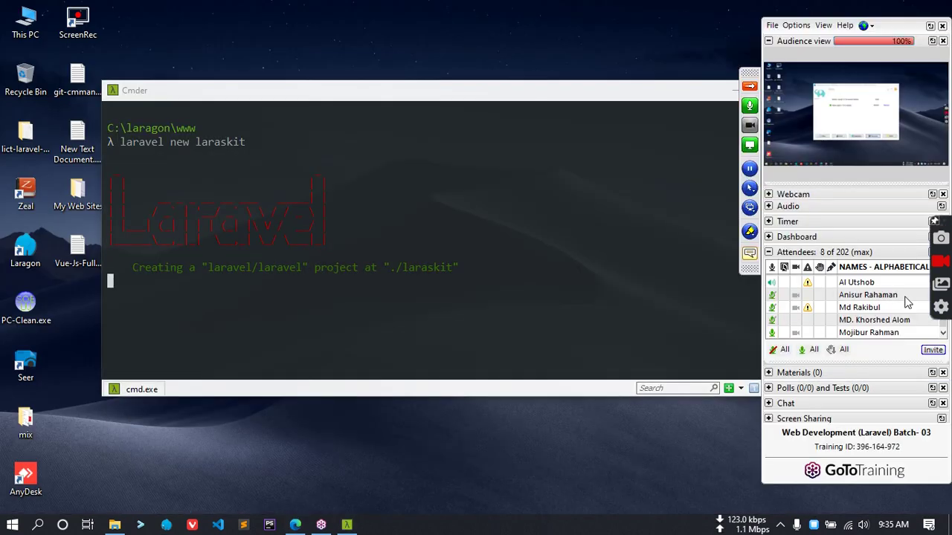